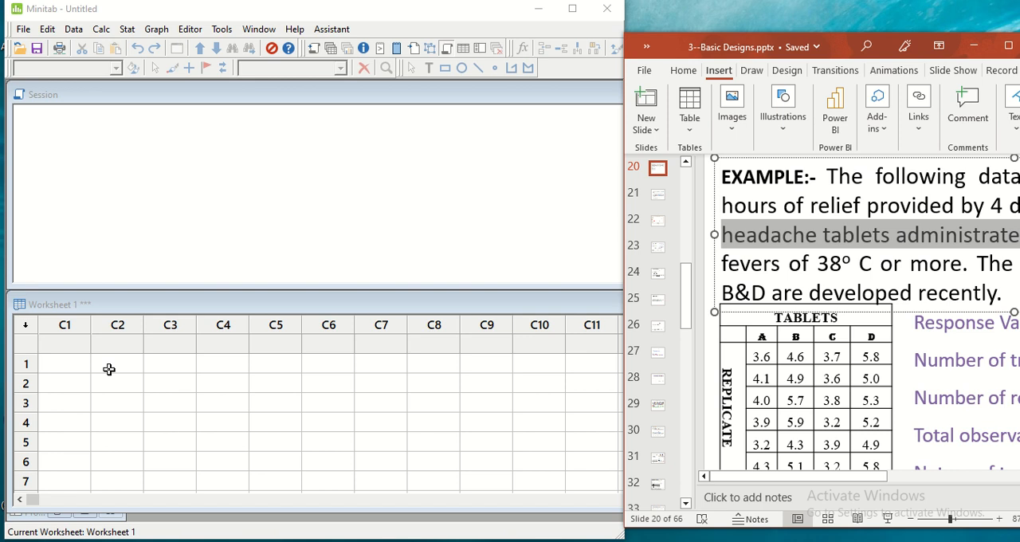
left_click(80, 322)
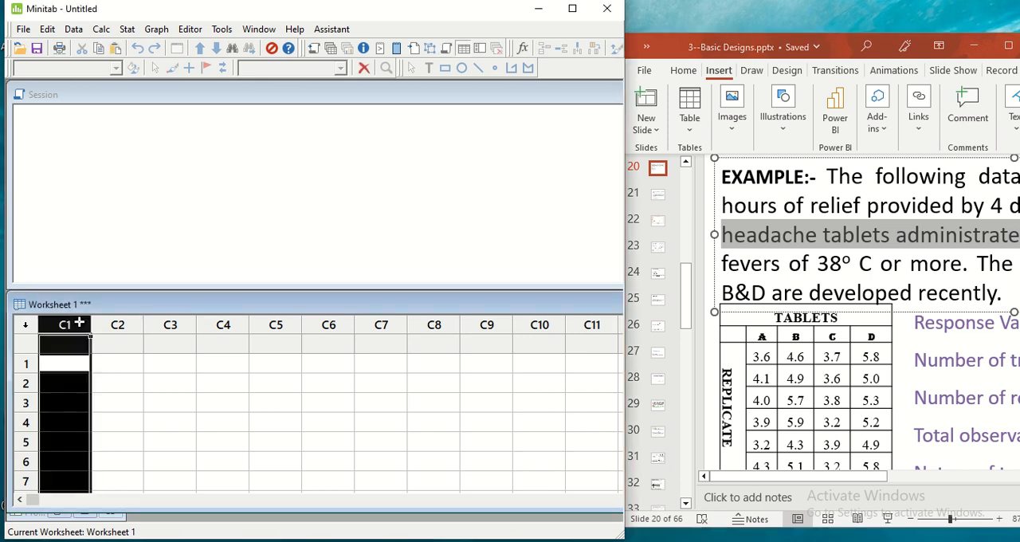
left_click(119, 324)
left_click(163, 323)
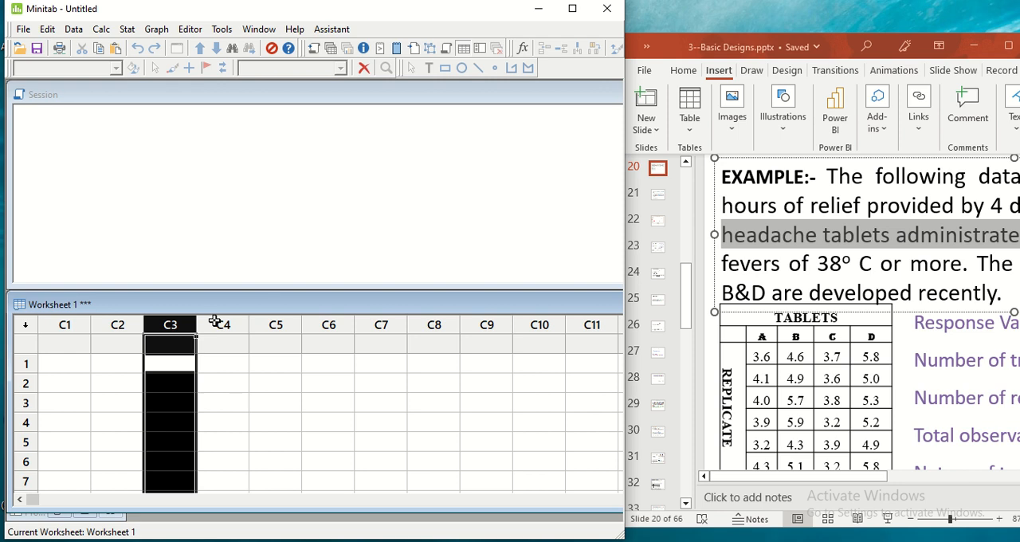
left_click(215, 322)
left_click(269, 324)
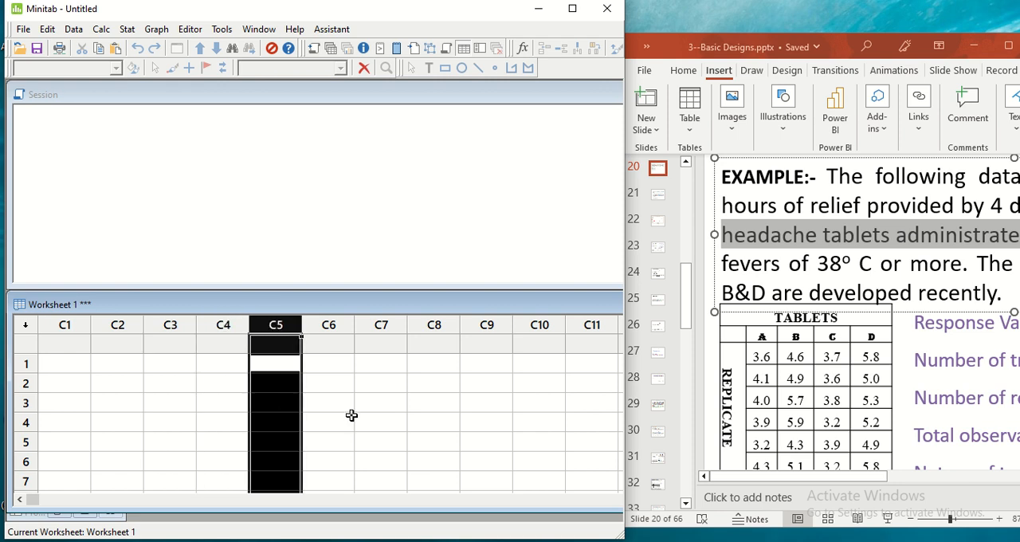
left_click(377, 379)
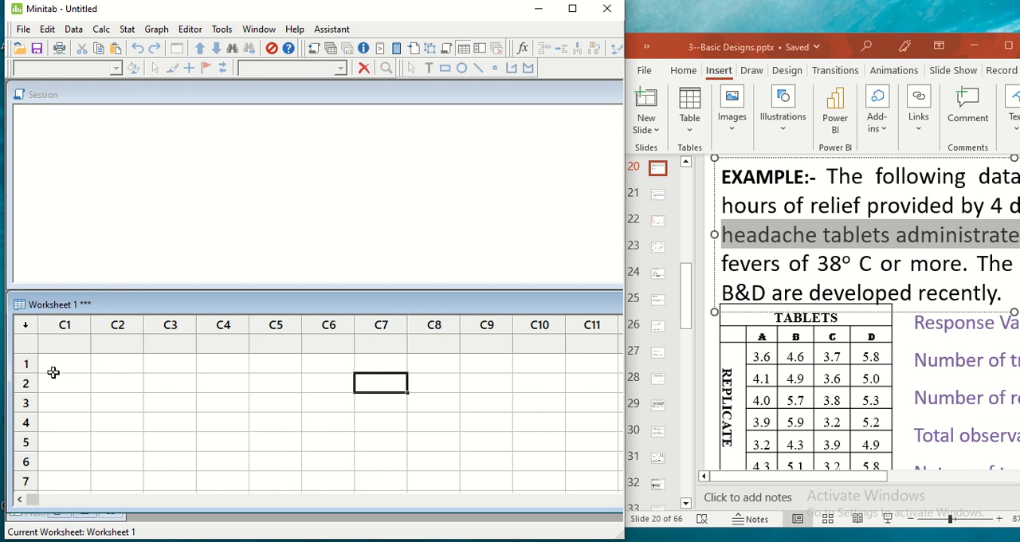
left_click(61, 346)
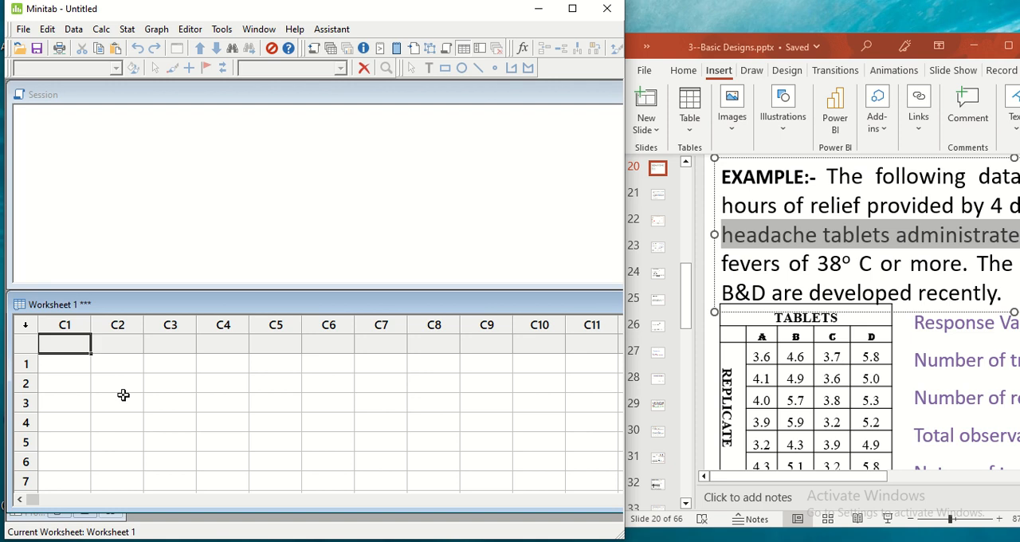
Enter the tablet A observations in column C1, rows 1 to 6: 3.6, 4.1, 4.0, 3.9, 3.2 and 4.3
left_click(59, 365)
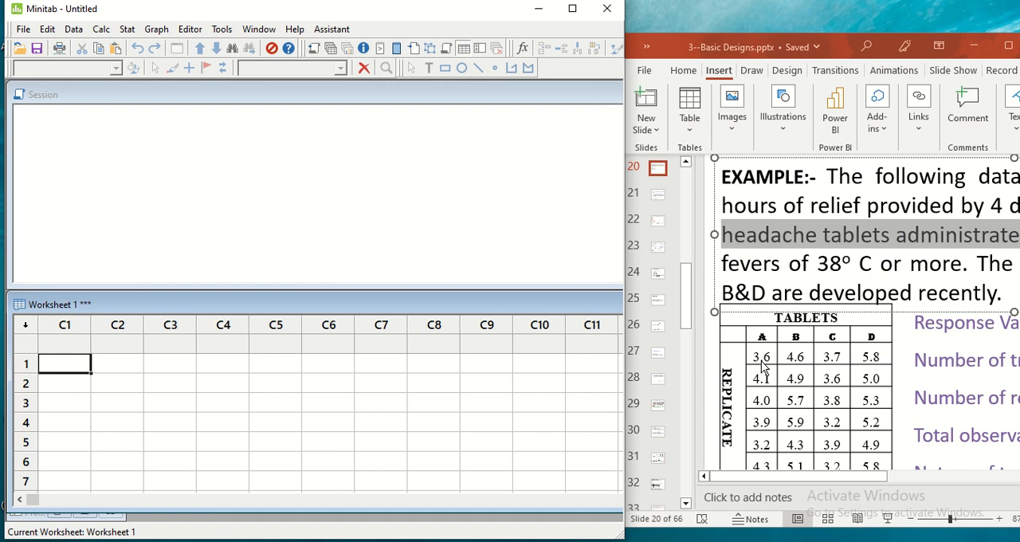
type("3.6")
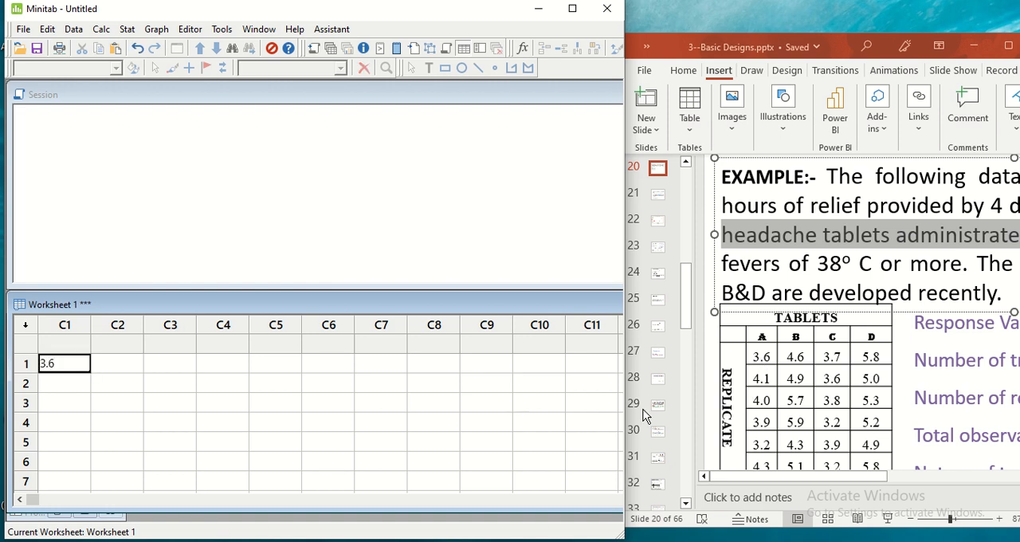
left_click(59, 383)
type("4.1")
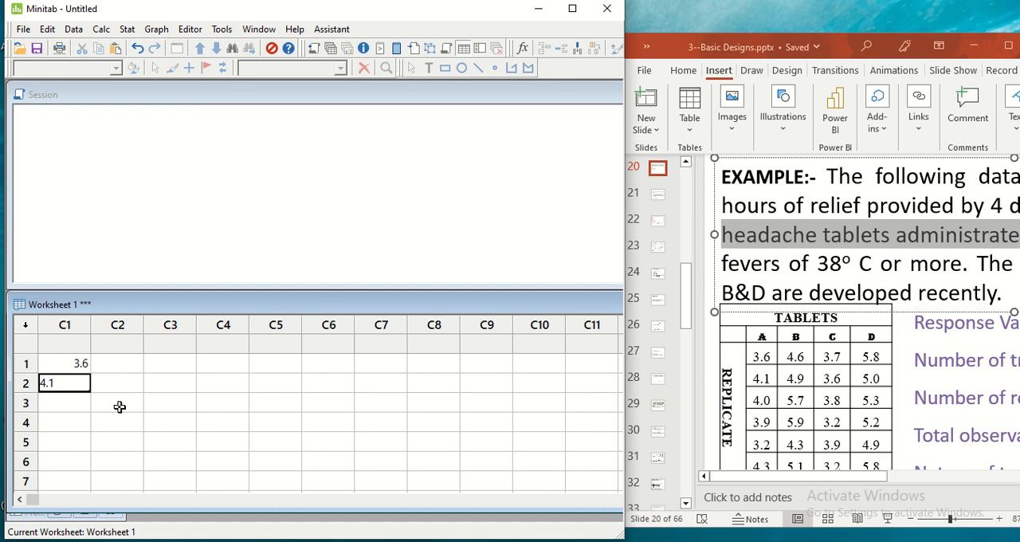
left_click(119, 407)
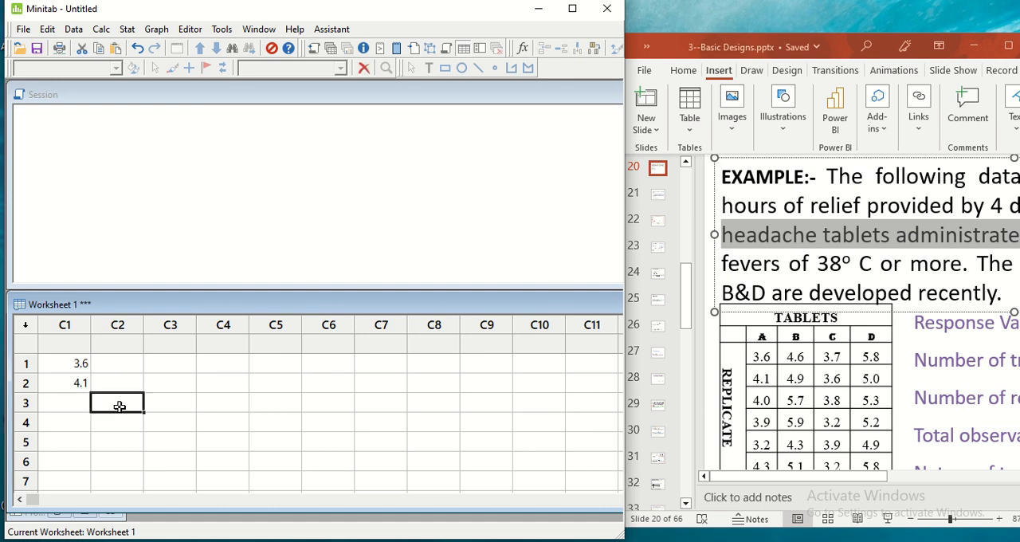
left_click(63, 405)
type("4.0")
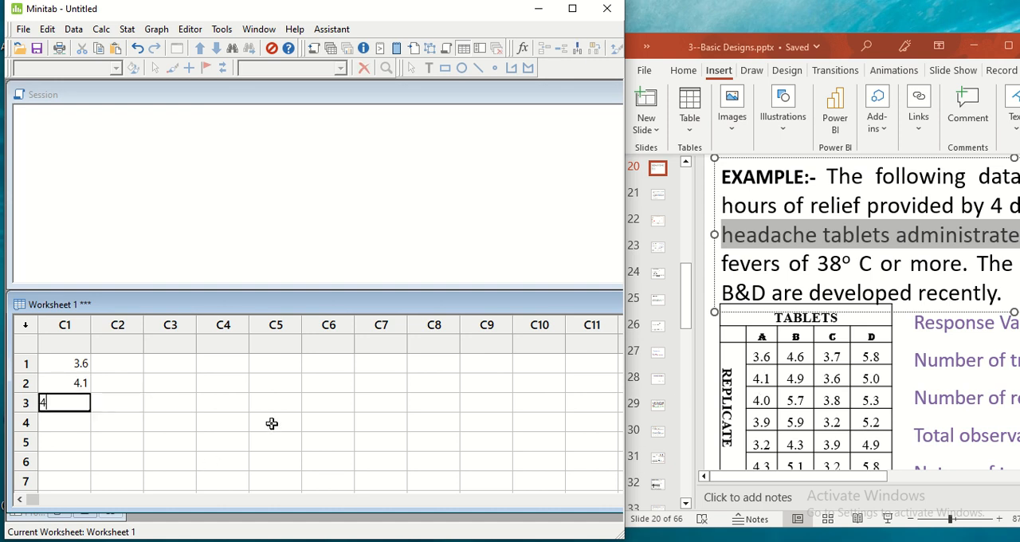
key("Return")
type("3.9")
key("Return")
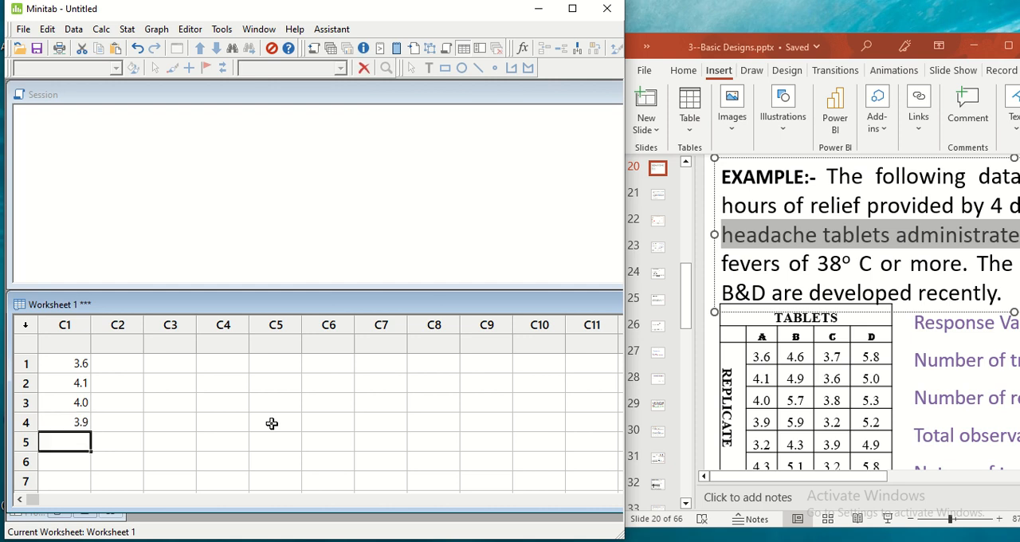
type("3.2")
key("Return")
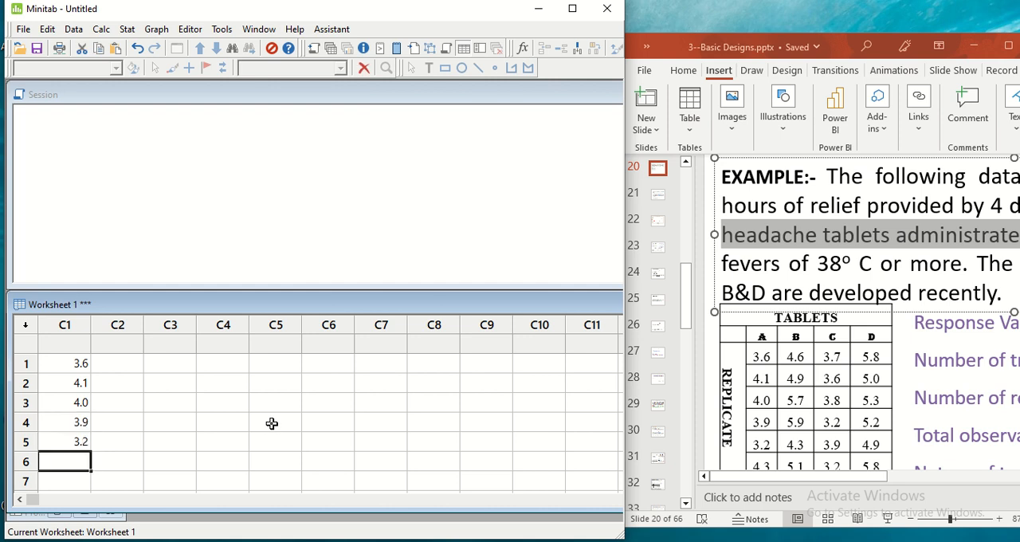
type("4.3")
key("Return")
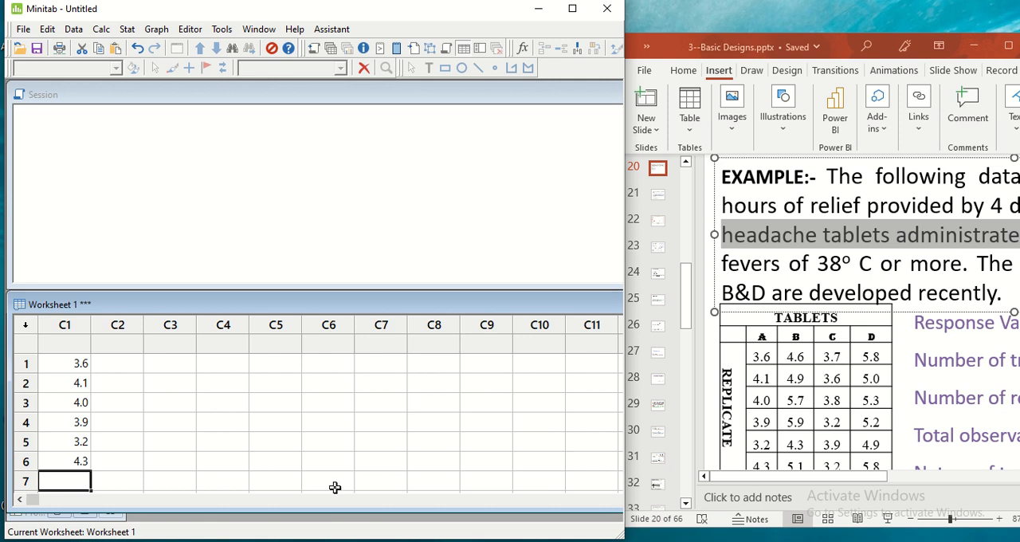
Enter the tablet B observations in column C1, rows 7 to 12: 4.6, 4.9, 5.7, 5.9, 4.3 and 5.1
type("4.6")
key("Return")
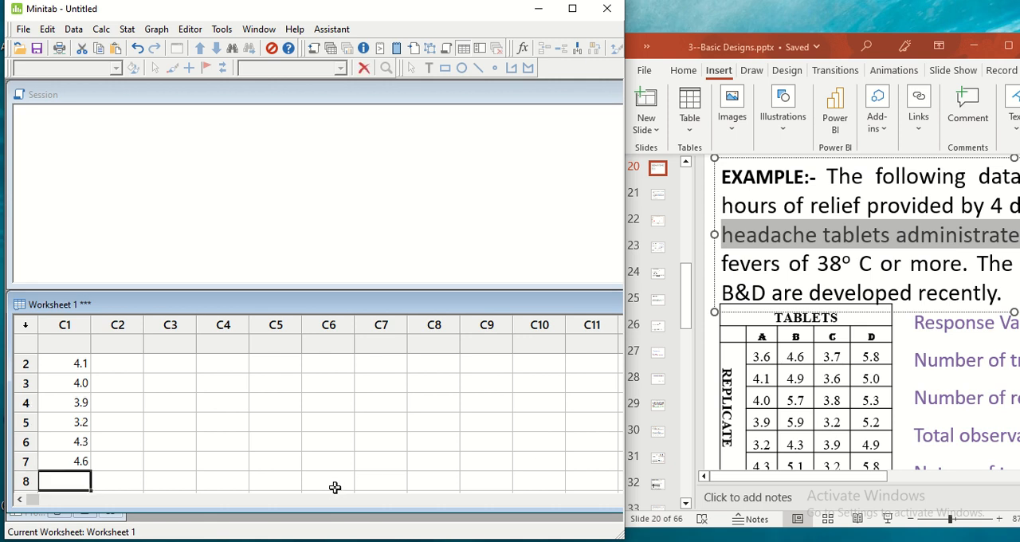
type("4.9")
key("Return")
type("5.7")
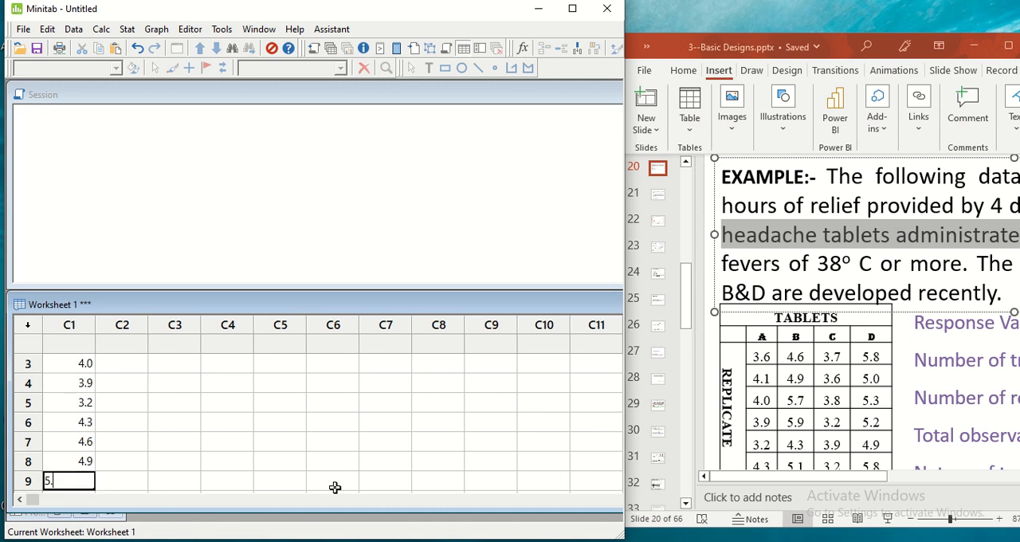
key("Return")
type("5.9")
key("Return")
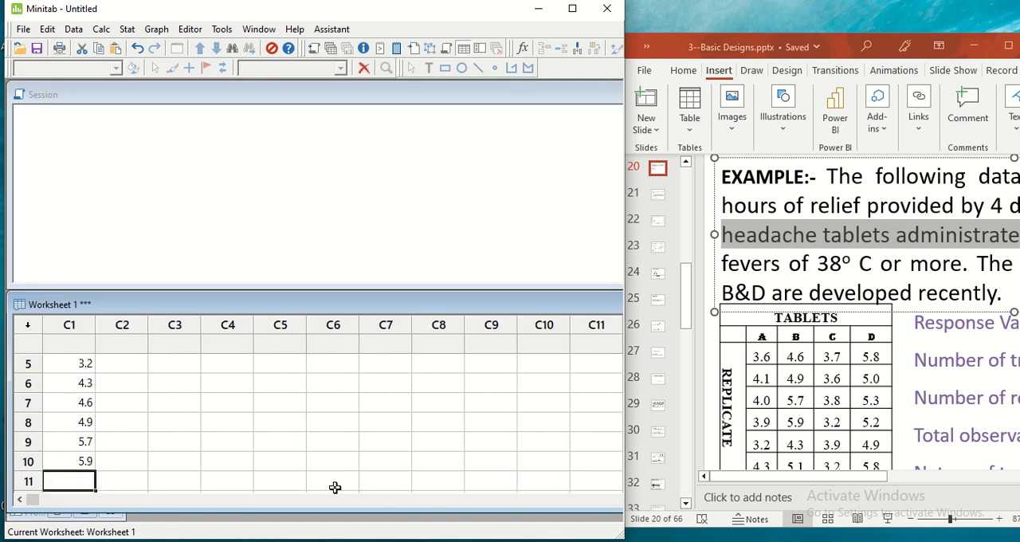
type("4.3")
key("Return")
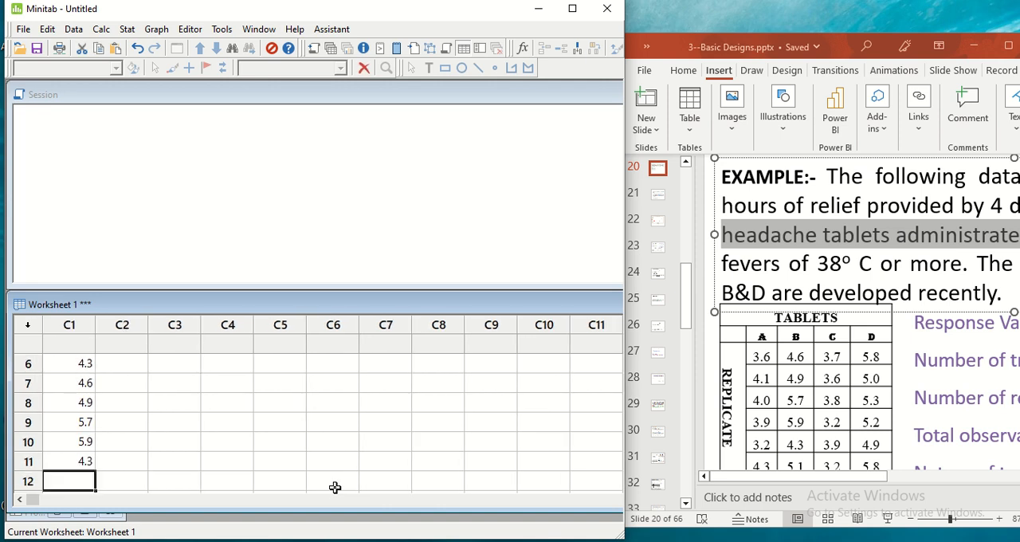
type("5.1")
key("Return")
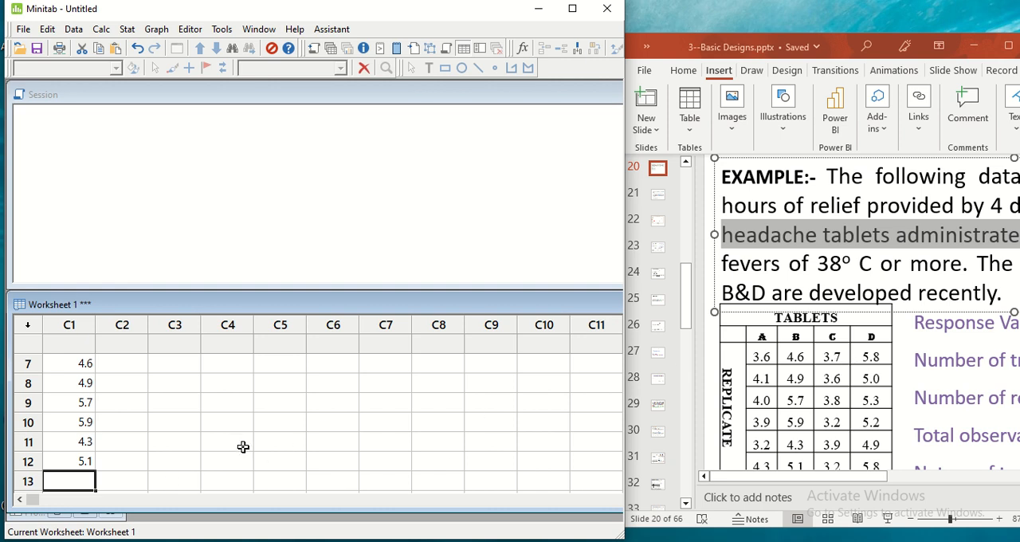
Enter the tablet C observations in column C1, rows 13 to 18: 3.7, 3.6, 3.8, 3.2, 3.9 and 3.2
type("3.7")
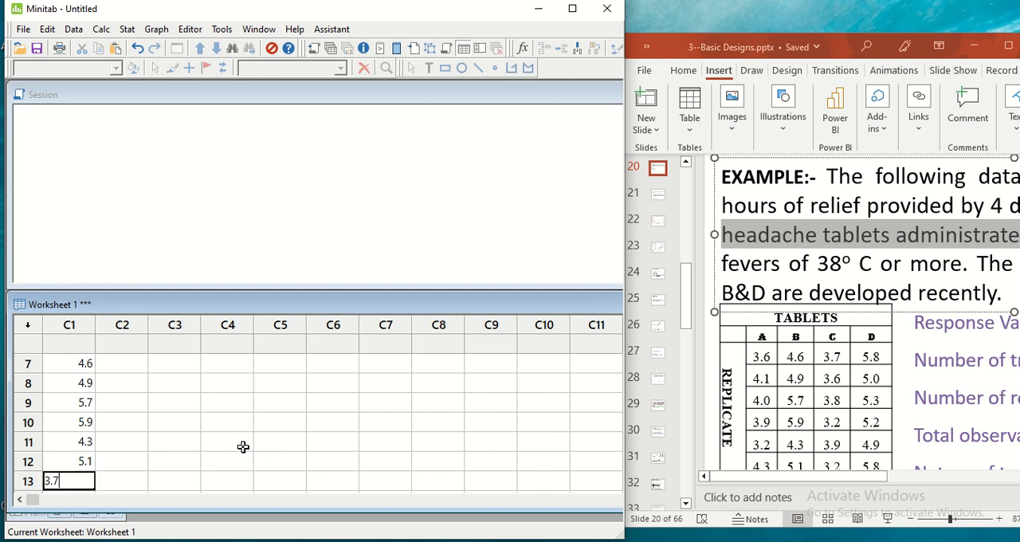
key("Return")
type("3.6")
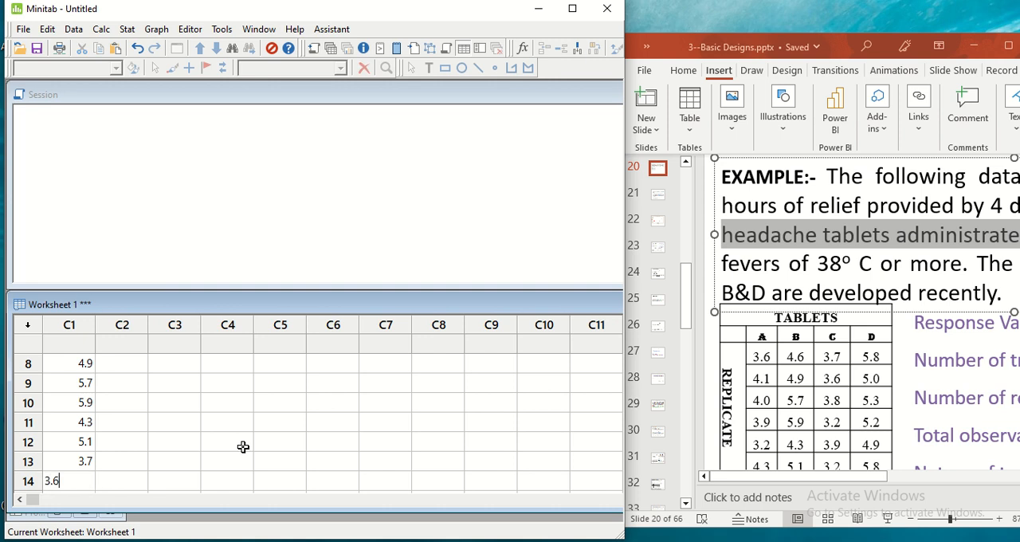
key("Return")
type("3.8")
key("Return")
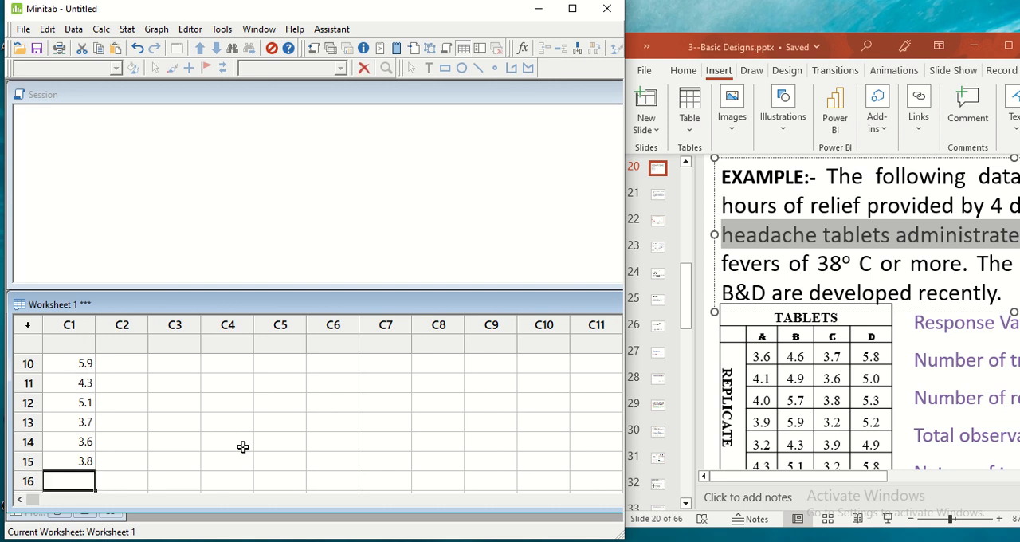
type("3.2")
key("Return")
type("3.9")
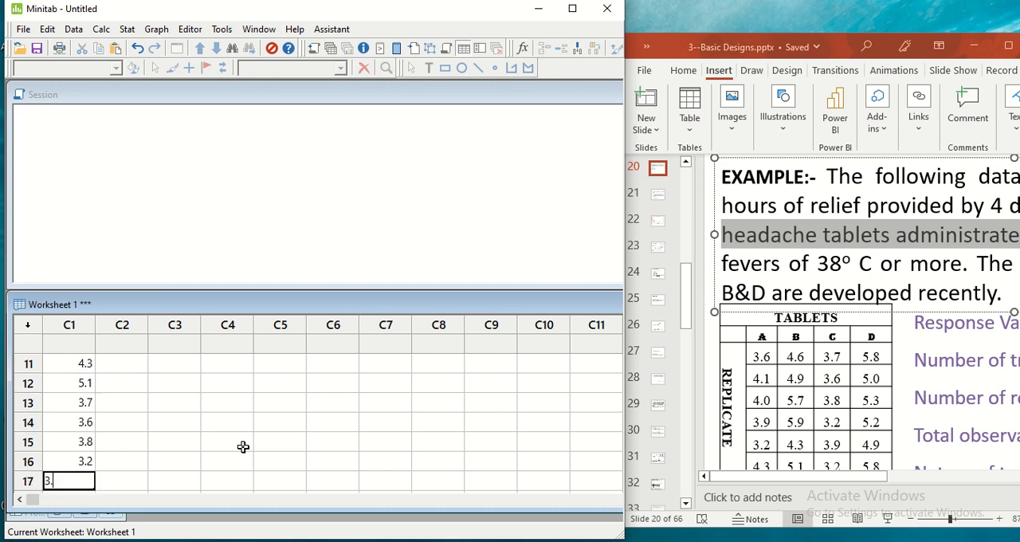
key("Return")
type("3.2")
key("Return")
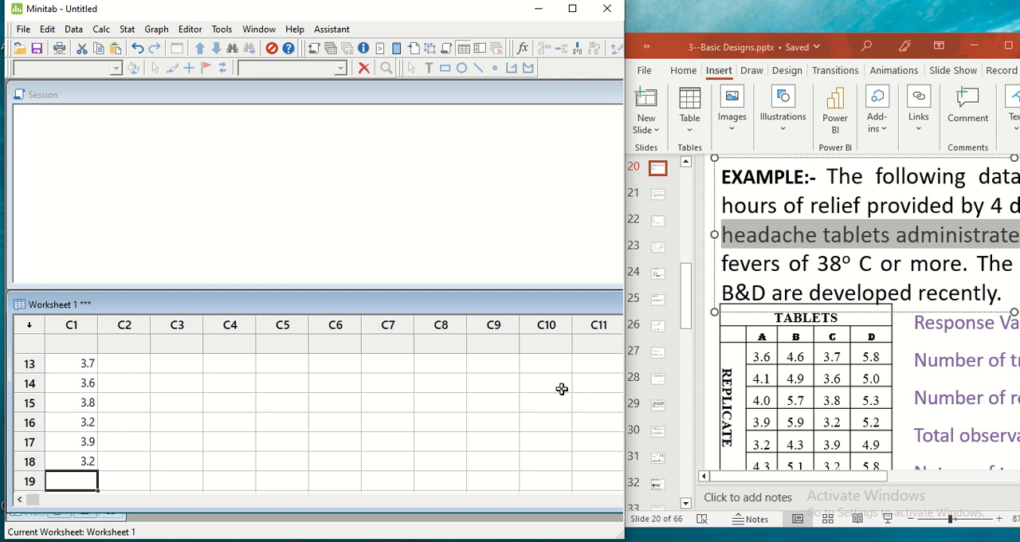
Enter the tablet D observations in column C1, rows 19 to 24: 5.8, 5.0, 5.3, 5.2, 4.9 and 5.8
type("5.8")
key("Return")
type("5")
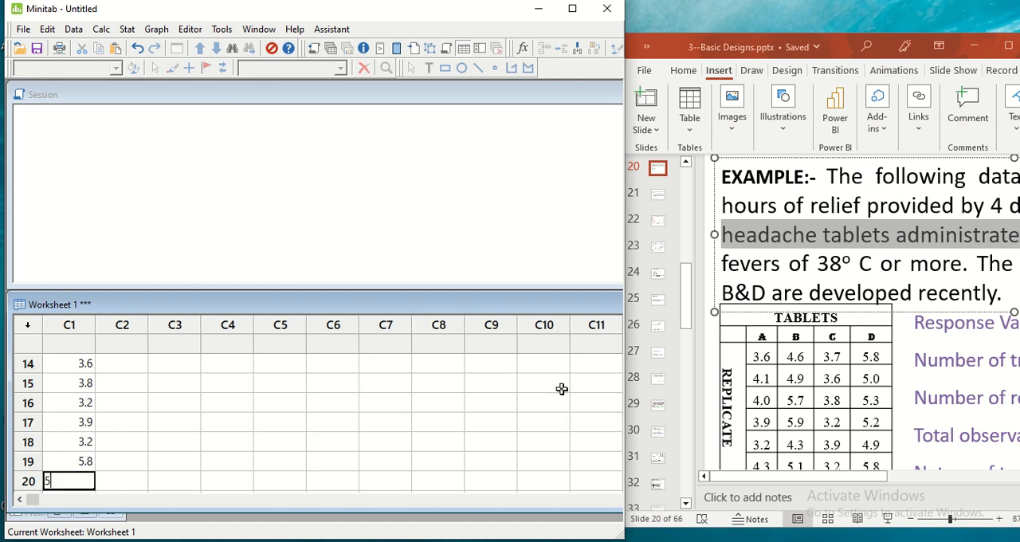
type(".0")
key("Return")
type("5.3")
key("Return")
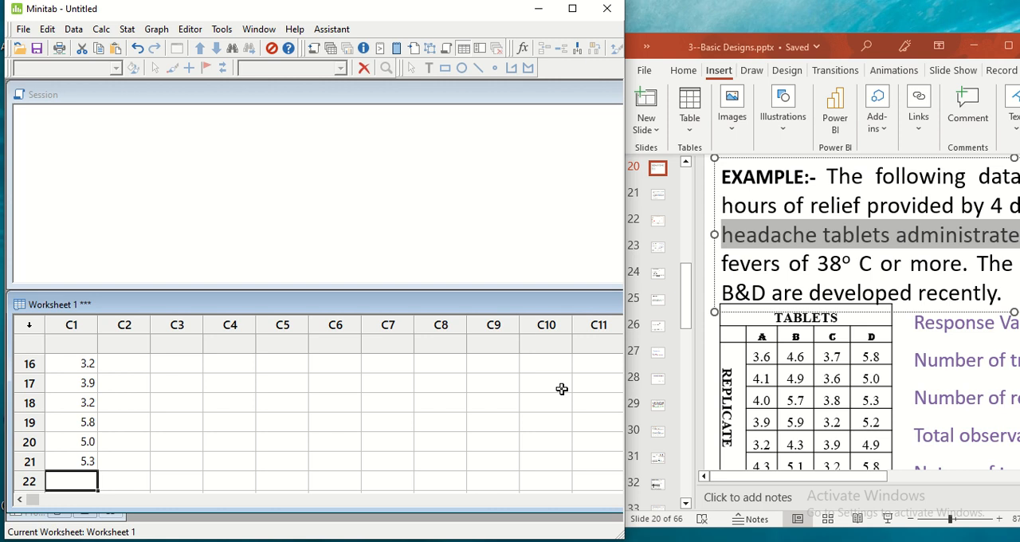
type("5.2")
key("Return")
type("4.9")
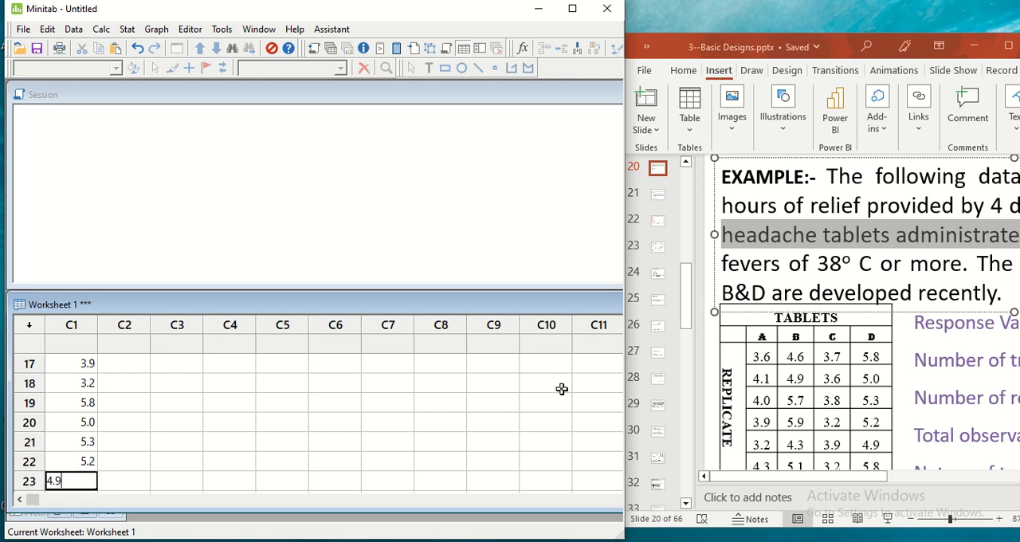
key("Return")
type("5.8")
key("Return")
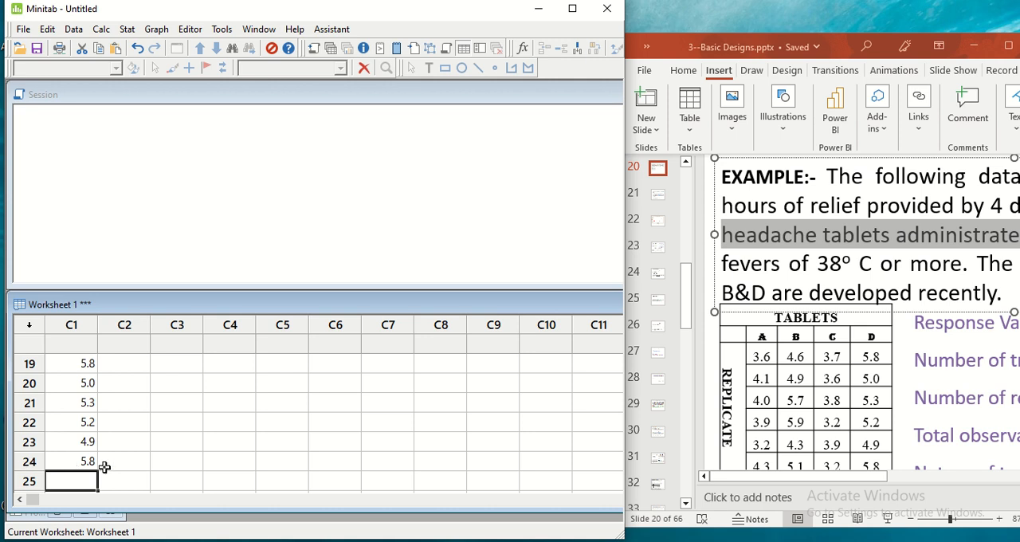
Name the worksheet column C1, which holds the observations, "Data"
scroll(145, 457, "up", 6)
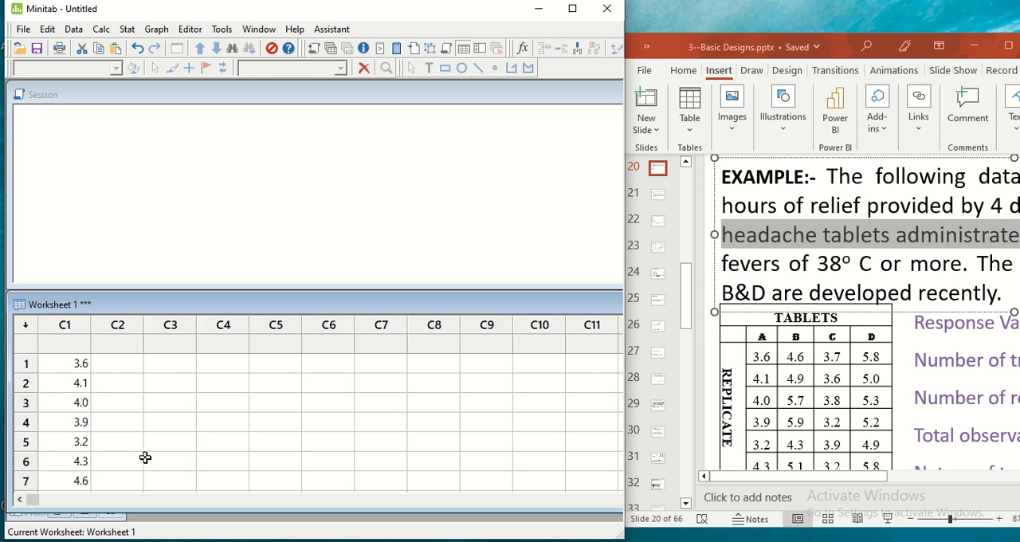
left_click(73, 342)
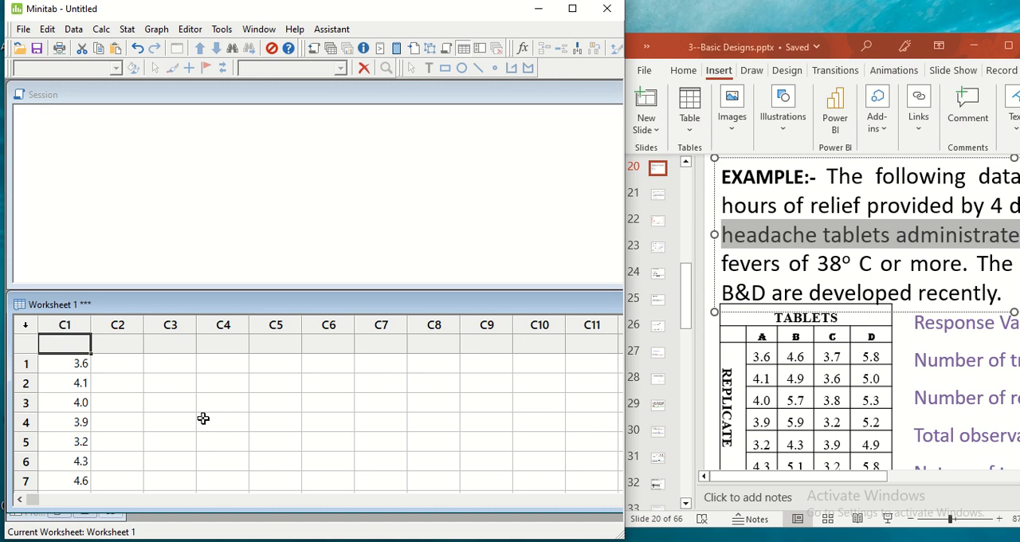
type("Data")
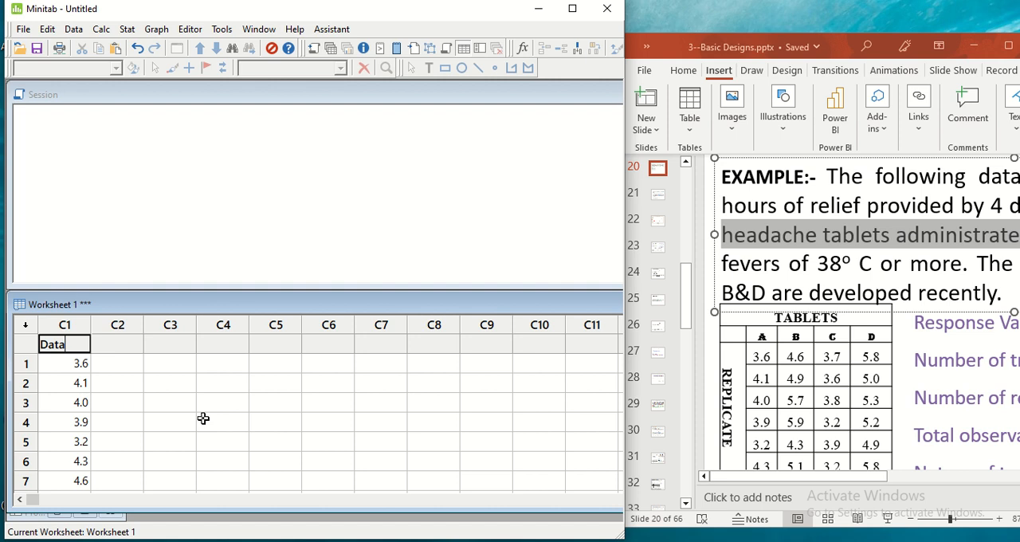
left_click(116, 344)
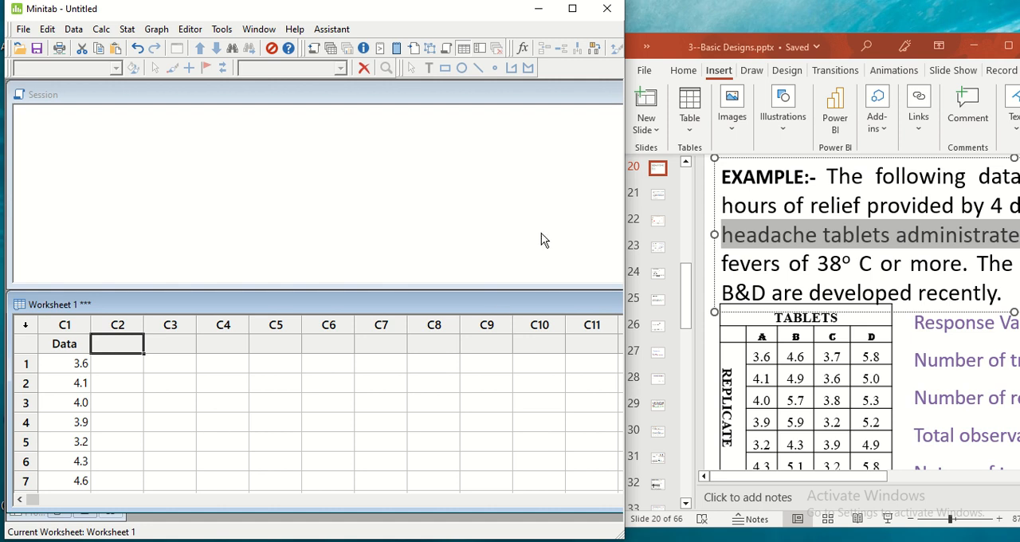
Name the empty worksheet column C2 "Tablets"
left_click(485, 395)
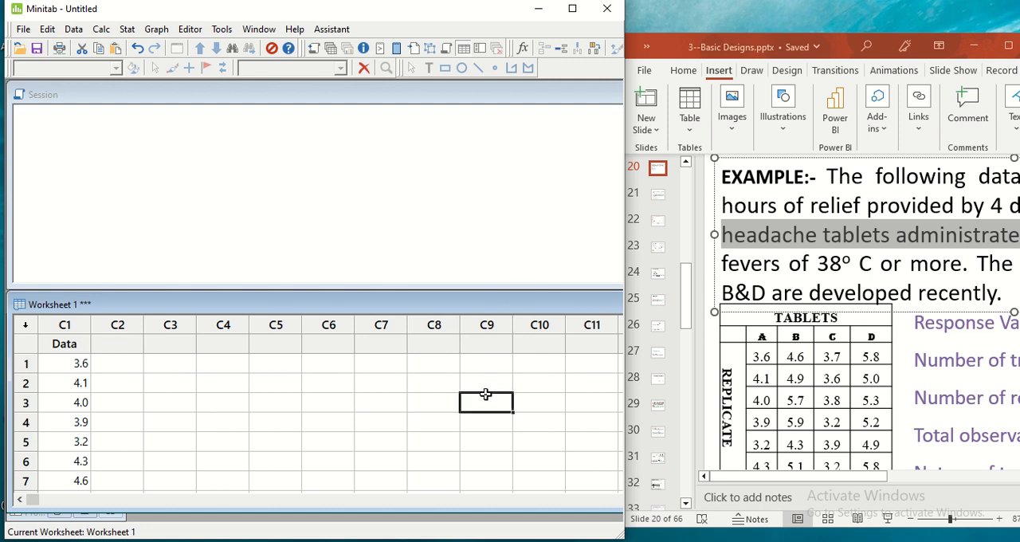
left_click(127, 346)
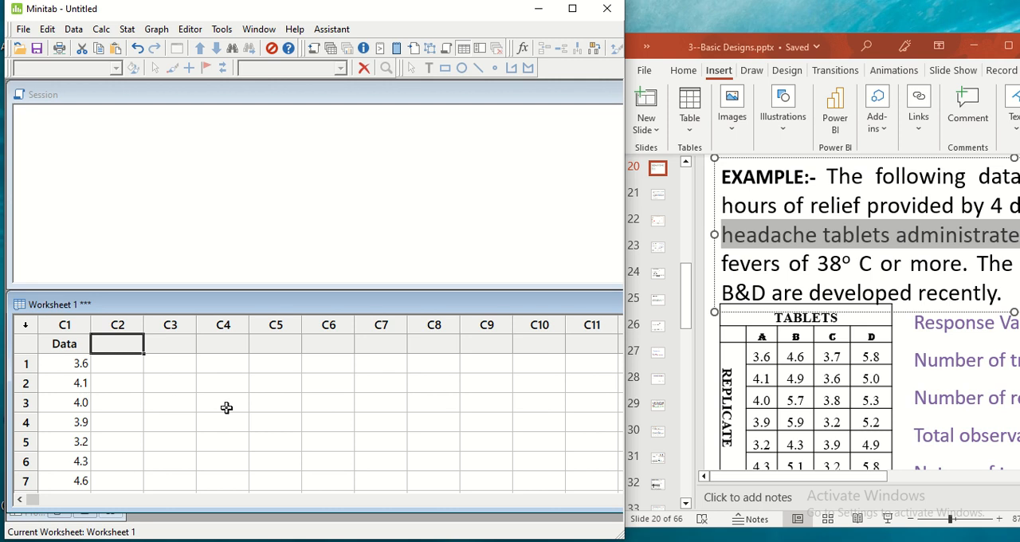
type("Tablets")
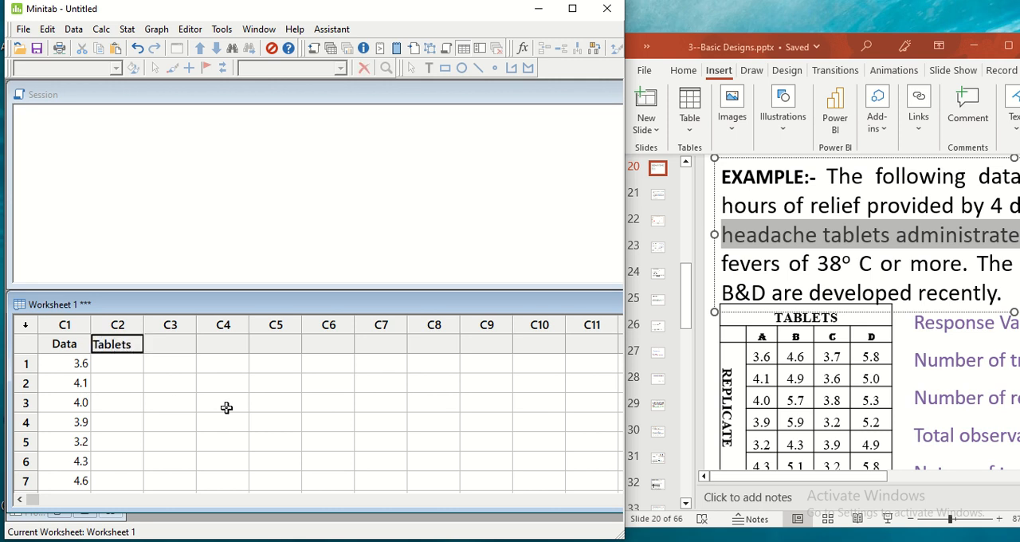
left_click(114, 369)
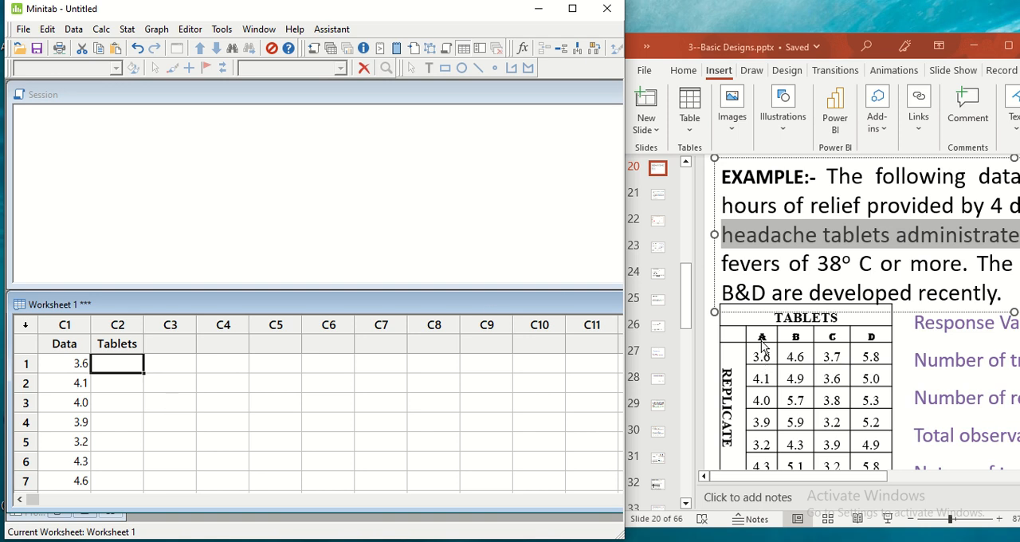
Enter the treatment code 1 for tablet A in the Tablets column, rows 1 to 6
type("1")
key("Return")
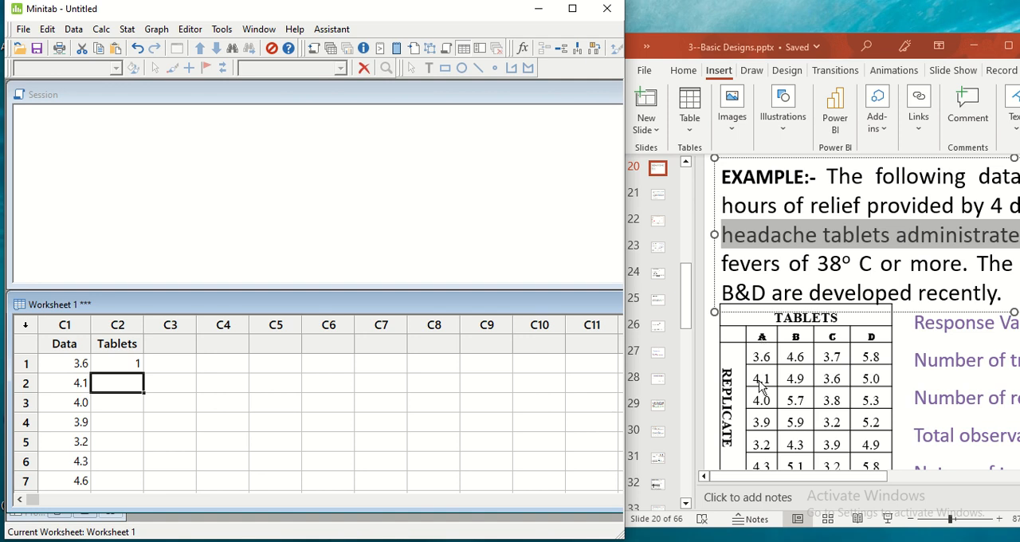
type("1")
key("Return")
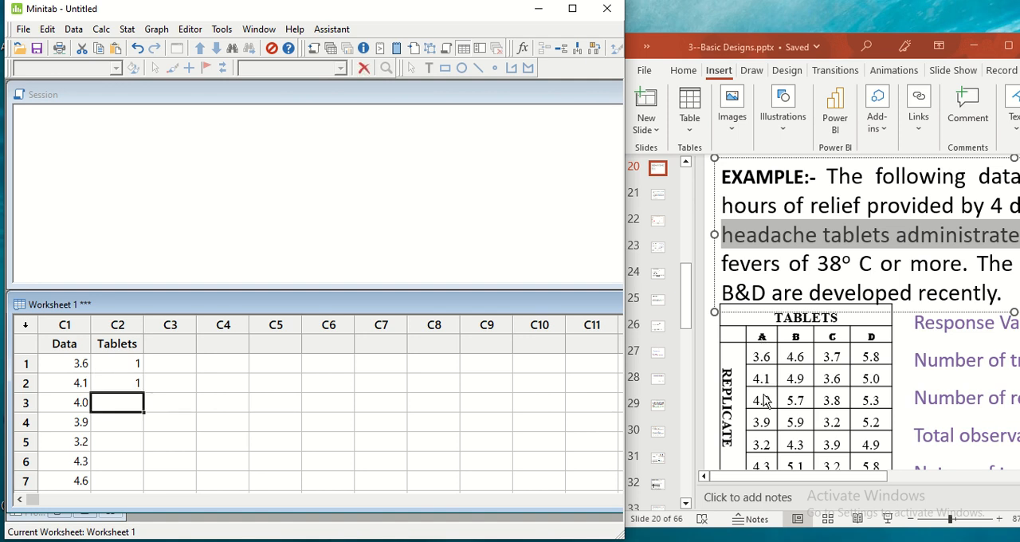
type("1")
key("Return")
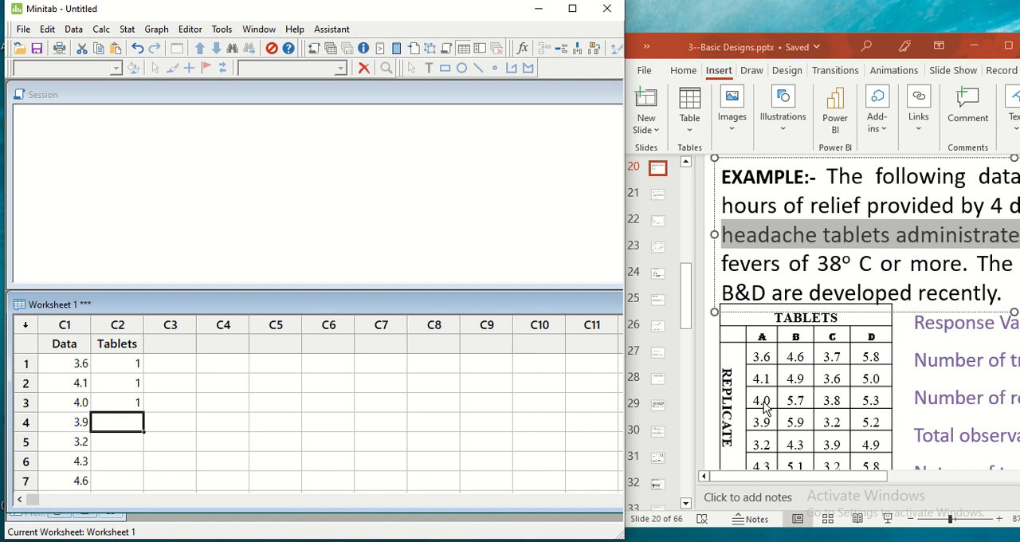
type("1")
key("Return")
type("1")
key("Return")
type("1")
key("Return")
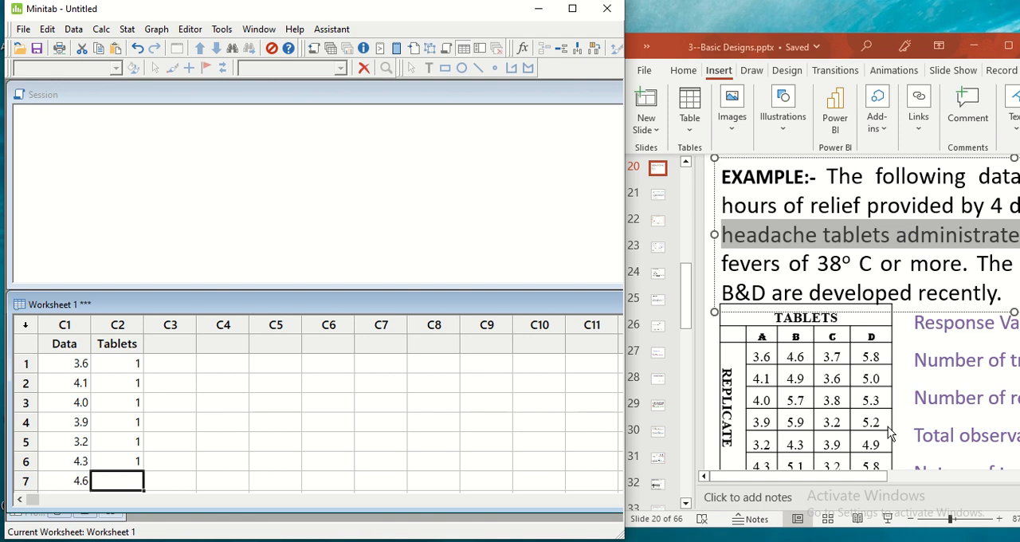
Enter the treatment code 2 for tablet B in the Tablets column, rows 7 to 12
type("2")
key("Return")
type("2")
key("Return")
type("2")
key("Return")
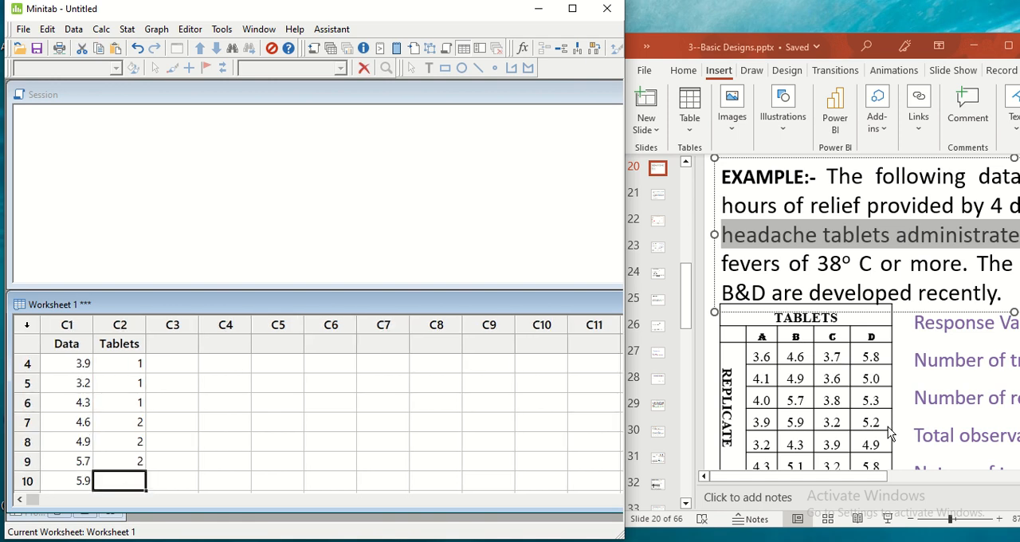
type("2 2")
key("Return")
type("2")
key("Return")
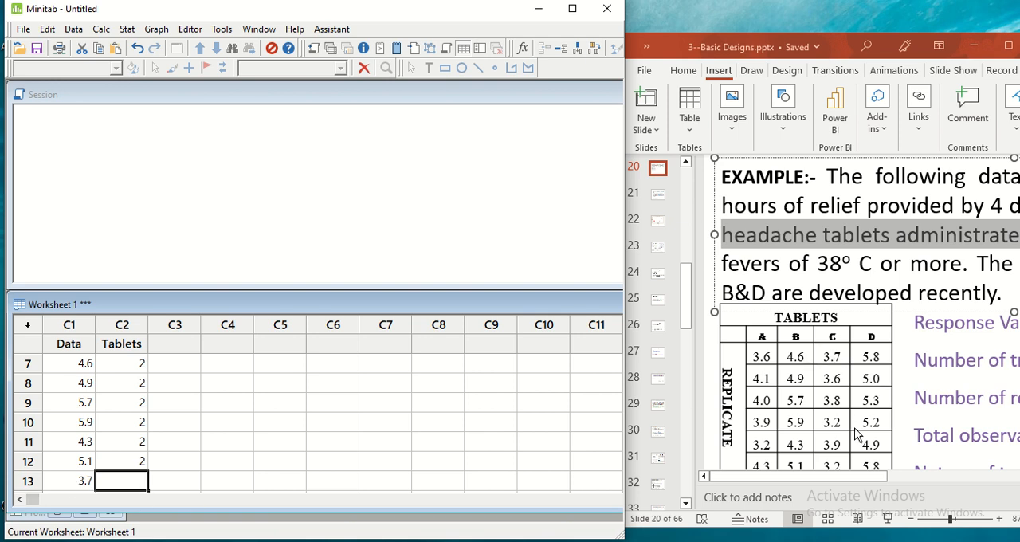
Enter the treatment code 3 for tablet C in the Tablets column, rows 13 to 18
type("3 3.6\t3 3.8\t3 3.2\t3 3.9\t")
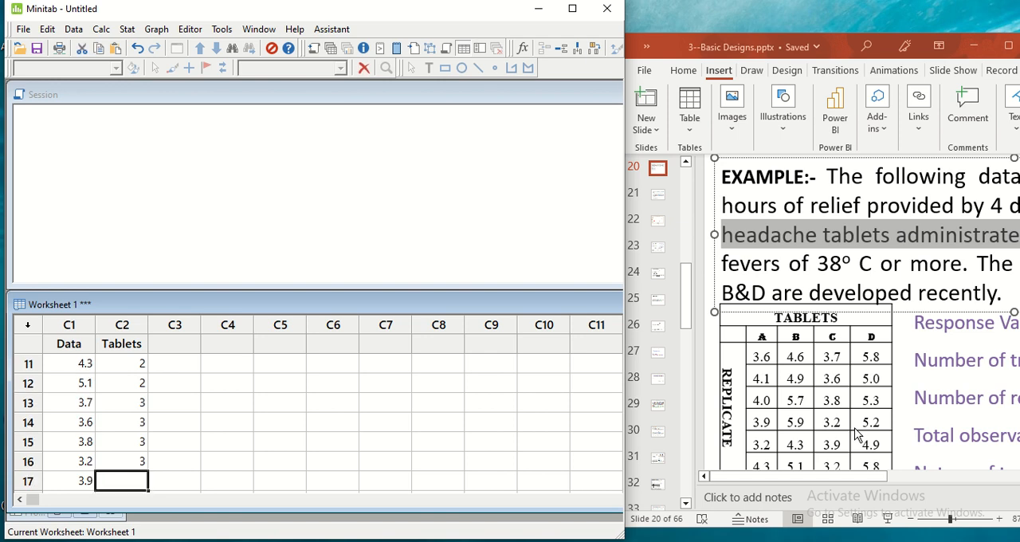
type("3")
key("Return")
type("3.2")
key("Tab")
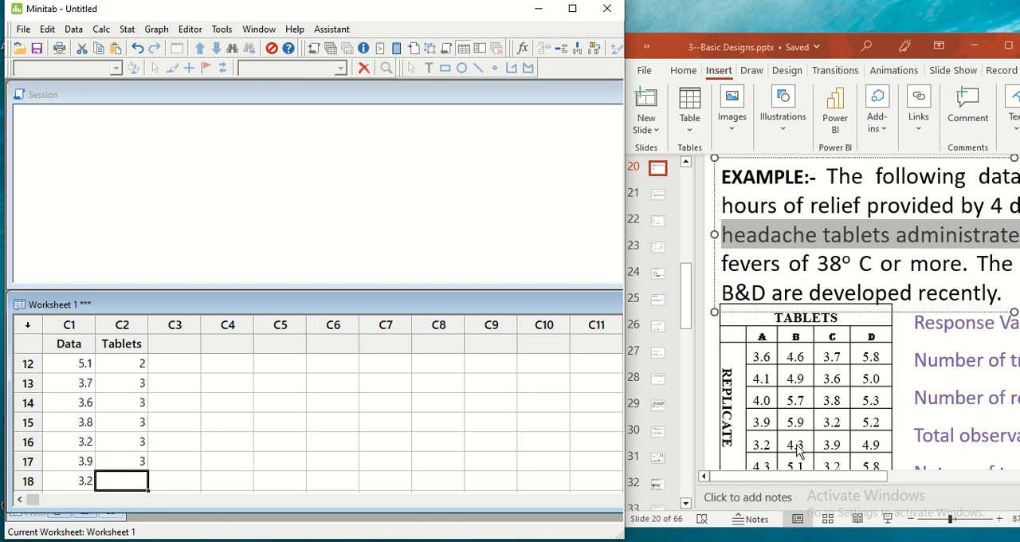
type("3")
key("Return")
Enter the treatment code 4 for tablet D in the Tablets column, rows 19 to 24
type("5.8")
key("Tab")
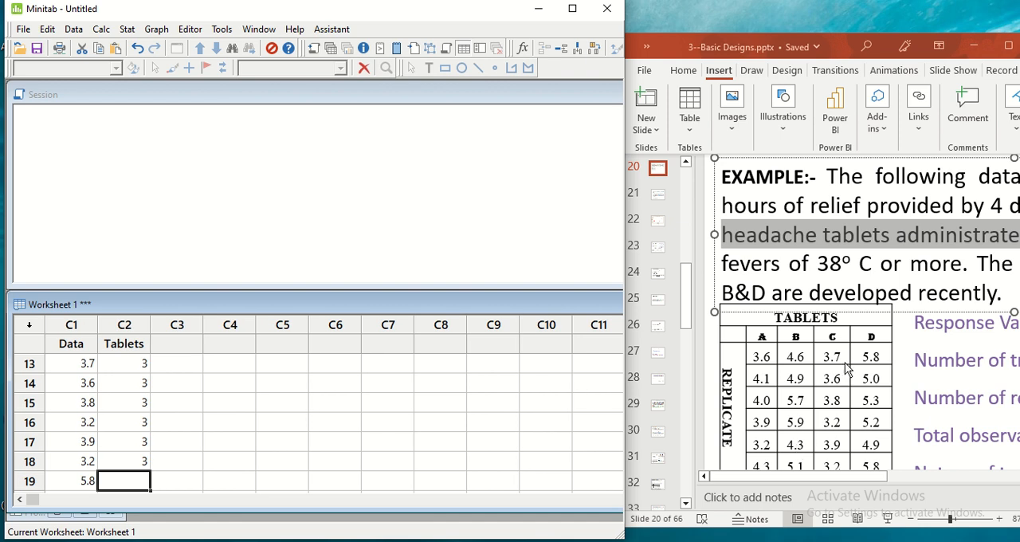
type("4")
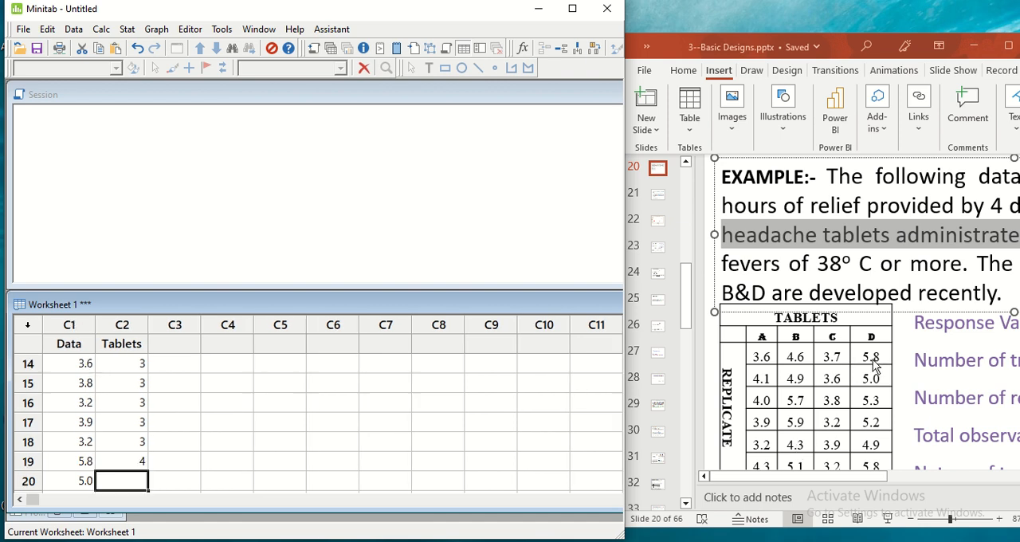
type(" 5\t4 5.3\t4 5.2\t4 4.9\t4")
key("Return")
type("5.8")
key("Tab")
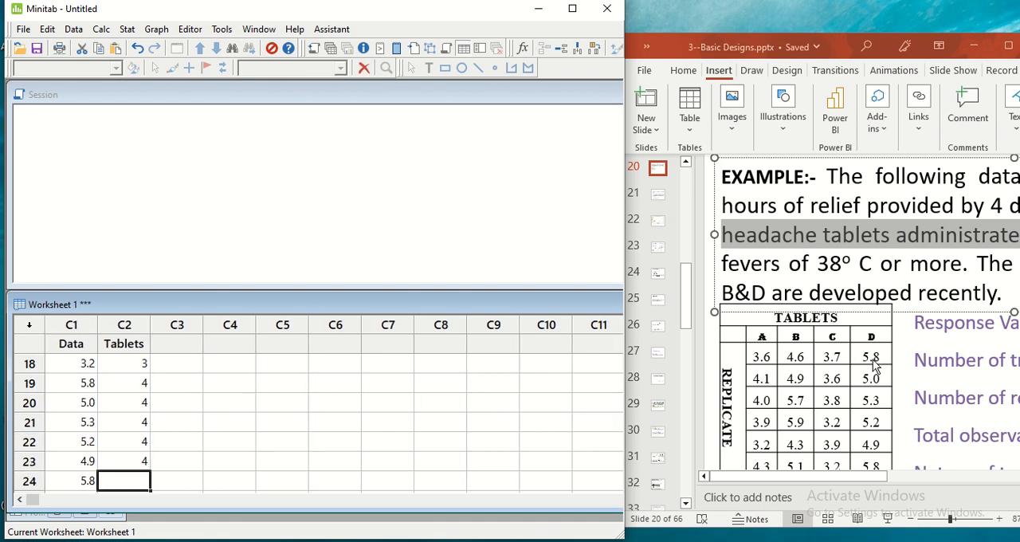
type("4")
key("Down")
Name the empty worksheet column C3 "Replicates"
key("Right")
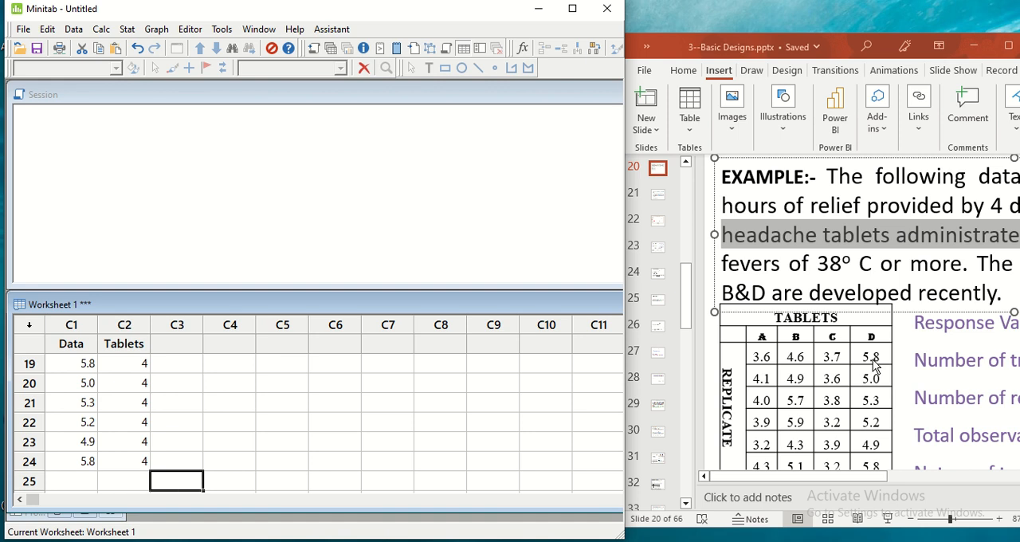
key("Up")
key("Up")
key("Up")
key("Up")
key("Up")
key("Up")
key("Up")
key("Up")
key("Up")
key("Up")
key("Up")
key("Up")
key("Up")
key("Up")
key("Up")
key("Up")
key("Up")
key("Up")
key("Up")
key("Up")
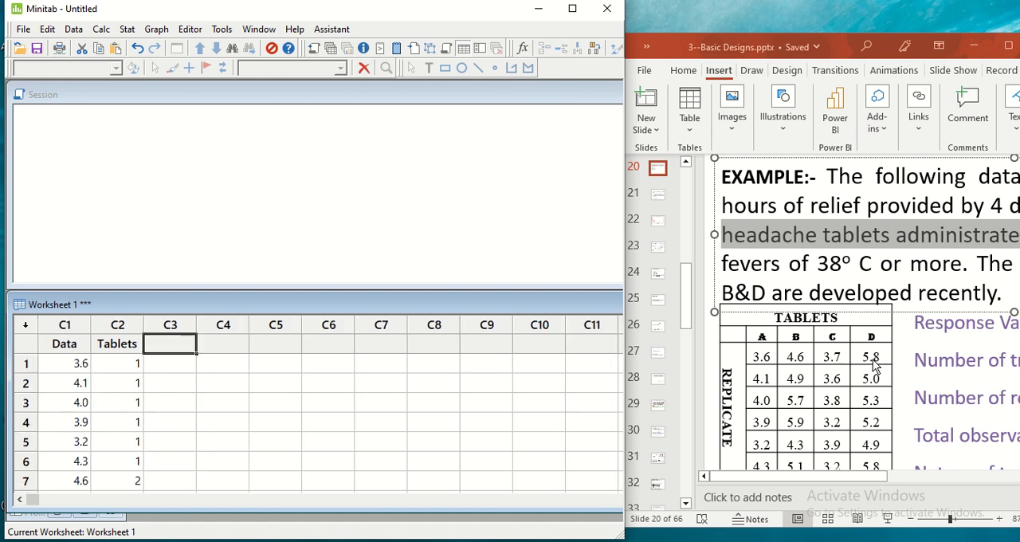
key("Down")
key("Left")
key("Down")
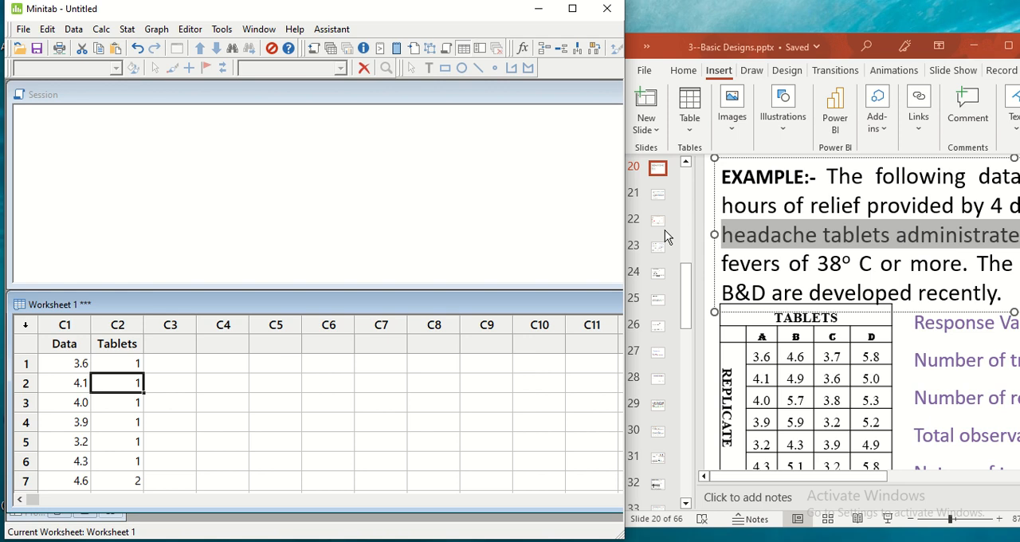
left_click(176, 342)
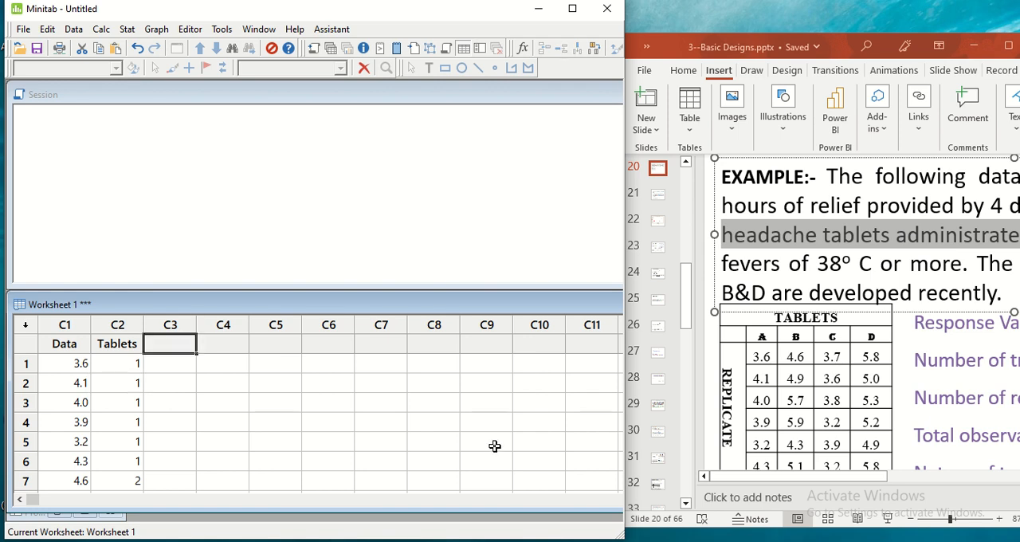
type("Rep")
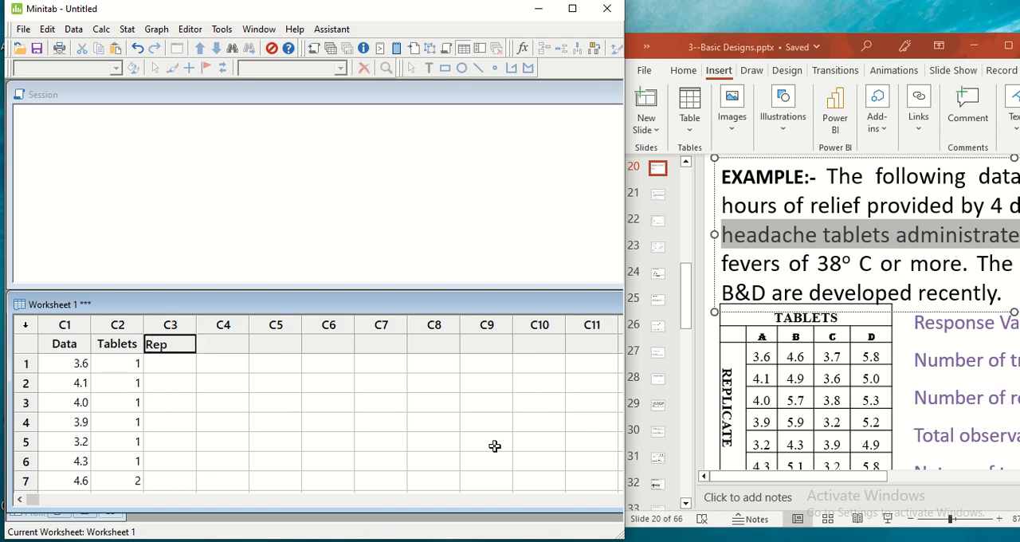
type("licates")
left_click(219, 402)
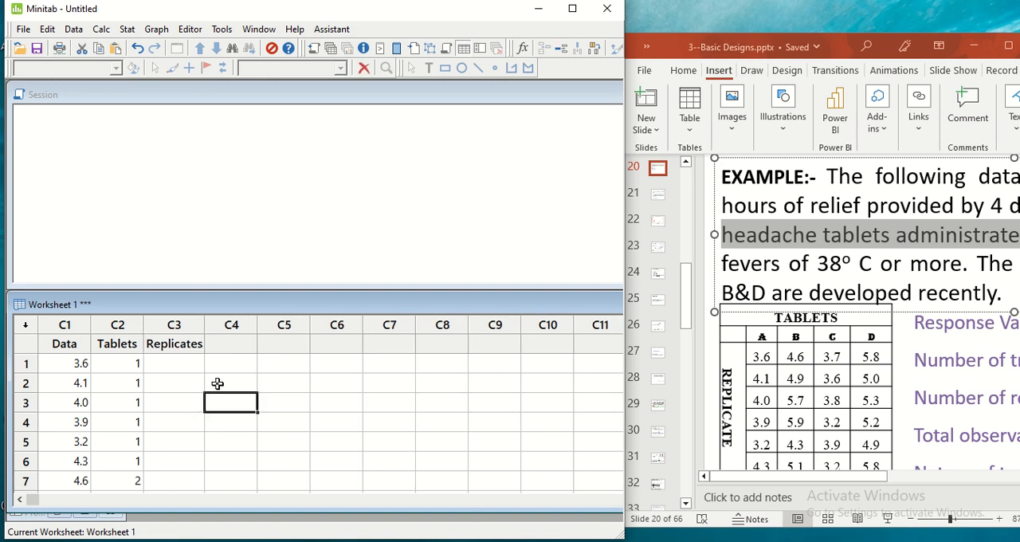
Enter the replicate numbers 1, 2, 3, 4, 5 and 6 for tablet A in the Replicates column, rows 1 to 6
left_click(177, 366)
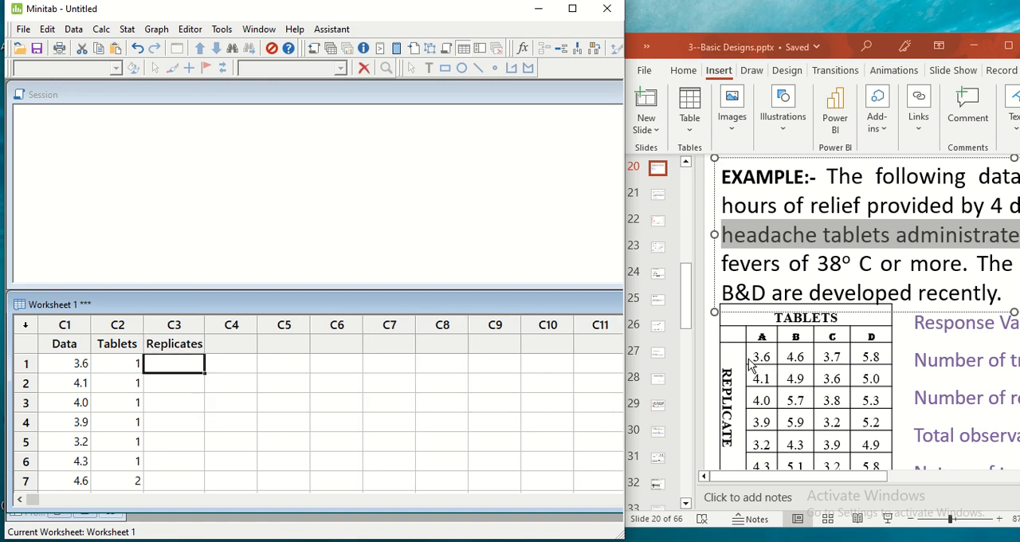
type("1")
key("Return")
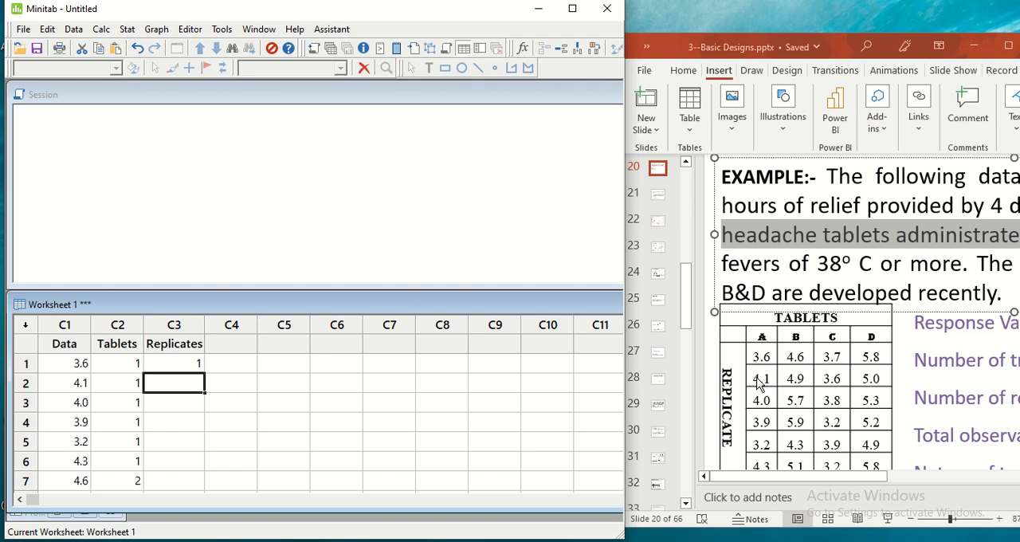
type("2")
key("Return")
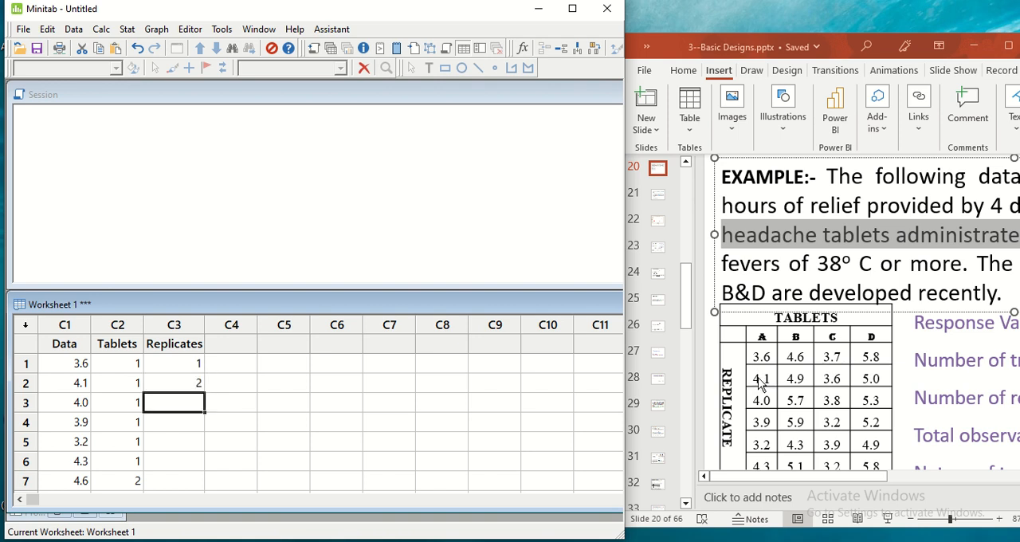
type("3")
key("Return")
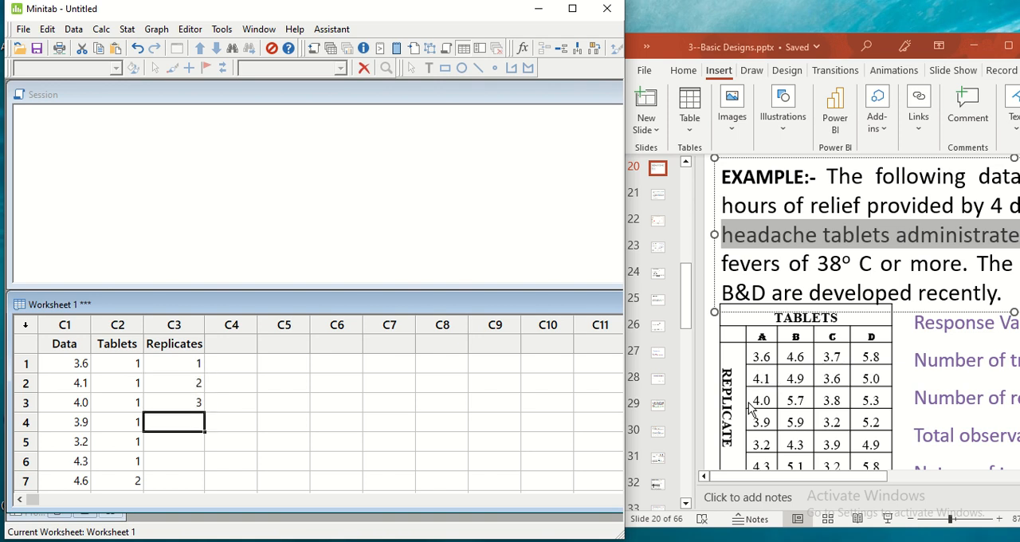
type("4")
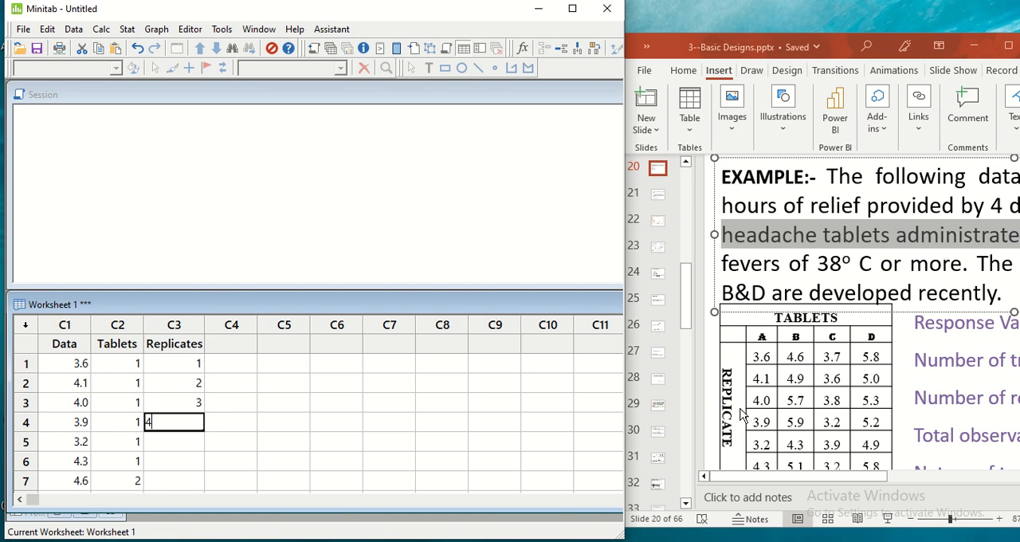
key("Return")
type("5")
key("Return")
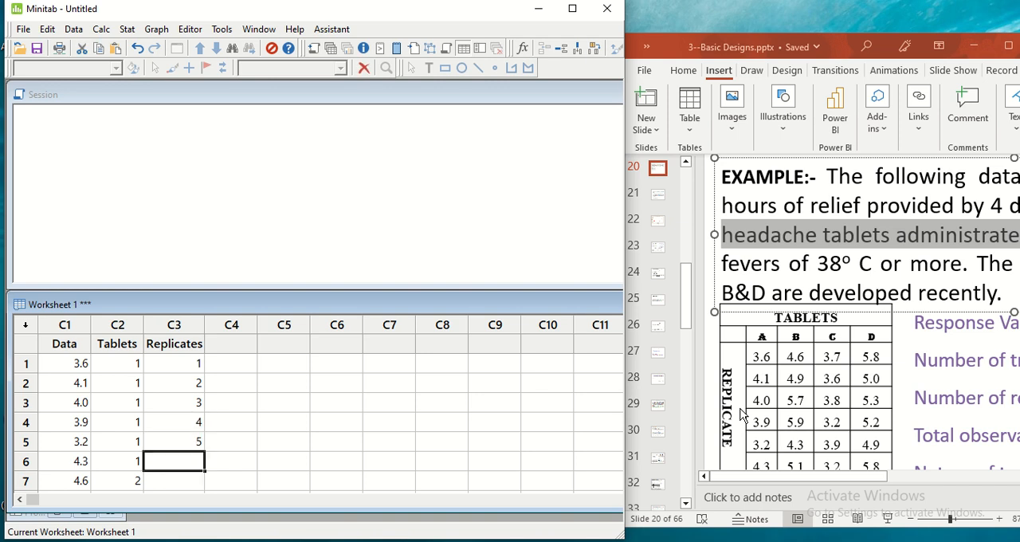
type("6")
key("Return")
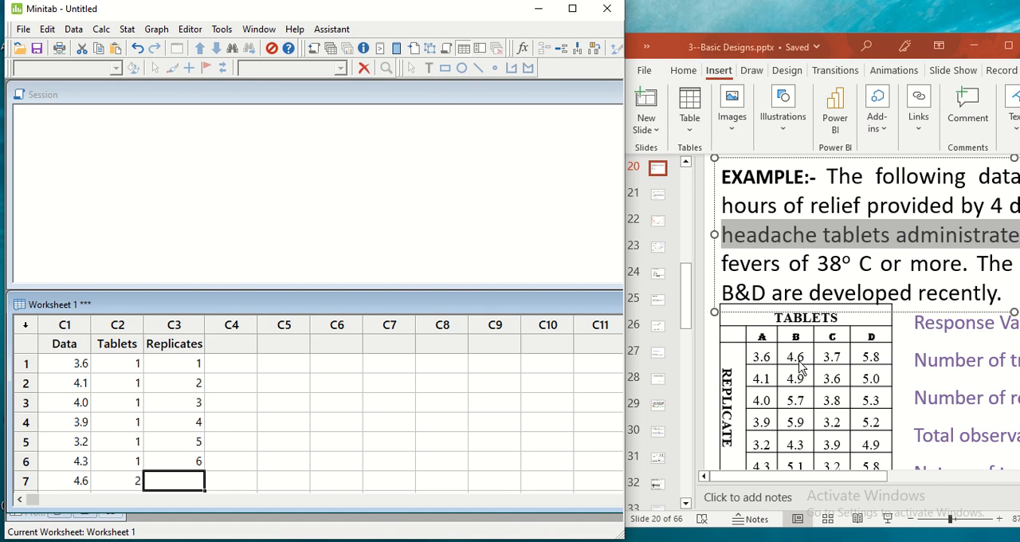
Copy the replicate numbers 1 to 6 from rows 1 to 6 of the Replicates column
left_click(134, 482)
type("2")
left_click(183, 482)
left_click_drag(169, 359, 174, 455)
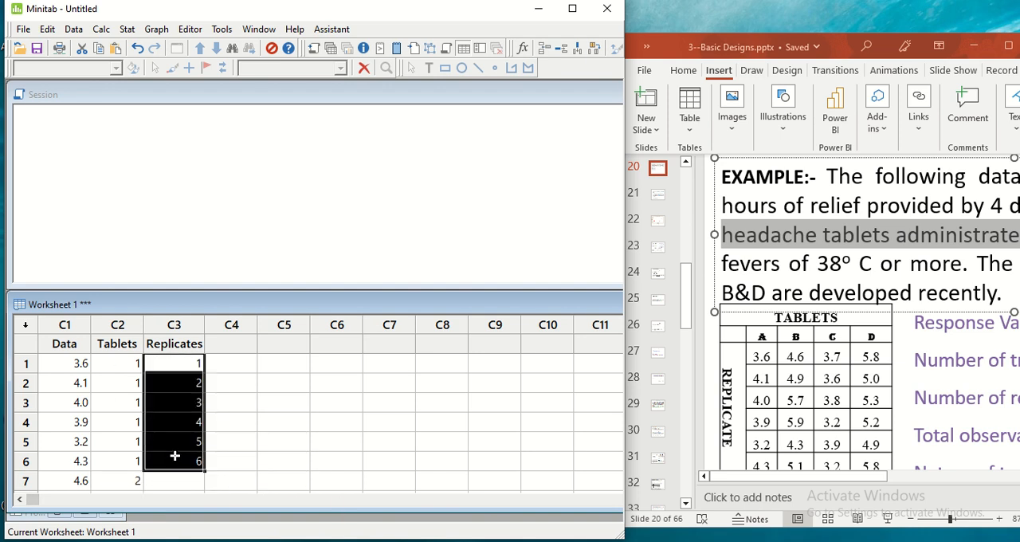
right_click(175, 465)
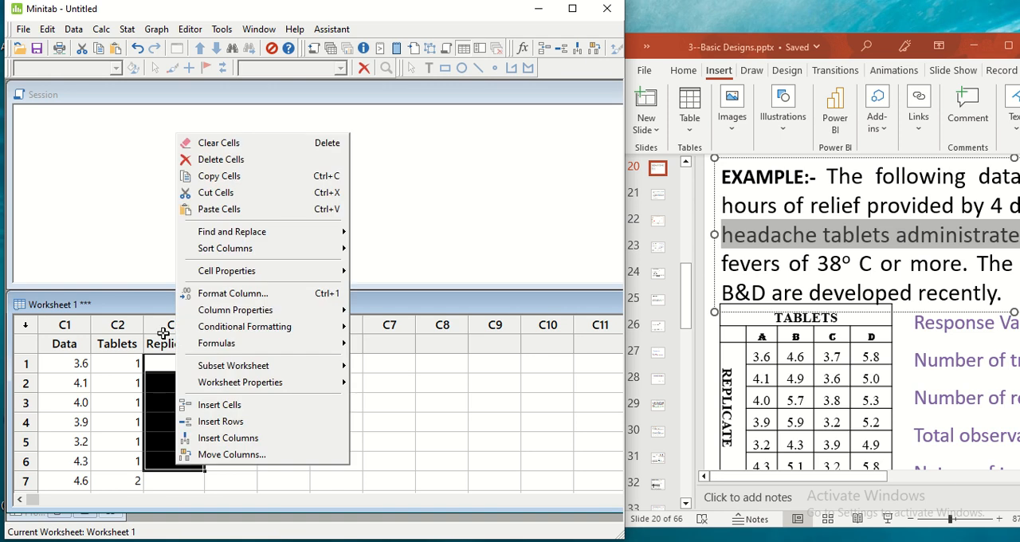
left_click(217, 176)
Paste the copied replicate numbers into the Replicates column across rows 7 to 24, repeating 1 to 6 for tablets B, C and D
scroll(275, 449, "down", 2)
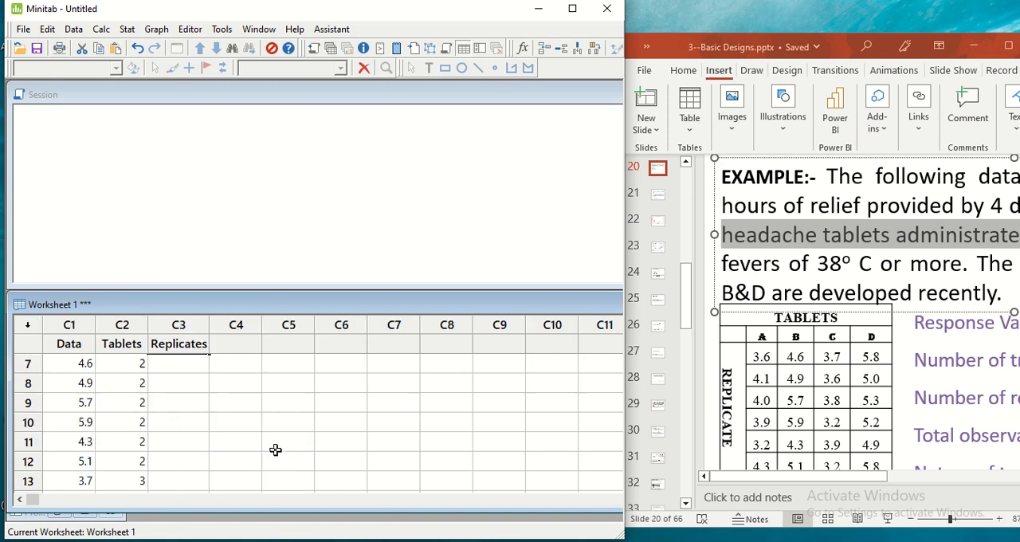
scroll(203, 396, "up", 2)
scroll(191, 465, "down", 1)
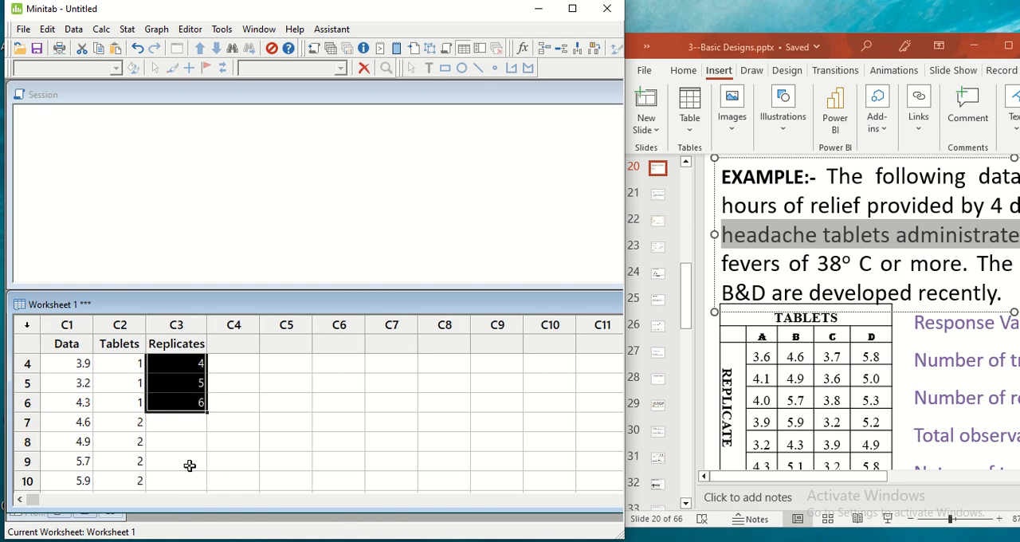
left_click(174, 422)
key("shift+Down")
key("shift+Down")
key("shift+Down")
key("shift+Down")
key("shift+Down")
key("shift+Down")
key("shift+Down")
key("shift+Down")
key("shift+Down")
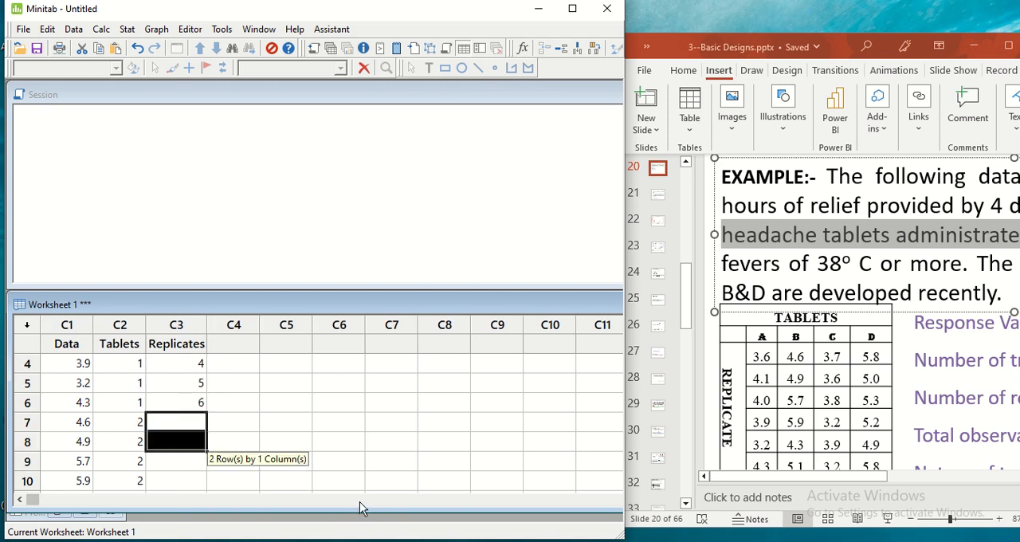
key("shift+Down")
key("shift+Down")
key("shift+Down")
key("shift+Down")
key("shift+Down")
key("shift+Down")
key("shift+Down")
key("shift+Down")
key("shift+Down")
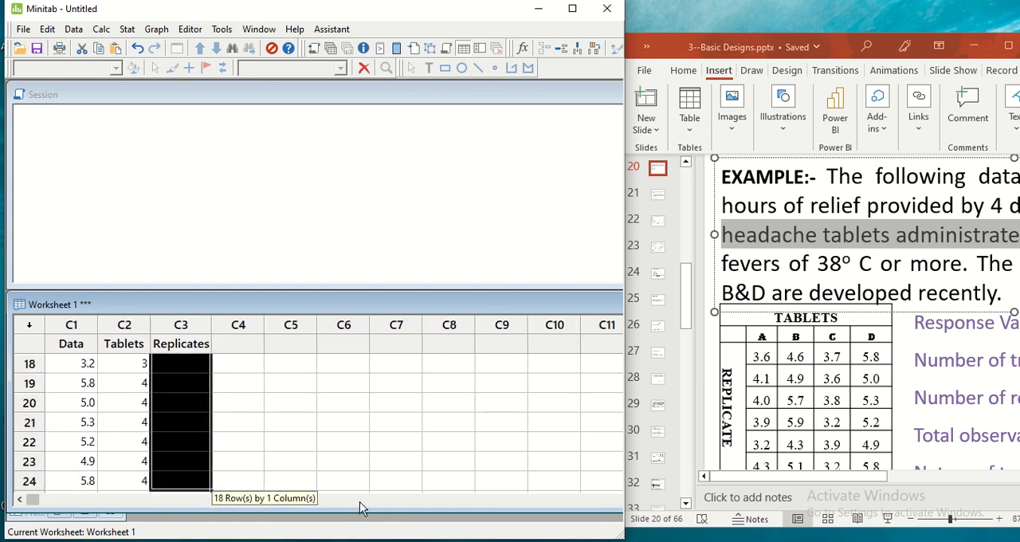
key("shift+Up")
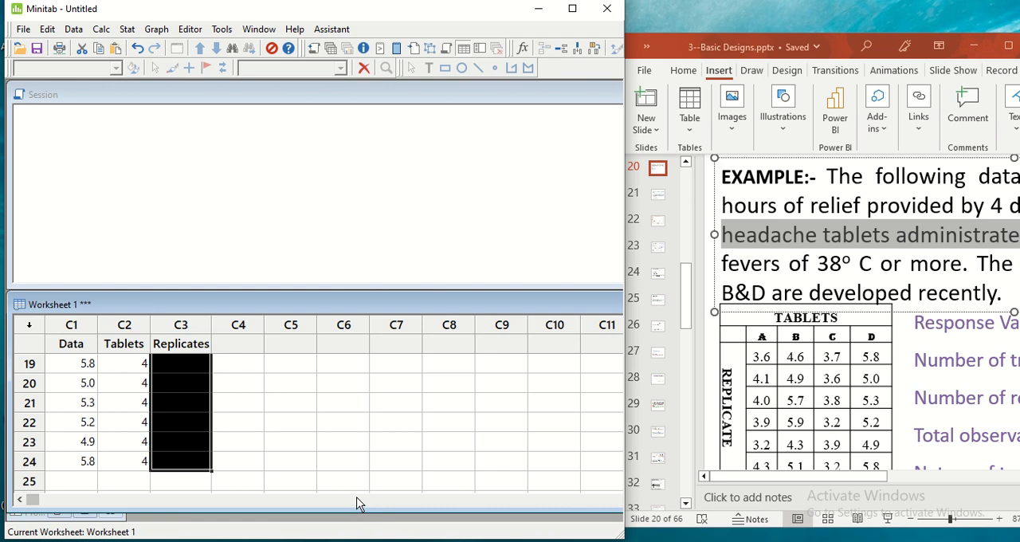
right_click(192, 463)
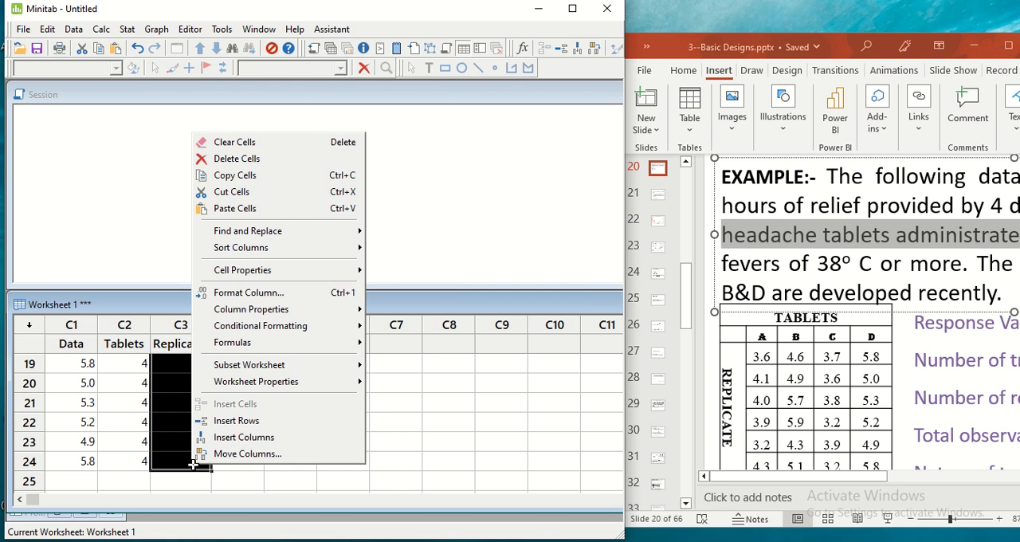
left_click(239, 208)
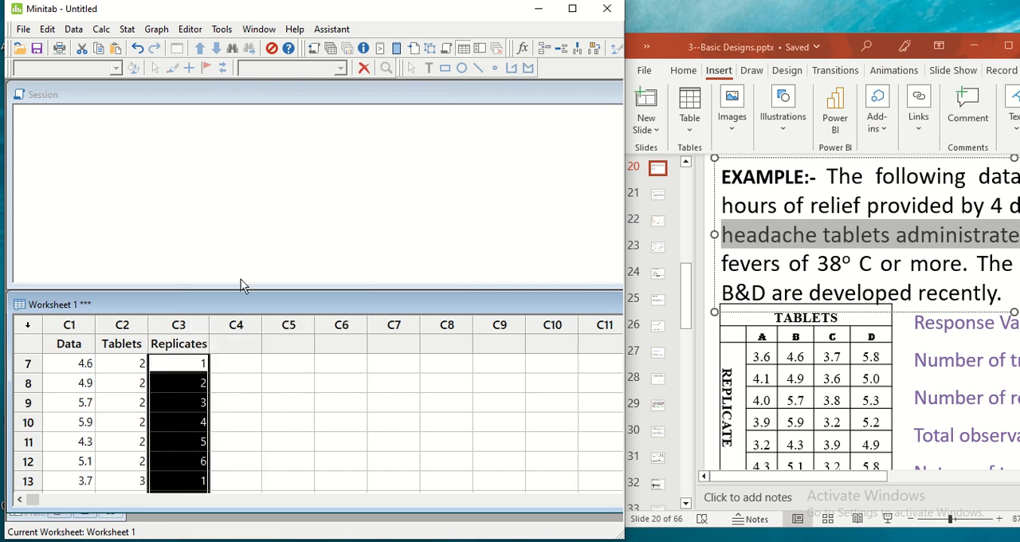
left_click(267, 415)
scroll(272, 421, "down", 3)
scroll(273, 421, "down", 2)
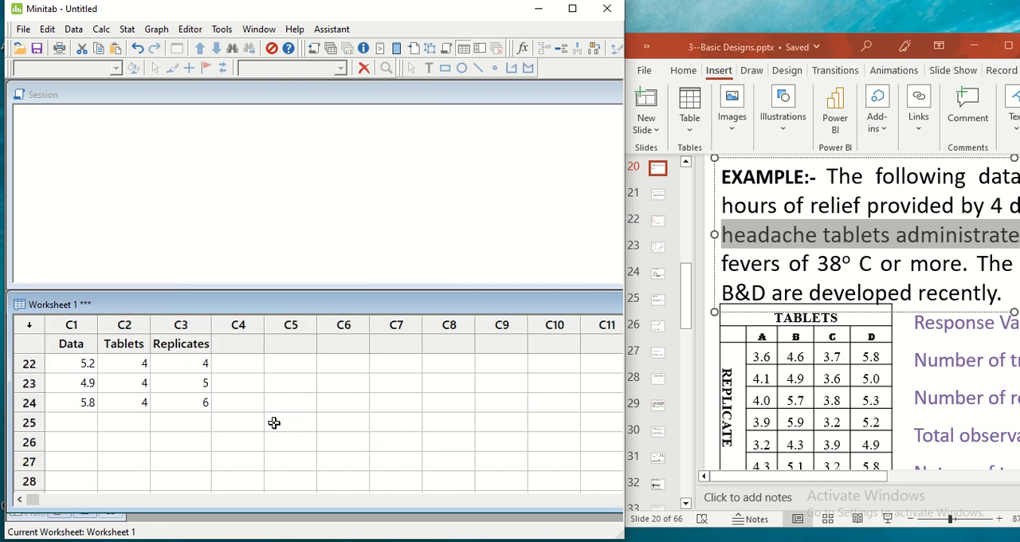
scroll(273, 422, "up", 7)
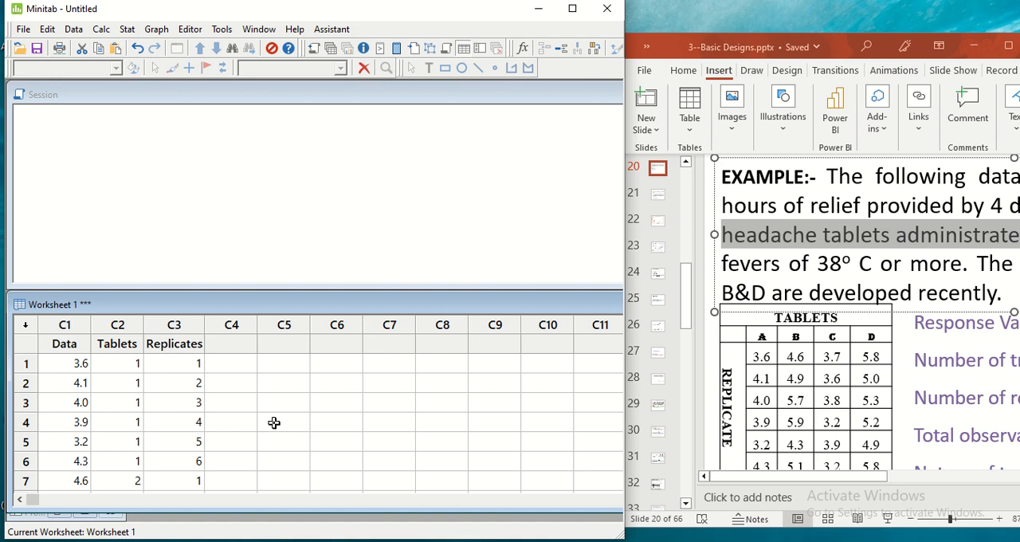
Minimize the presentation, then maximize Minitab and Worksheet 1 to show the data at full size
left_click(523, 228)
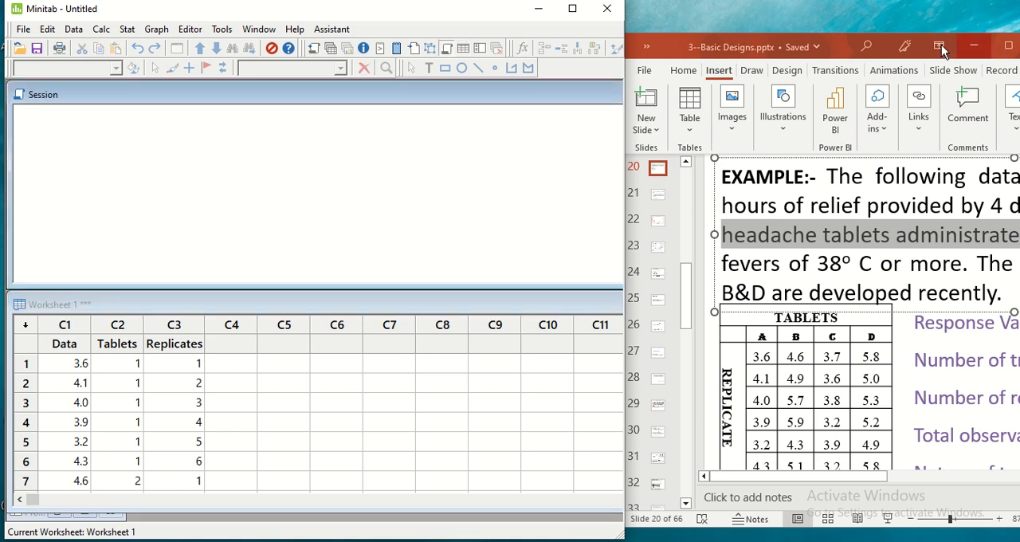
left_click(974, 48)
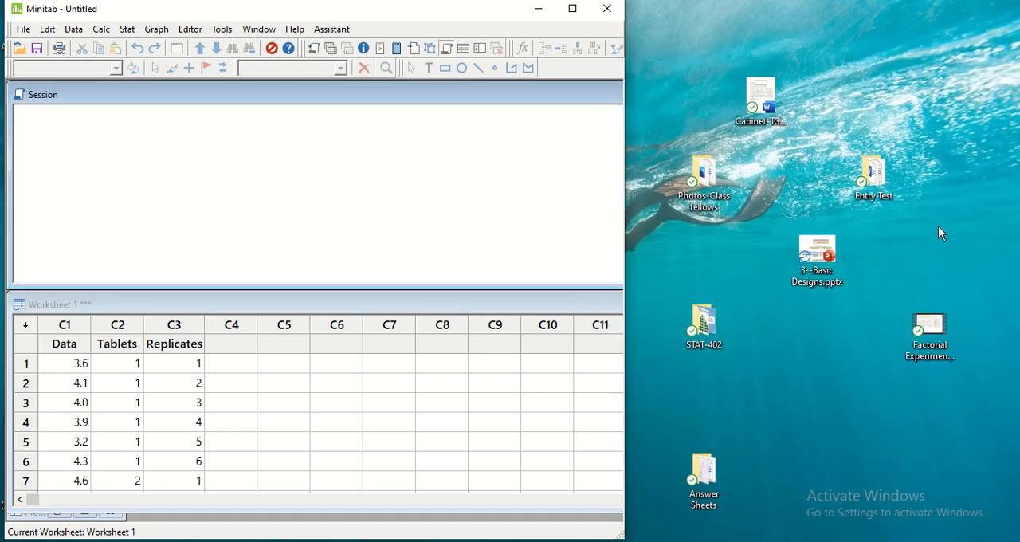
left_click(572, 10)
left_click(978, 301)
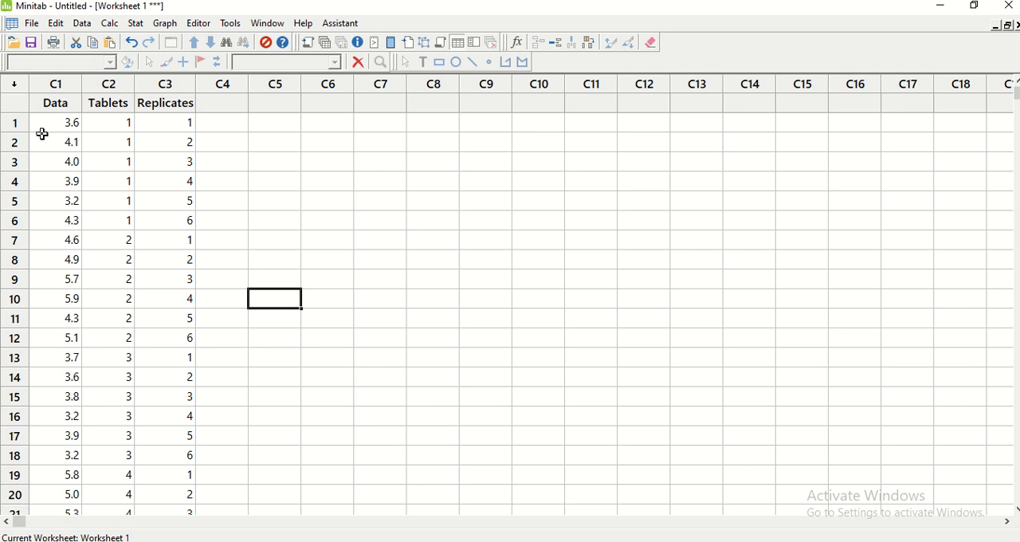
Review the stacked entries in the Data, Tablets and Replicates columns from row 1 down to row 24
left_click(48, 124)
scroll(59, 266, "down", 5)
scroll(59, 266, "up", 2)
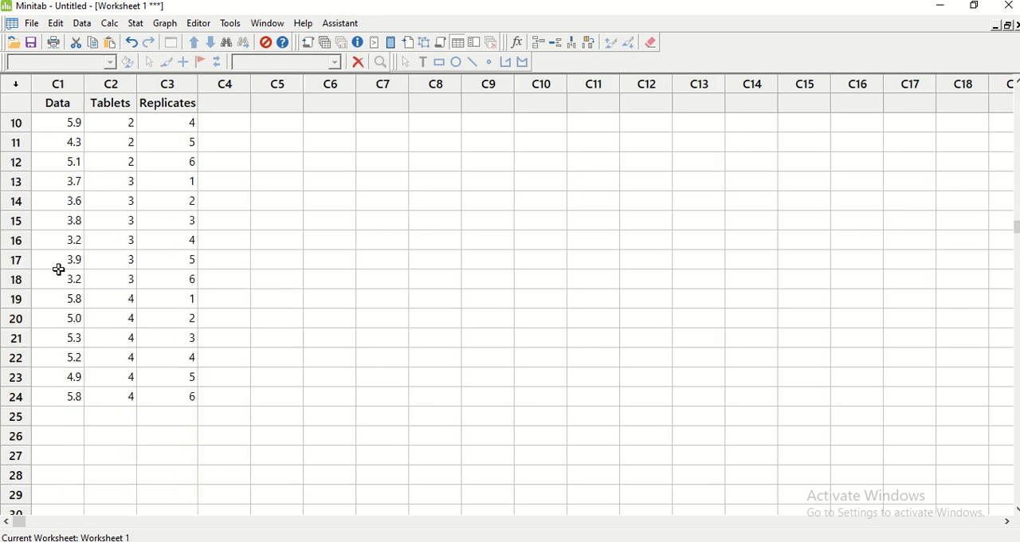
scroll(213, 404, "up", 3)
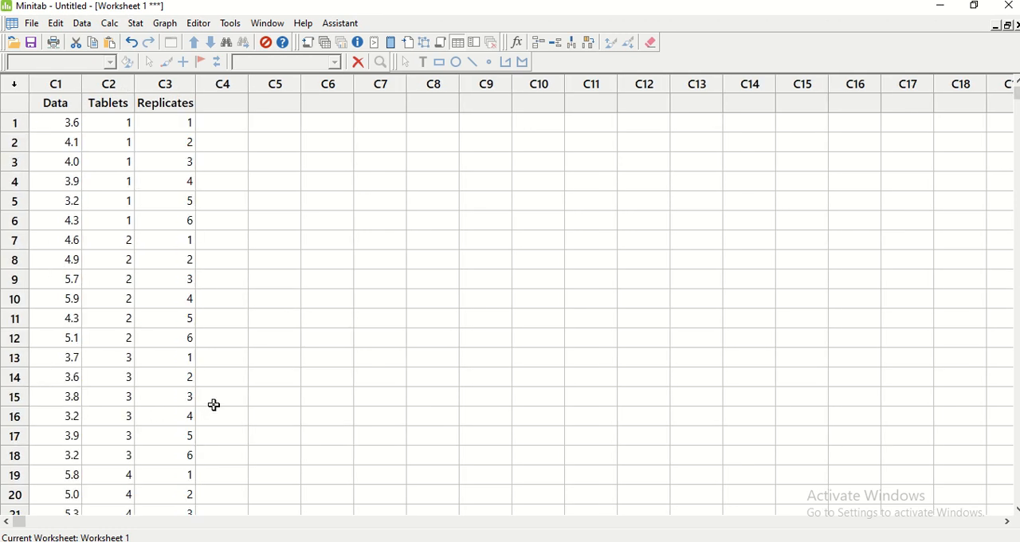
left_click(107, 118)
scroll(323, 332, "down", 2)
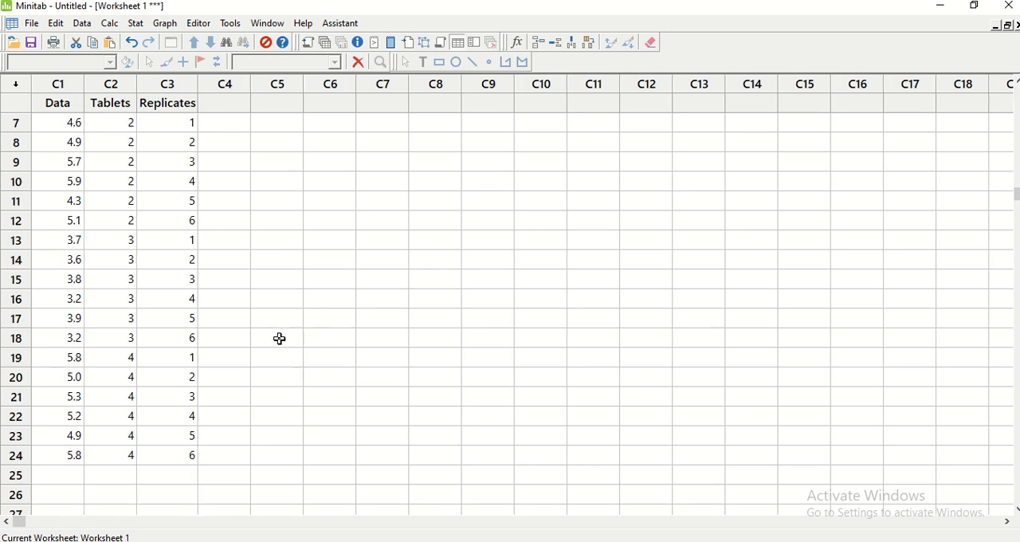
left_click(109, 454)
scroll(266, 442, "up", 2)
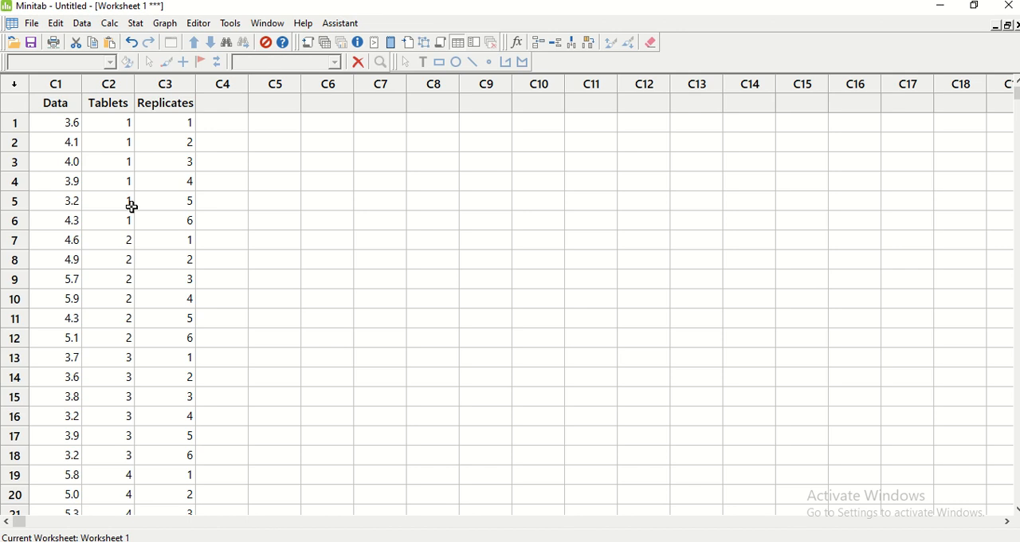
Enter the number 1 in column C6 and the letter A in column C7, both in row 7, as sample entries
left_click(340, 244)
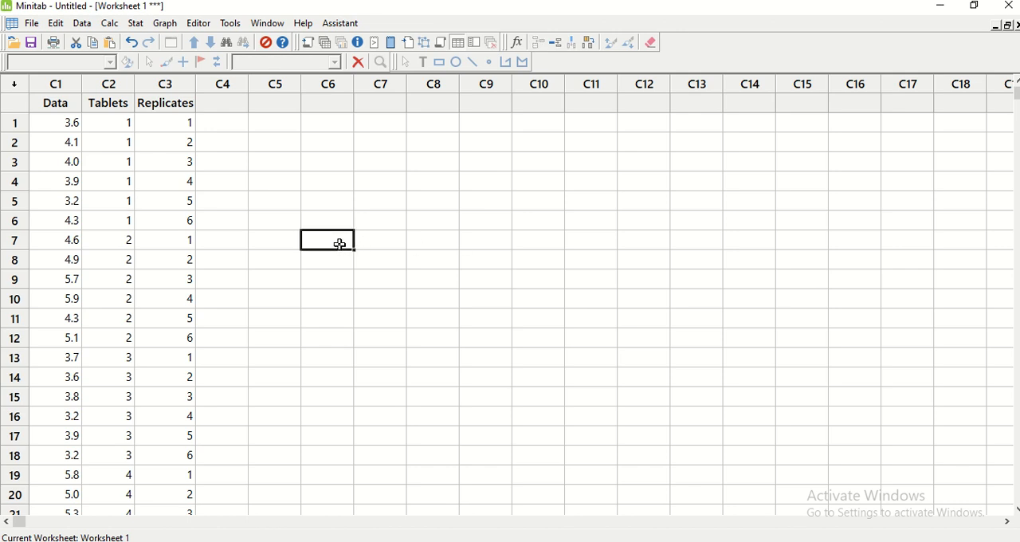
type("1")
left_click(370, 240)
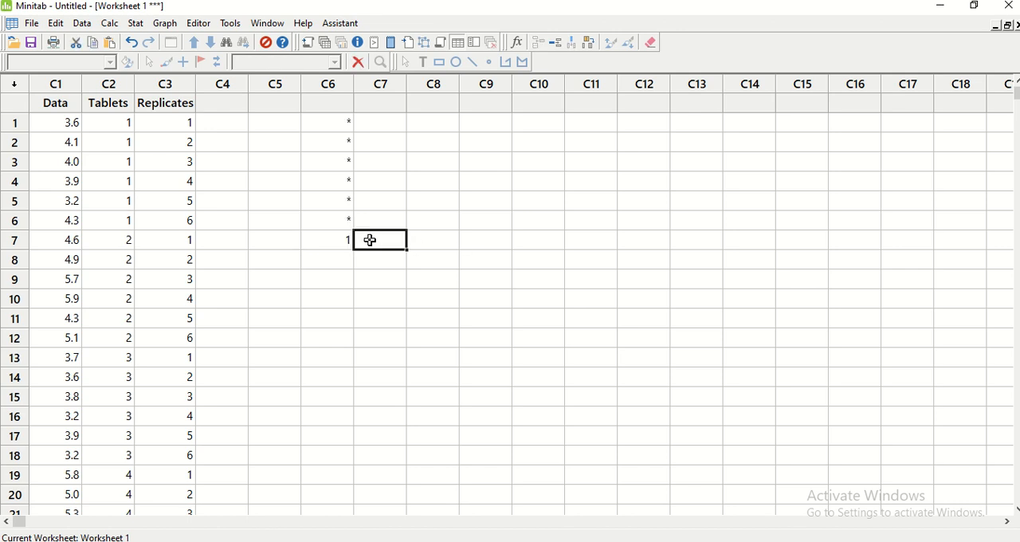
type("A")
left_click(384, 281)
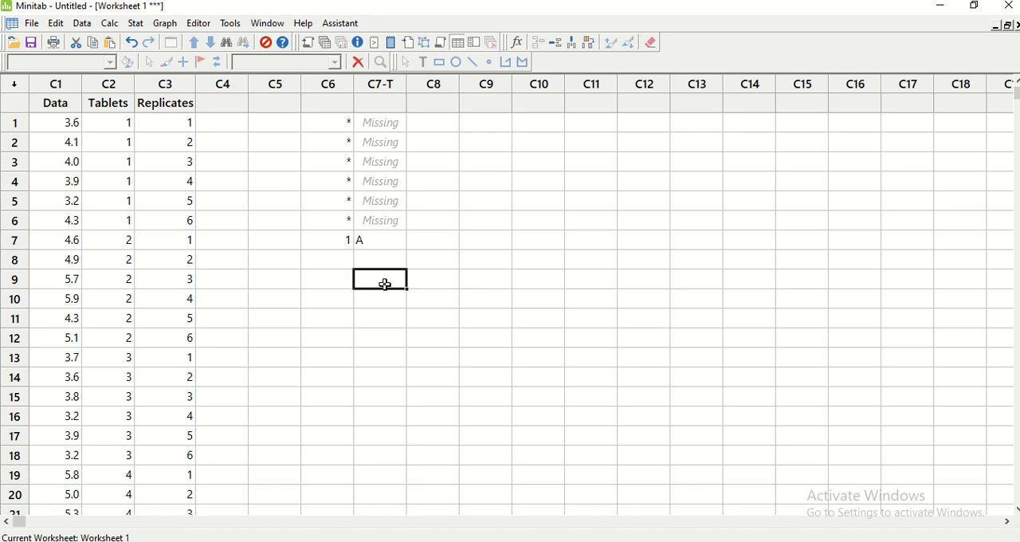
Clear the sample entries from columns C6 to C8 of the worksheet
left_click_drag(330, 86, 414, 178)
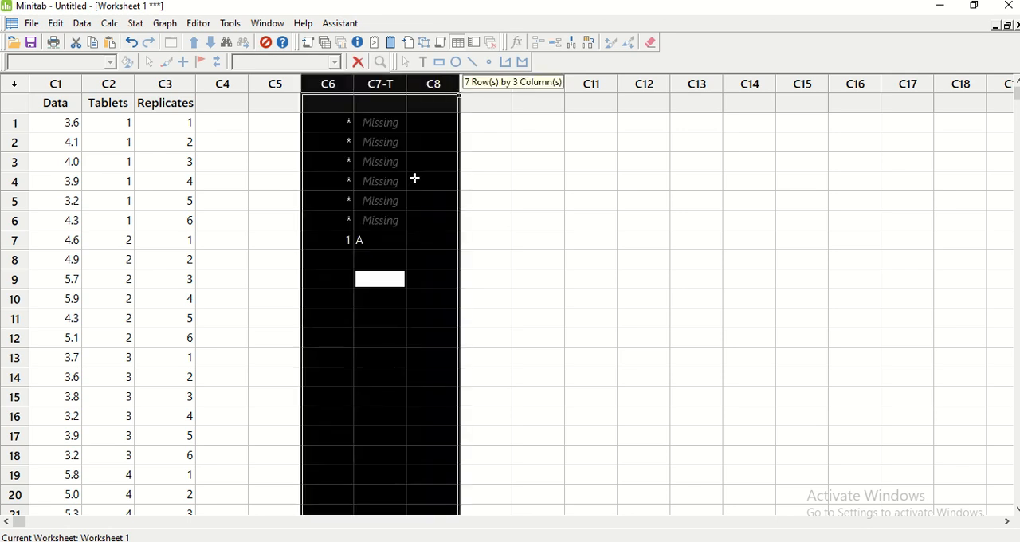
key("Delete")
left_click(519, 276)
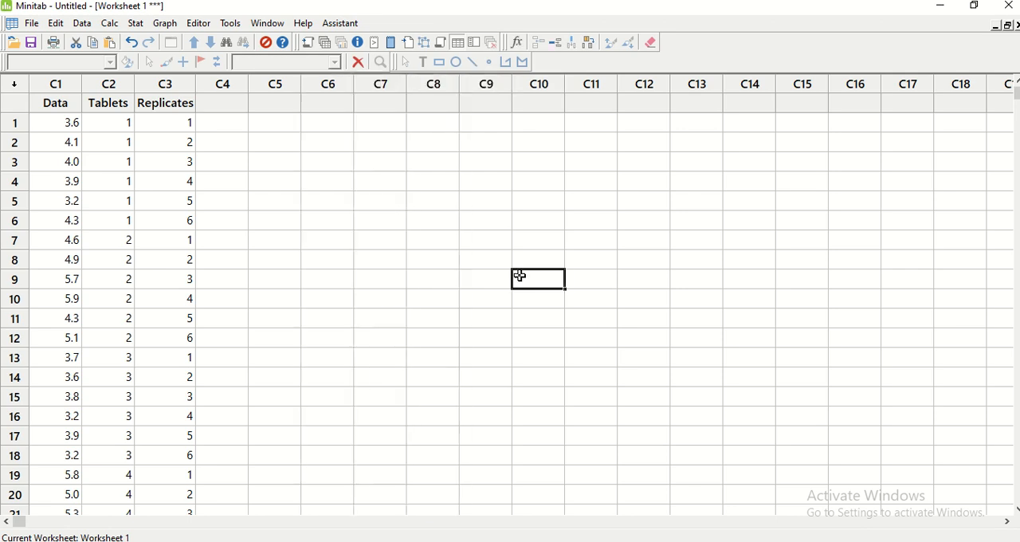
Start a Recode to Text on the Tablets column using the "Recode individual values" method
left_click(83, 25)
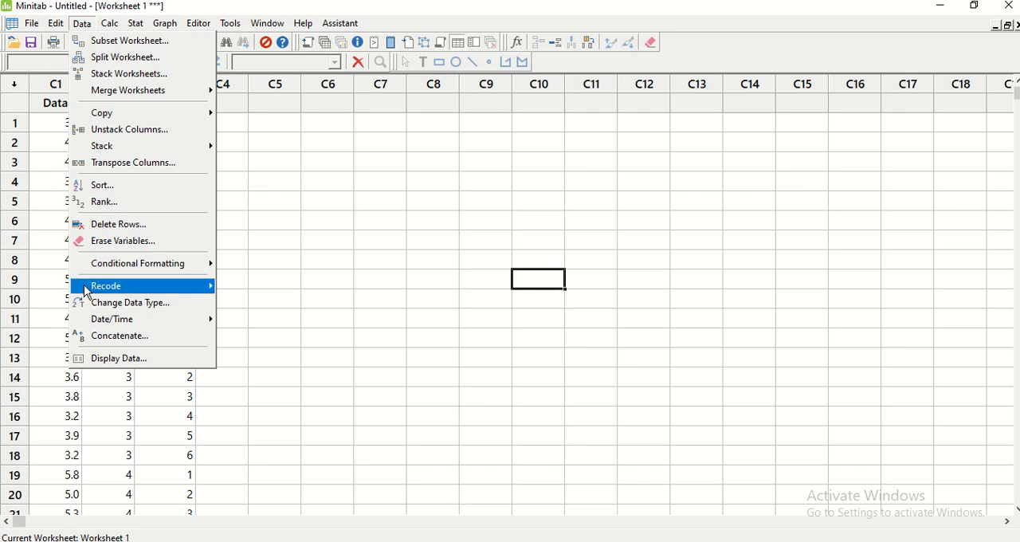
mouse_move(87, 291)
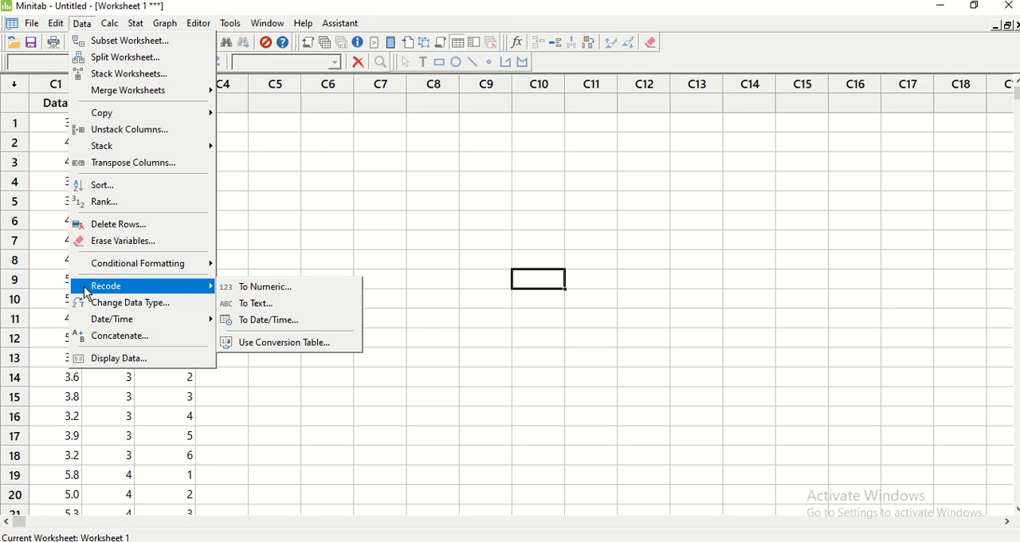
left_click(297, 306)
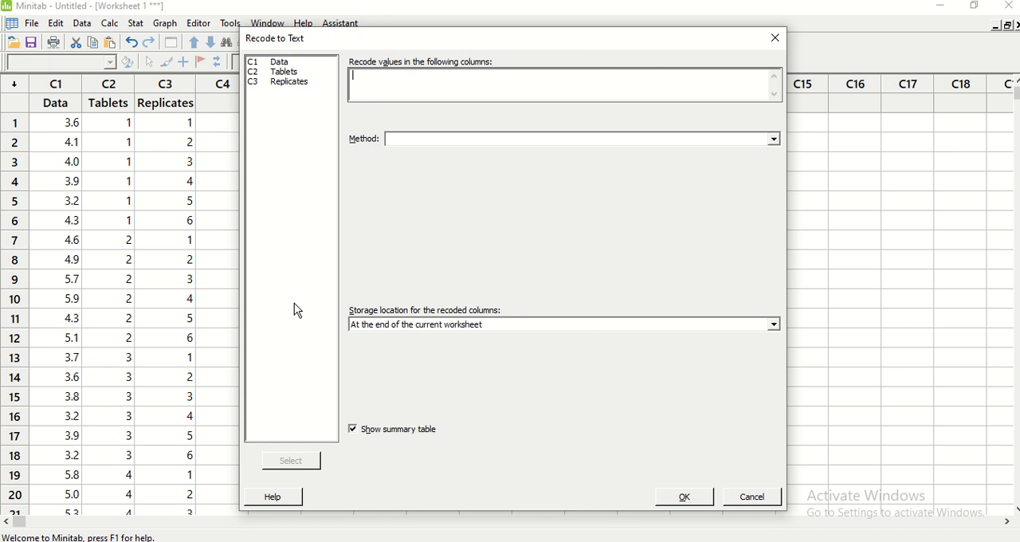
double_click(288, 73)
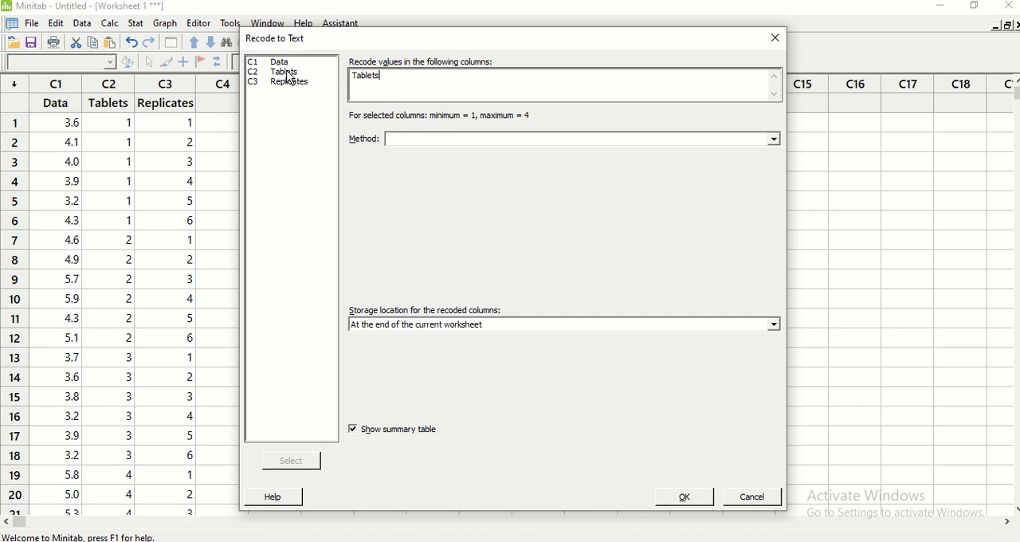
left_click(401, 143)
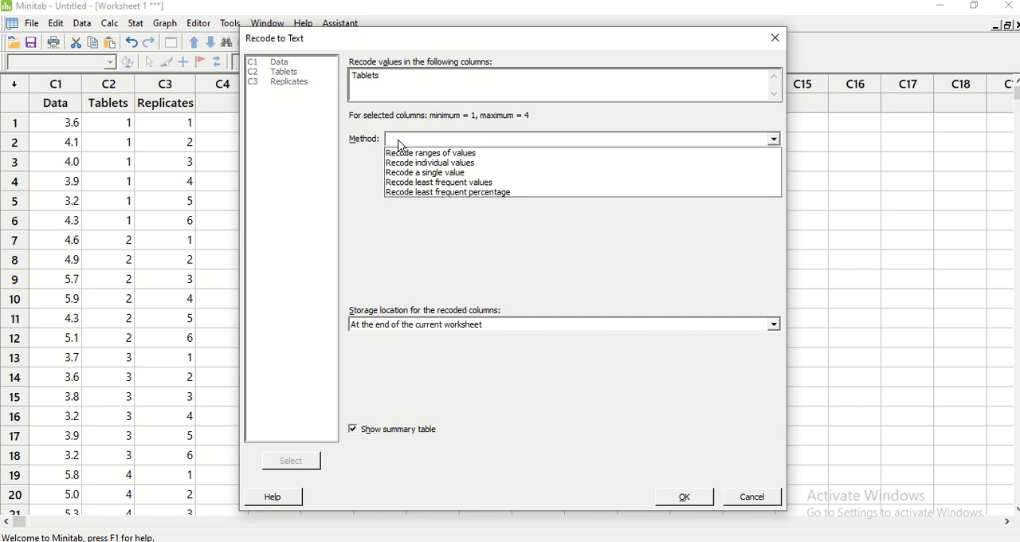
left_click(401, 163)
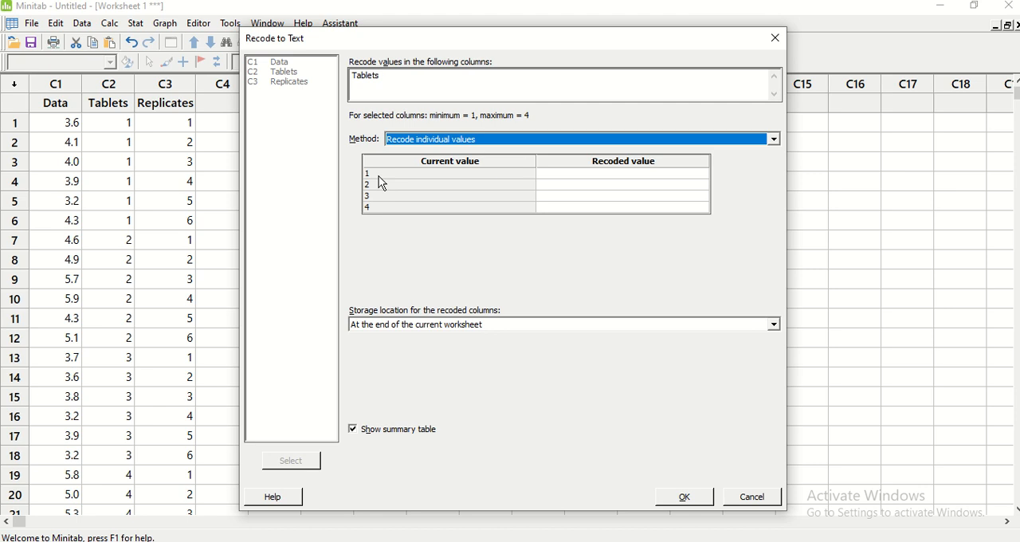
Set the recoded values for the tablet codes: 1 to A, 2 to B, 3 to C and 4 to D
key("Tab")
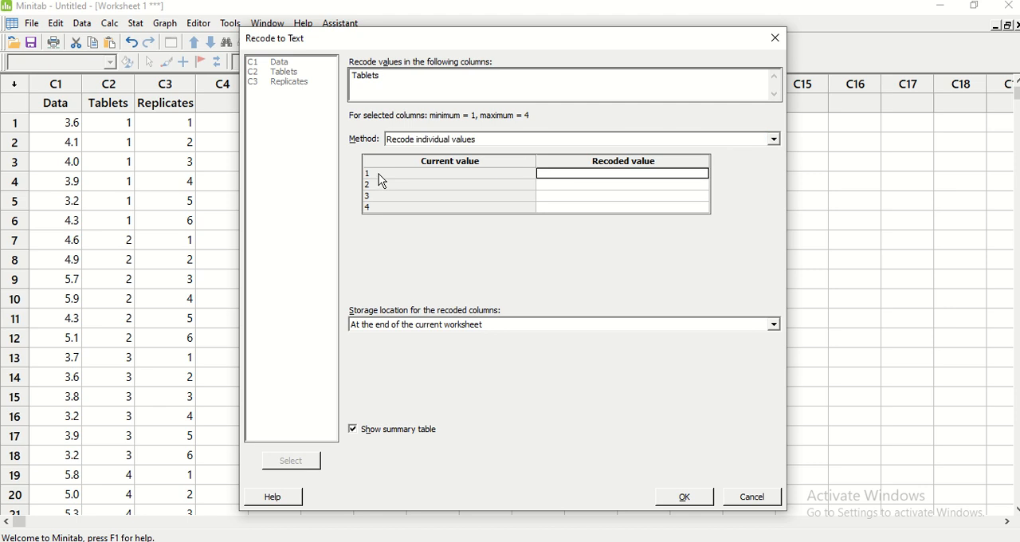
left_click(548, 174)
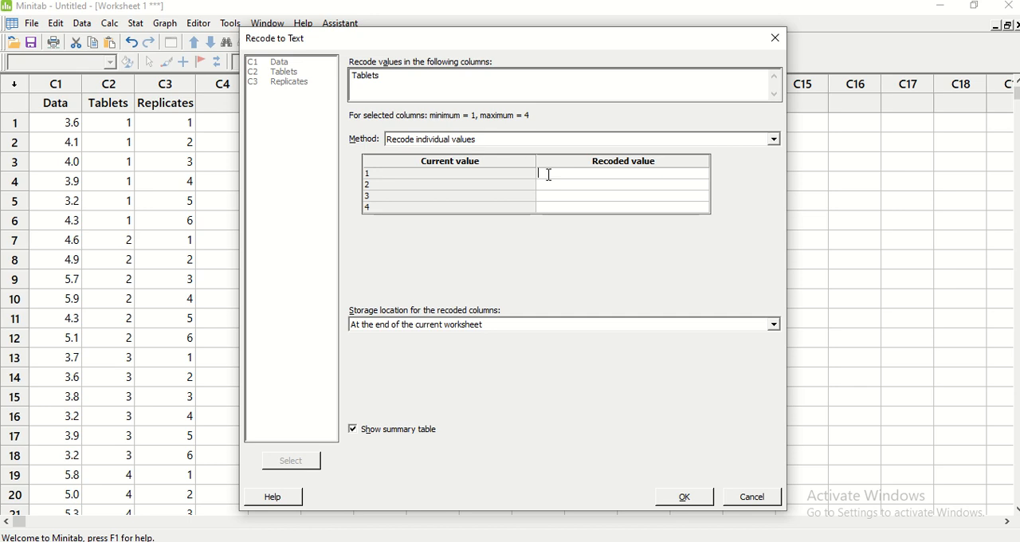
type("A")
key("Return")
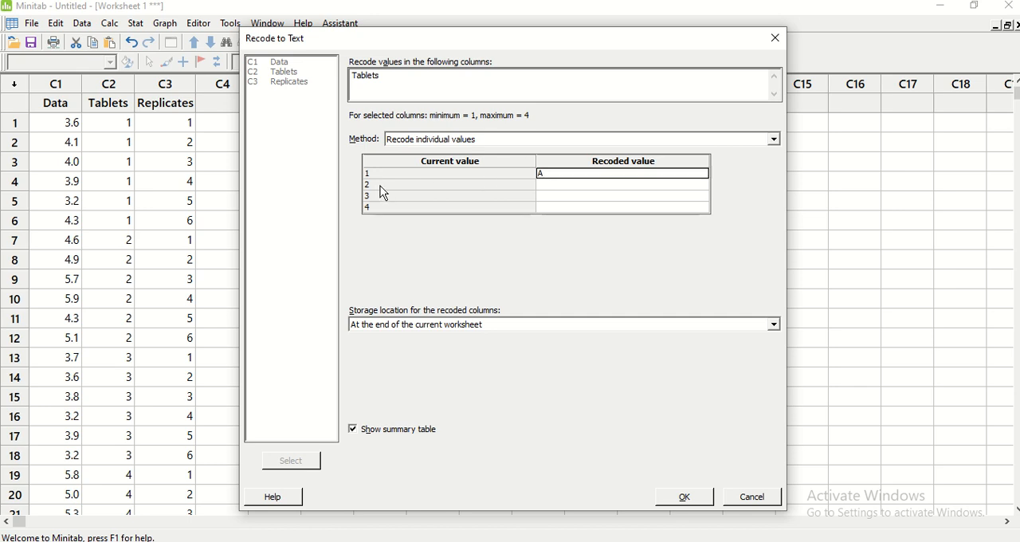
left_click(555, 186)
type("B")
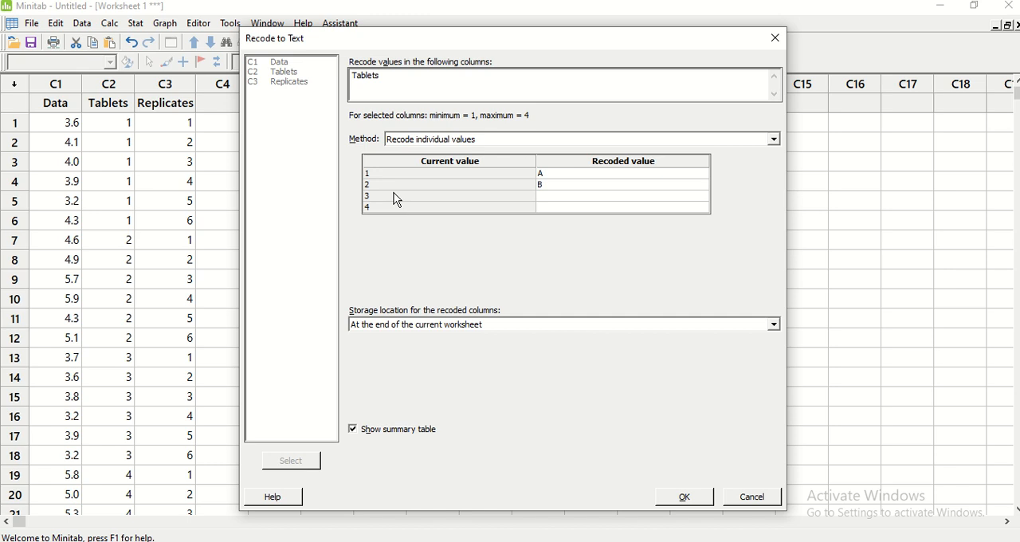
key("Return")
left_click(549, 196)
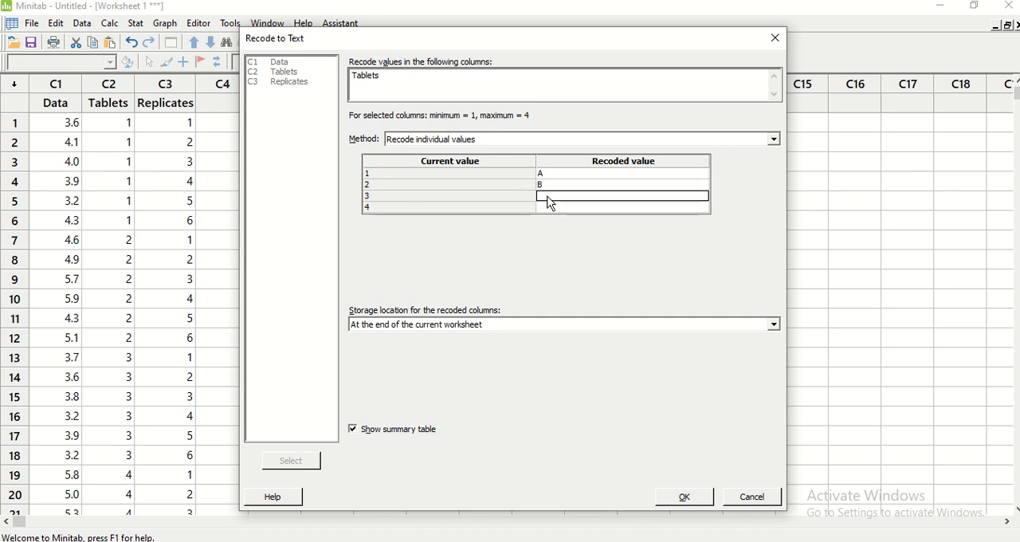
type("C")
key("Return")
left_click(563, 208)
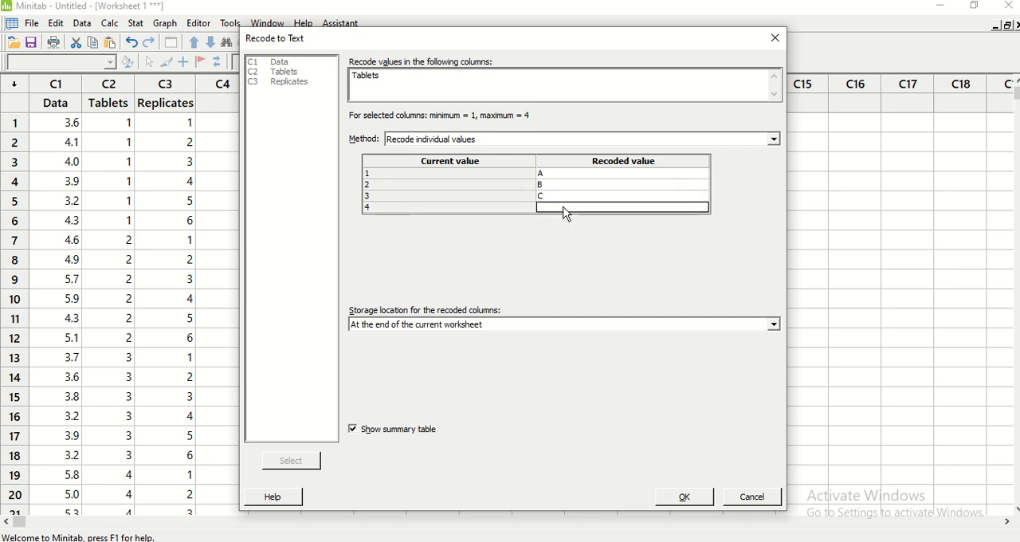
type("D")
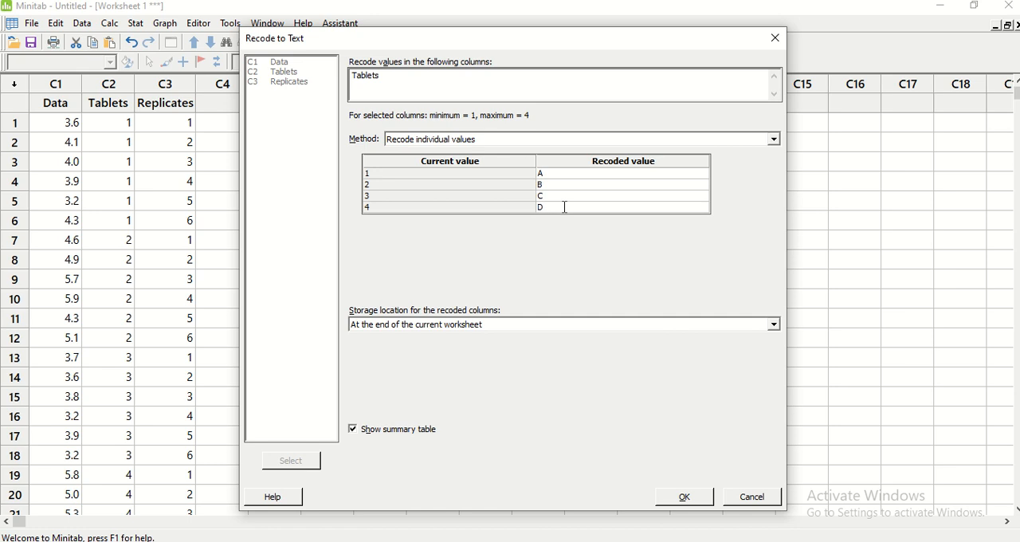
Store the recoded values in the original columns and run the recode
left_click(512, 326)
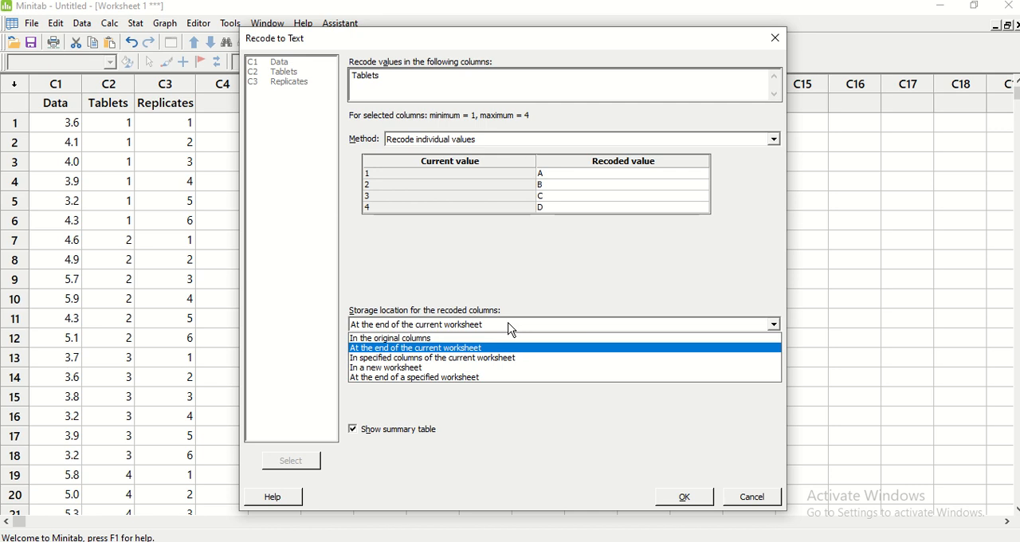
left_click(422, 337)
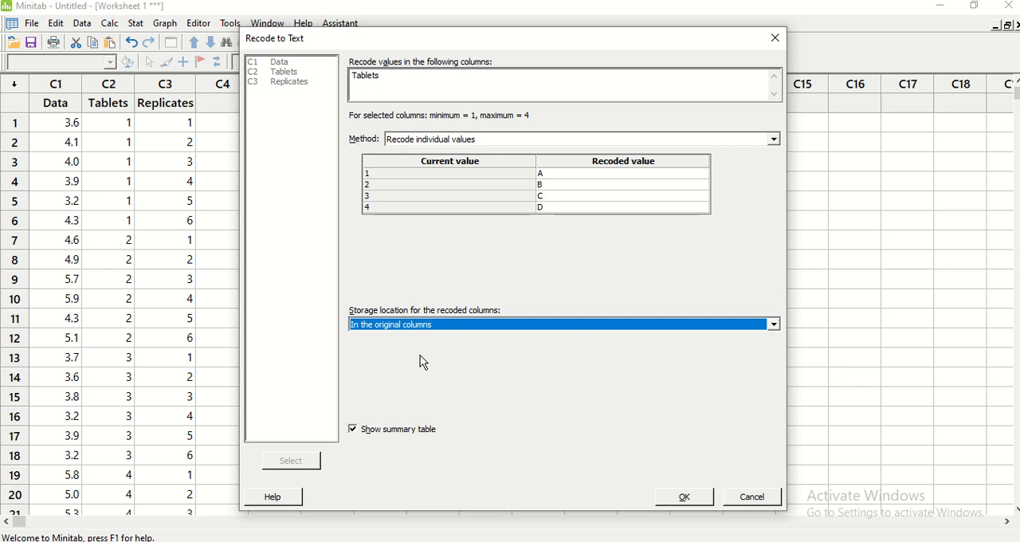
left_click(682, 496)
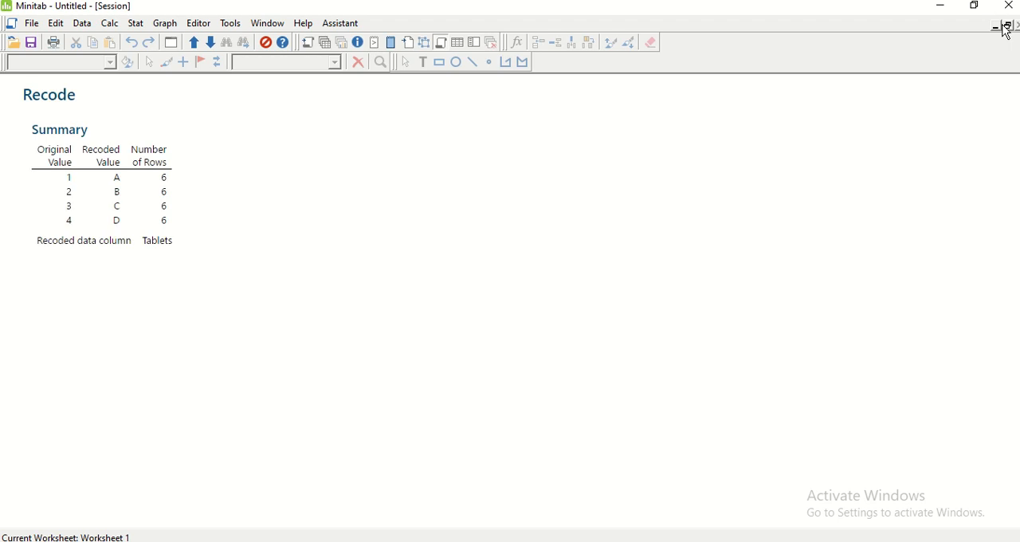
Return from the session output to Worksheet 1 and check the recoded Tablets column
left_click(268, 29)
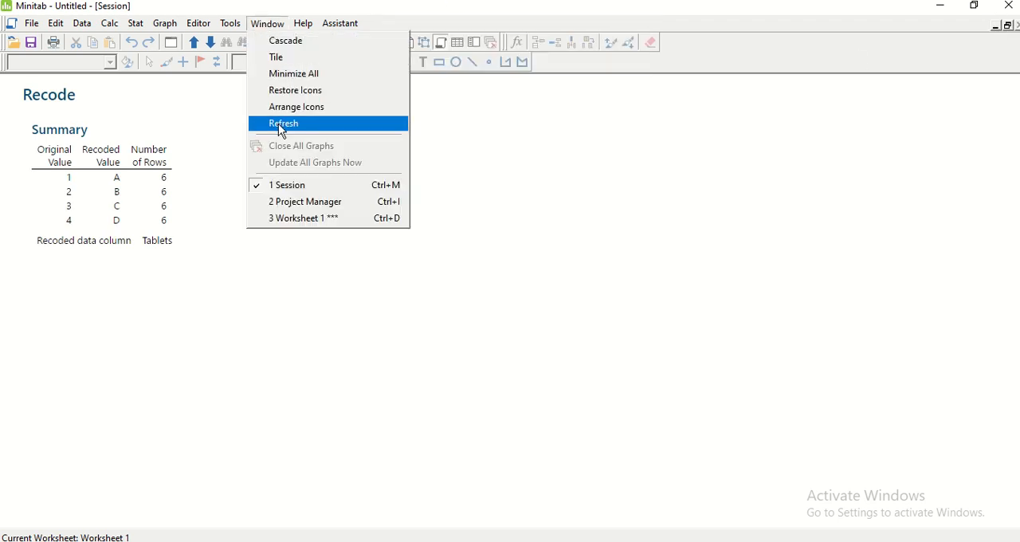
left_click(293, 217)
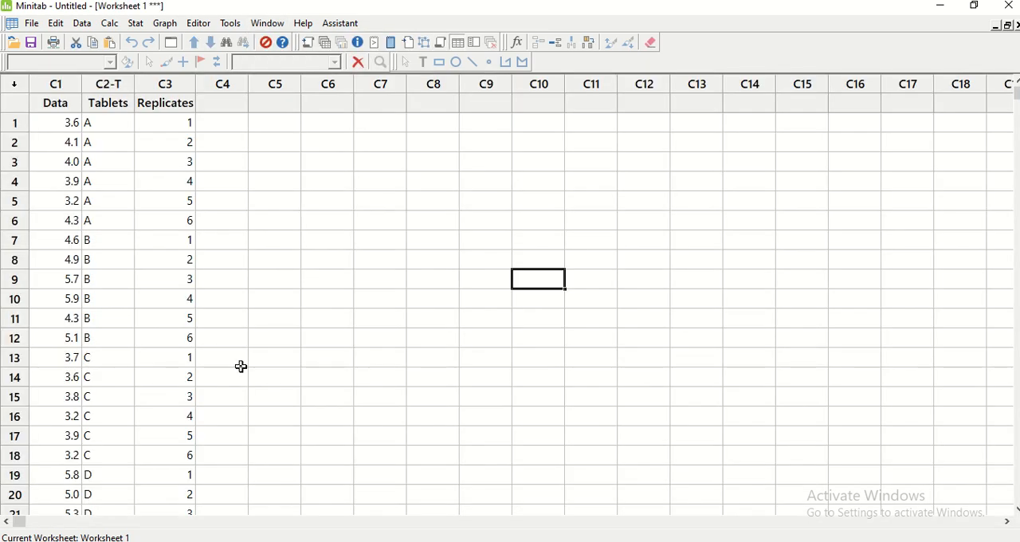
left_click(110, 125)
left_click_drag(110, 125, 358, 298)
left_click(347, 286)
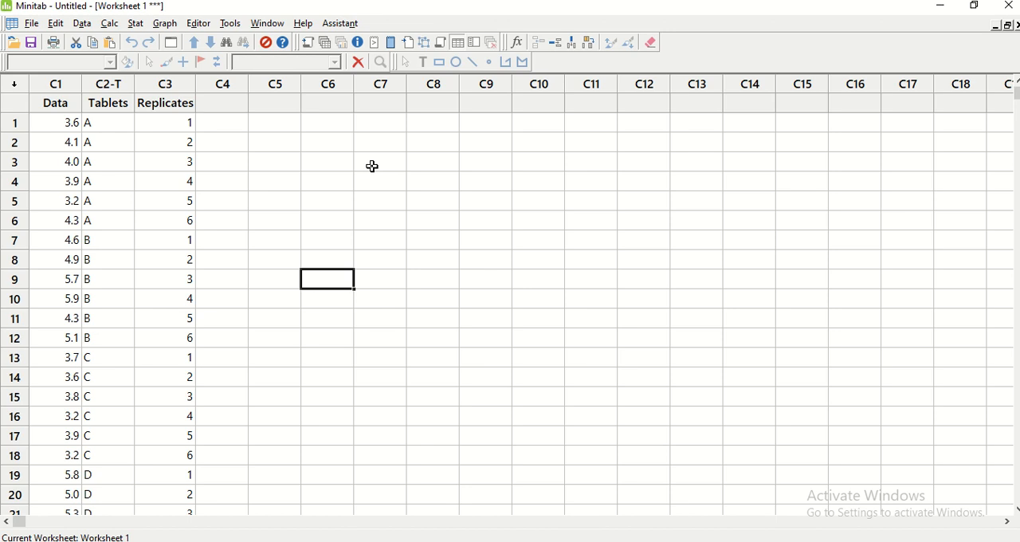
Switch to the 3--Basic Designs.pptx presentation in PowerPoint, maximize it and review slides 19 and 20 on ANOVA and the tablets example
key("alt+Tab")
scroll(768, 247, "up", 1)
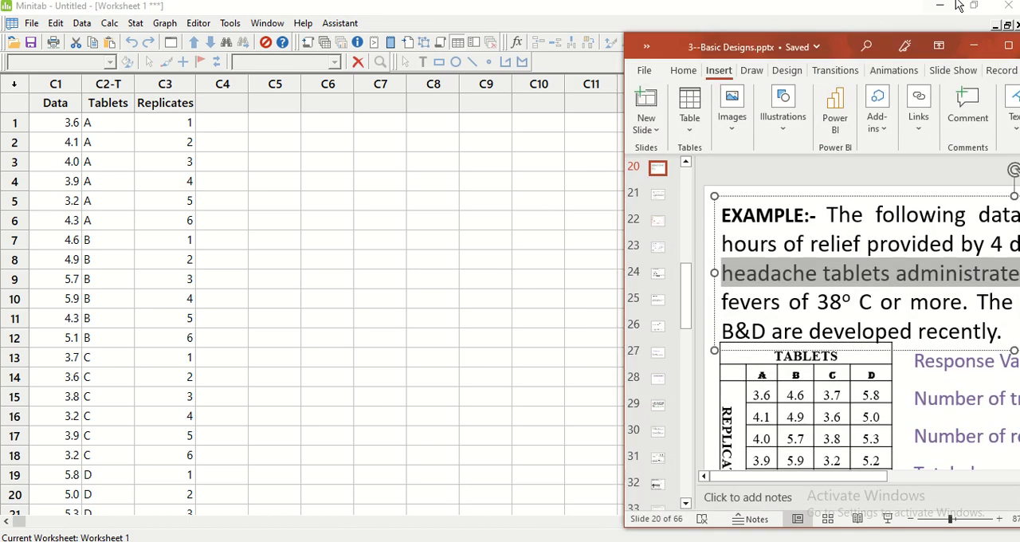
left_click(1008, 45)
scroll(381, 271, "up", 3)
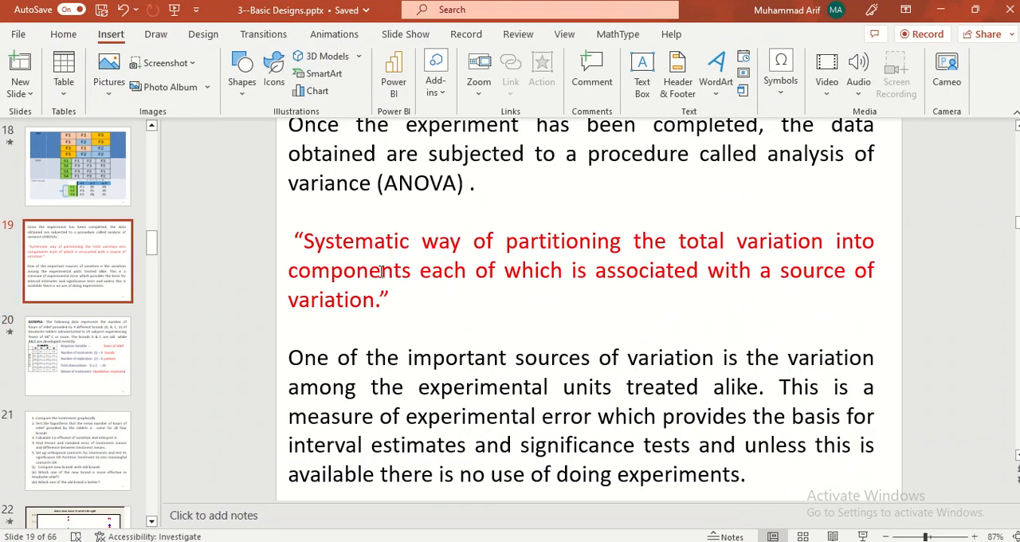
scroll(373, 301, "down", 3)
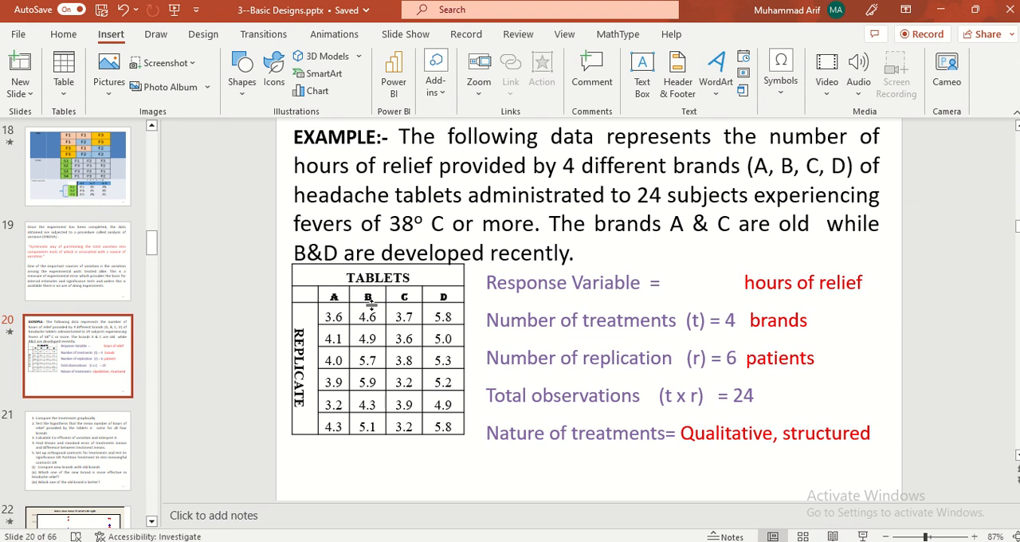
scroll(371, 303, "up", 1)
scroll(370, 303, "up", 4)
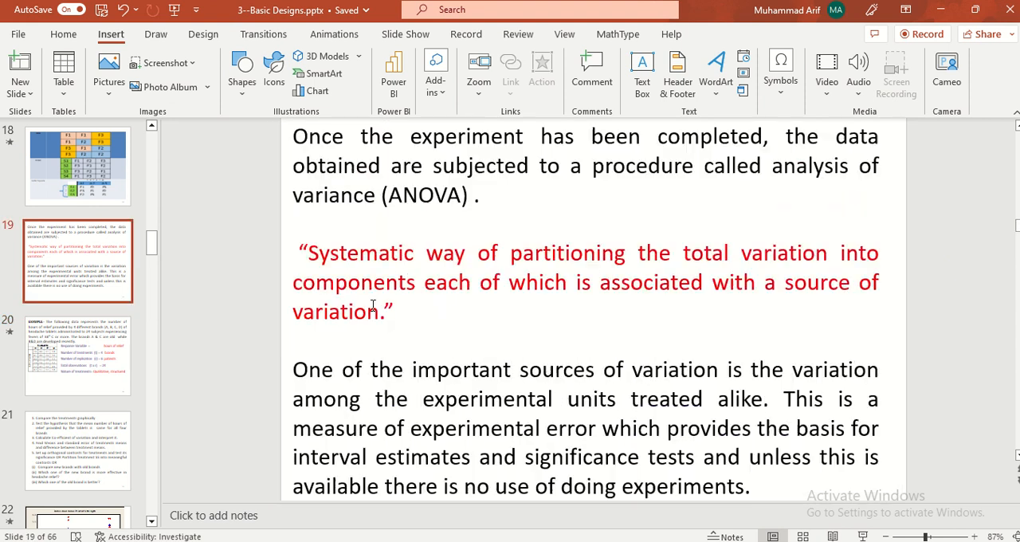
Review the tablets example on slide 20 and the individual value plot of Strength on slide 22
scroll(371, 304, "down", 5)
scroll(369, 303, "down", 2)
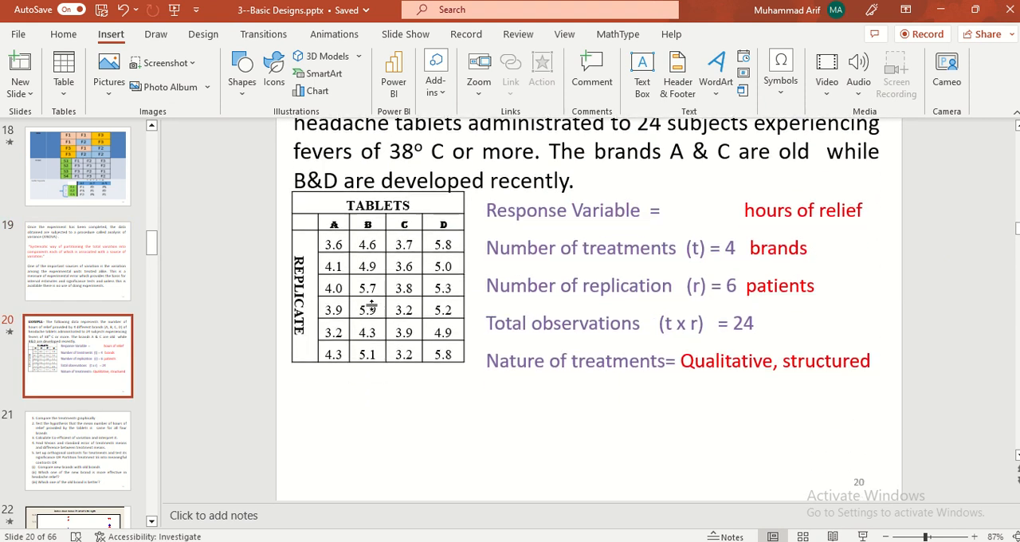
left_click(76, 525)
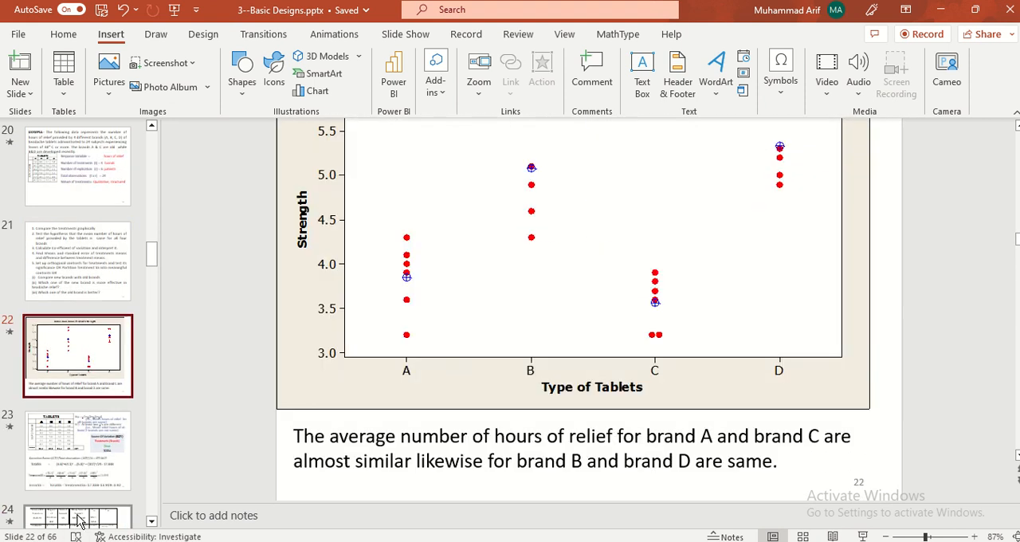
scroll(531, 478, "up", 3)
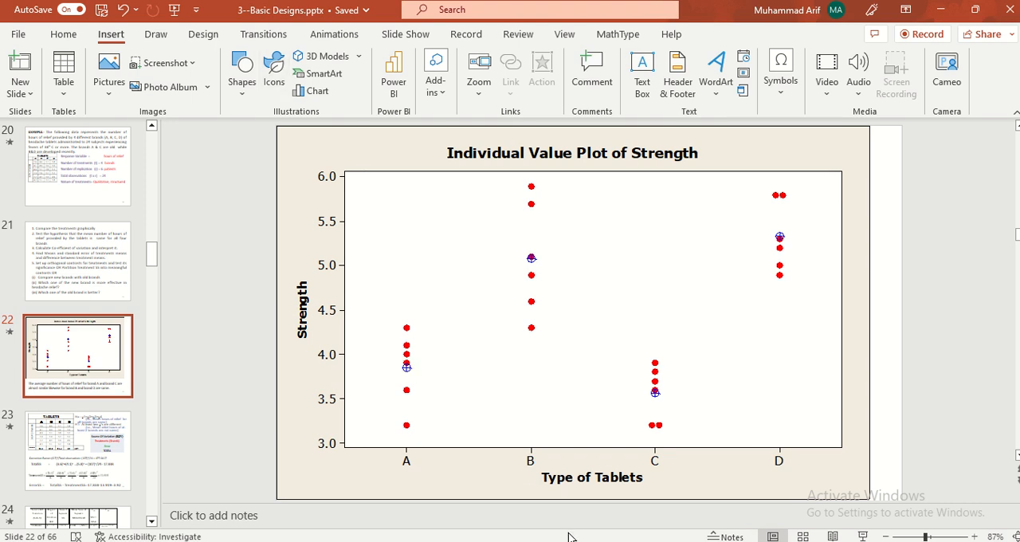
Switch back to Minitab, rename the Data column C1 to Strength and widen it to fit the name
key("alt+Tab")
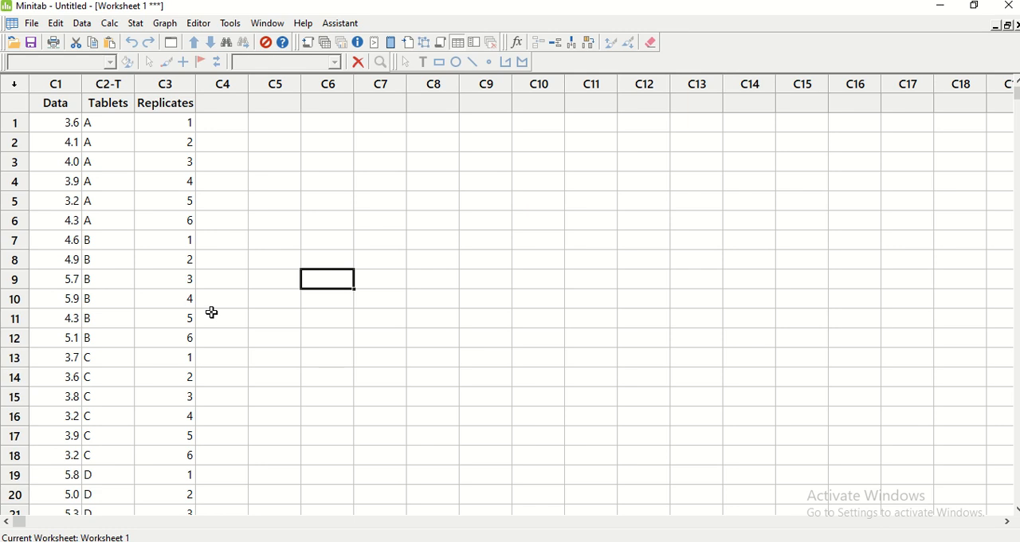
left_click(53, 104)
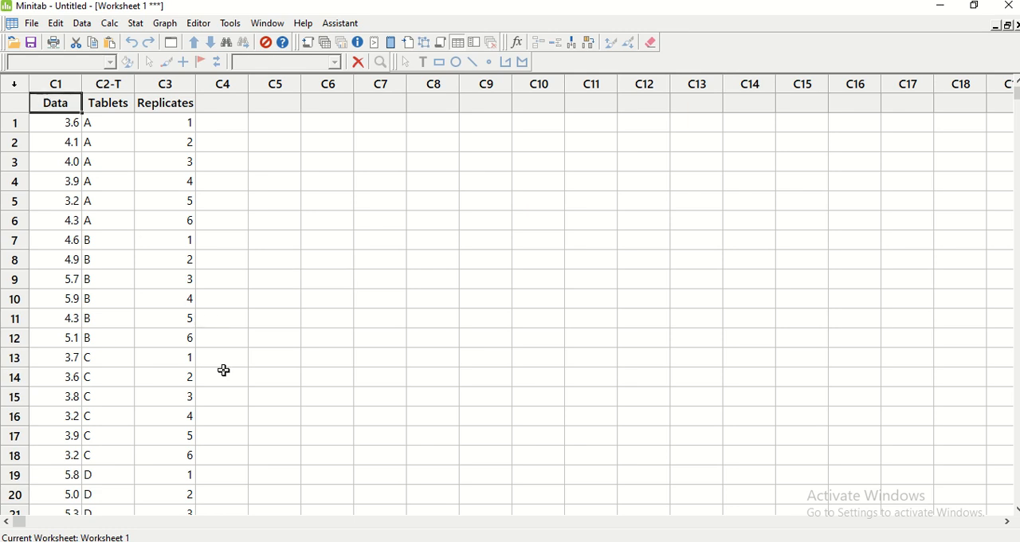
type("sTRENGTH")
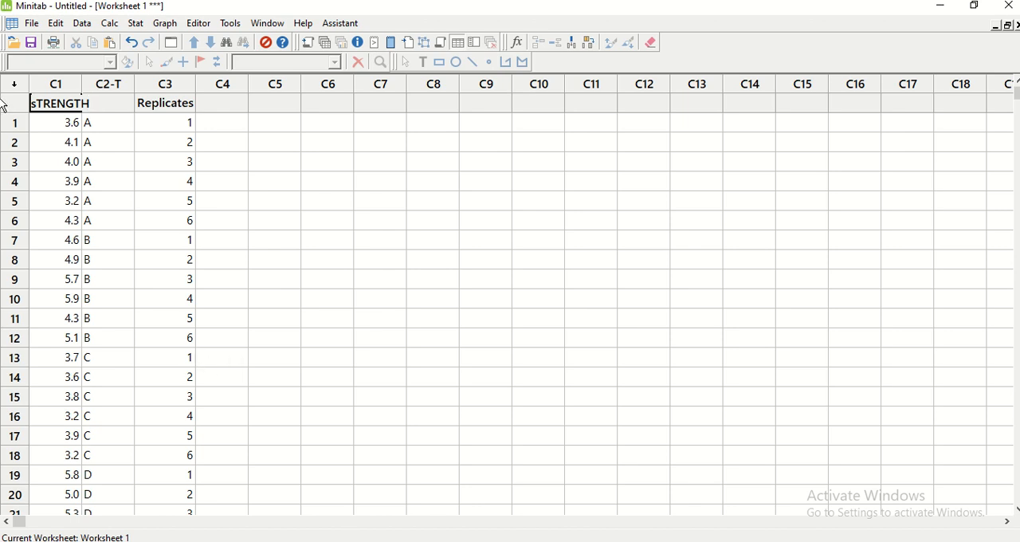
left_click(39, 105)
key("BackSpace")
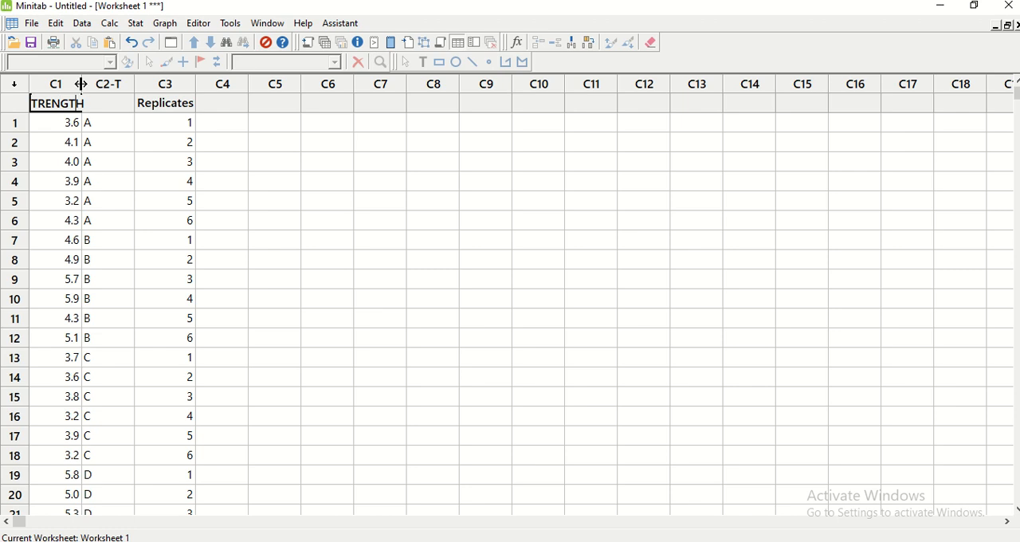
left_click_drag(82, 84, 125, 85)
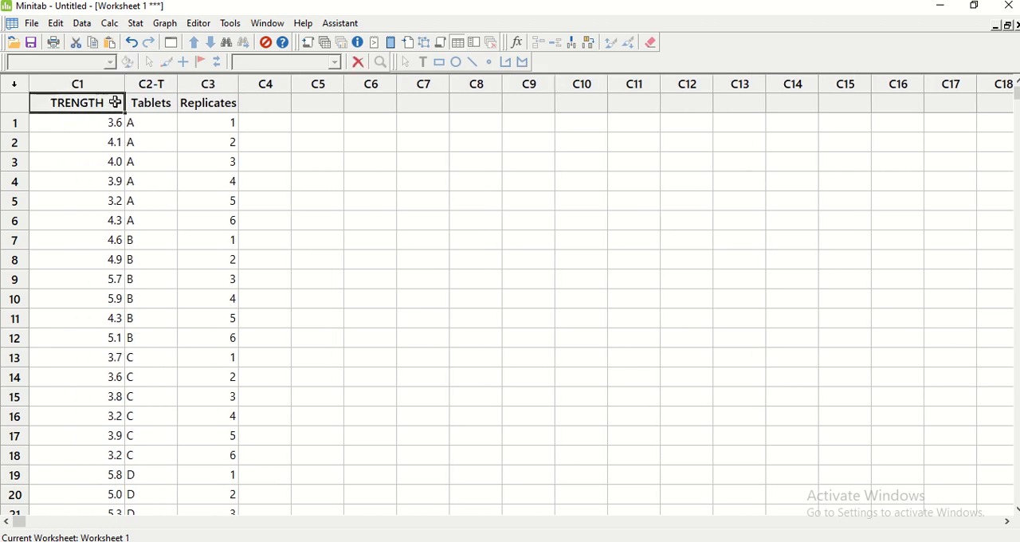
type("sS")
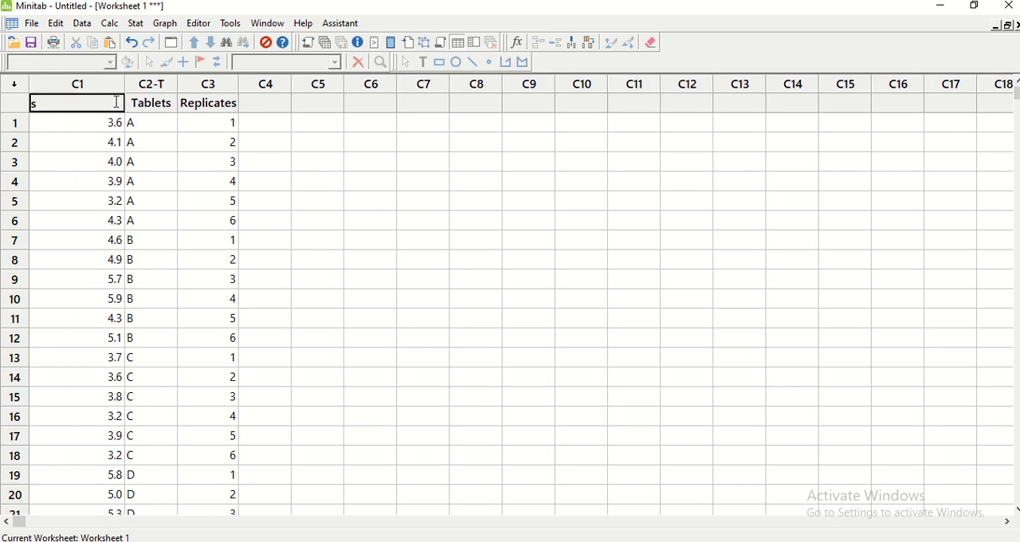
key("BackSpace")
key("BackSpace")
type("Strength")
left_click(338, 220)
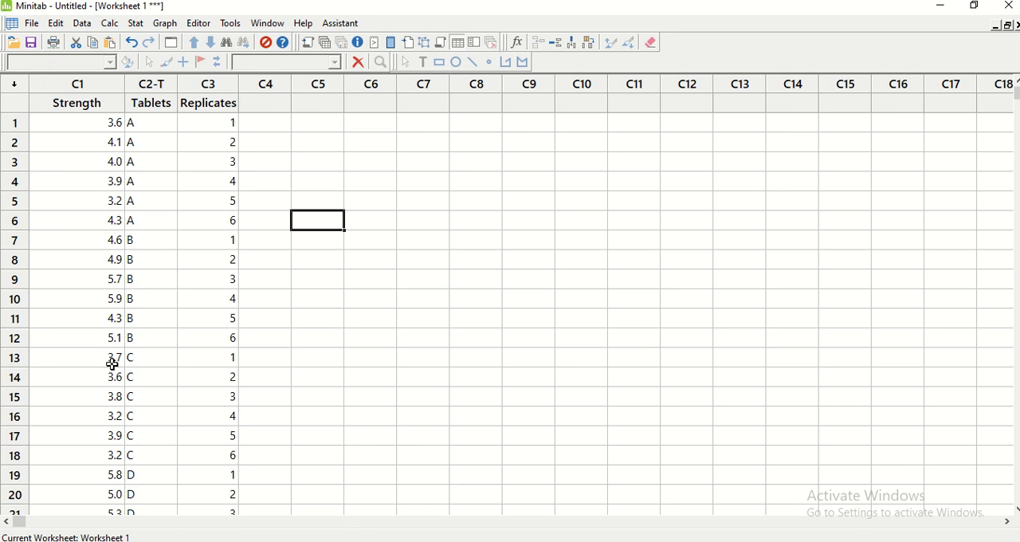
Create an individual value plot for one Y with groups, graphing Strength with Tablets as the categorical grouping variable
left_click(168, 25)
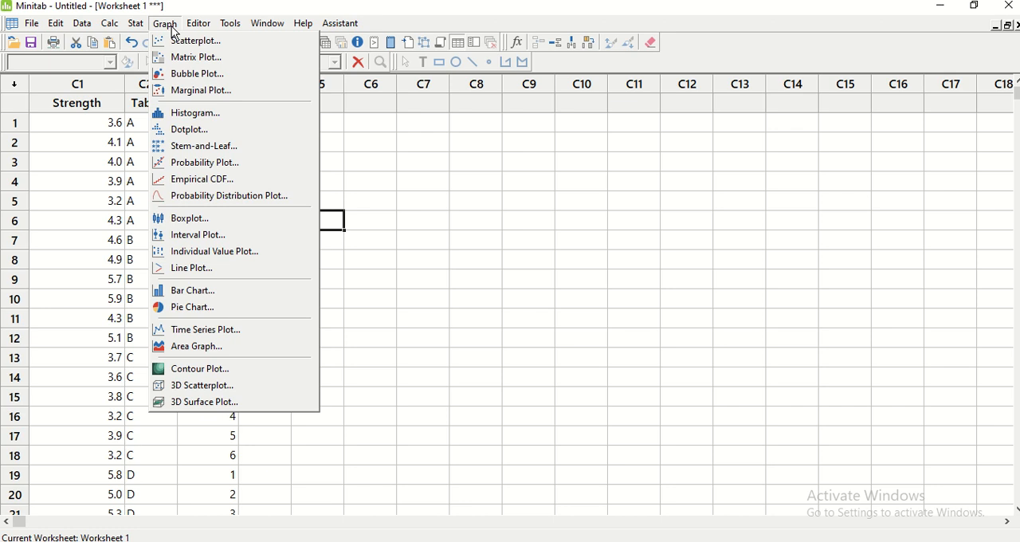
left_click(268, 260)
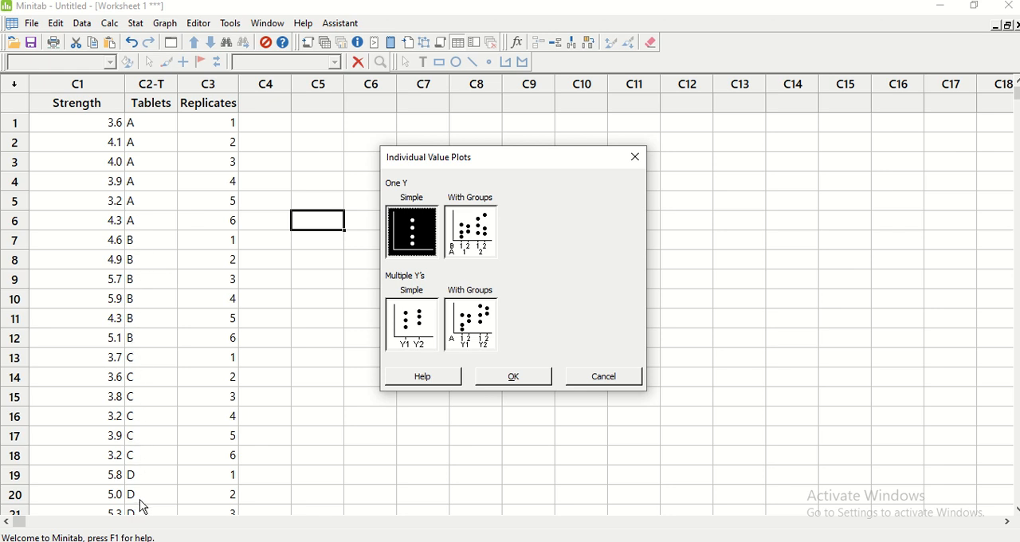
left_click(469, 244)
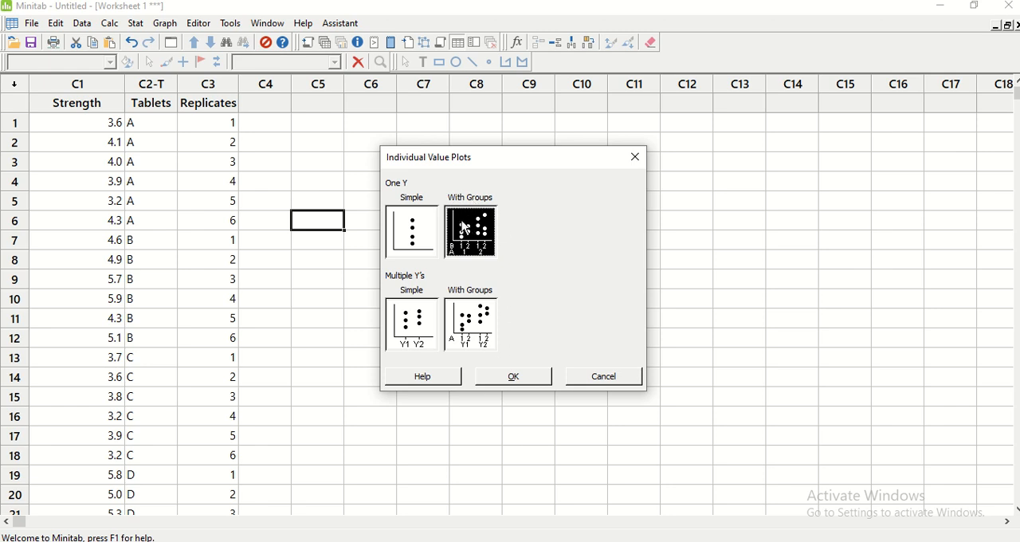
left_click(516, 381)
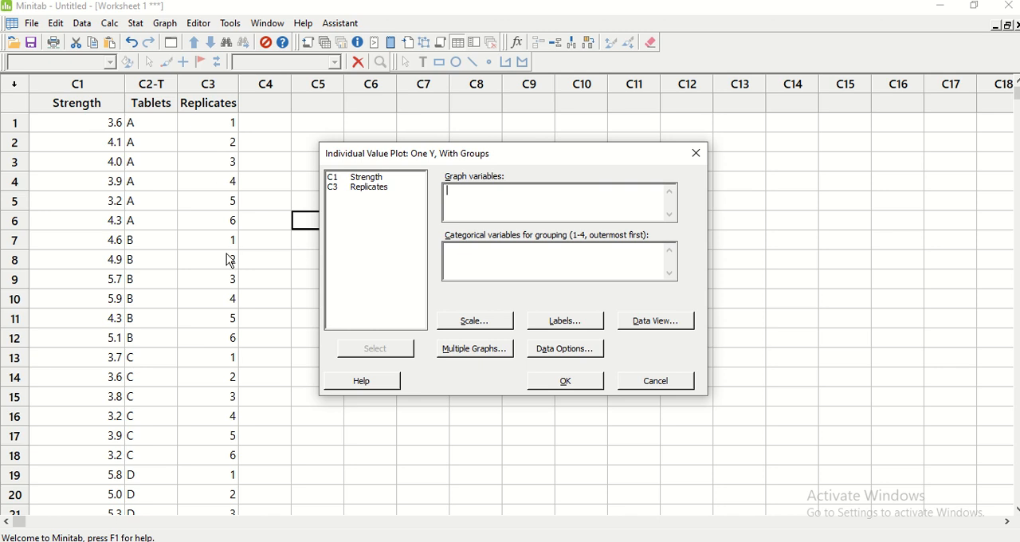
left_click(371, 177)
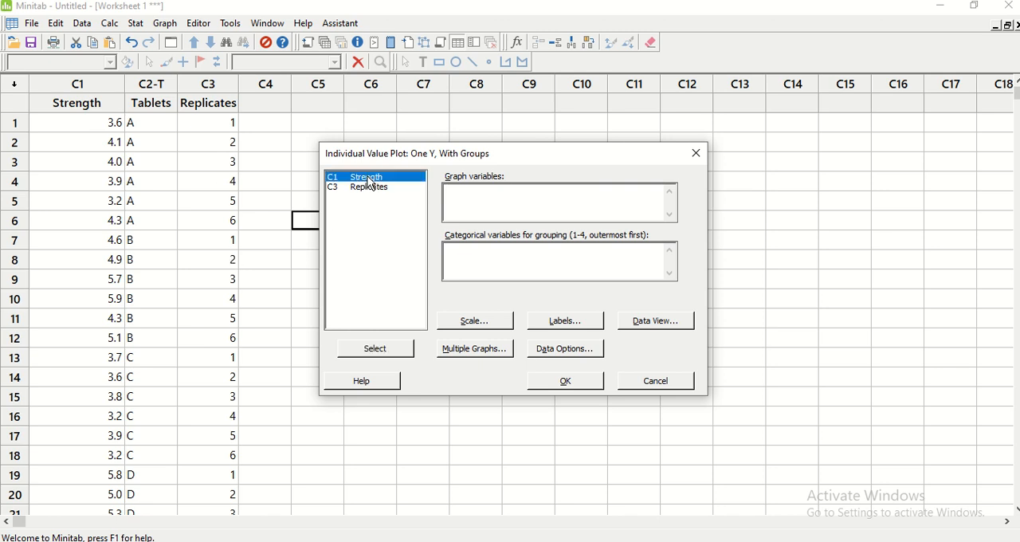
left_click(371, 350)
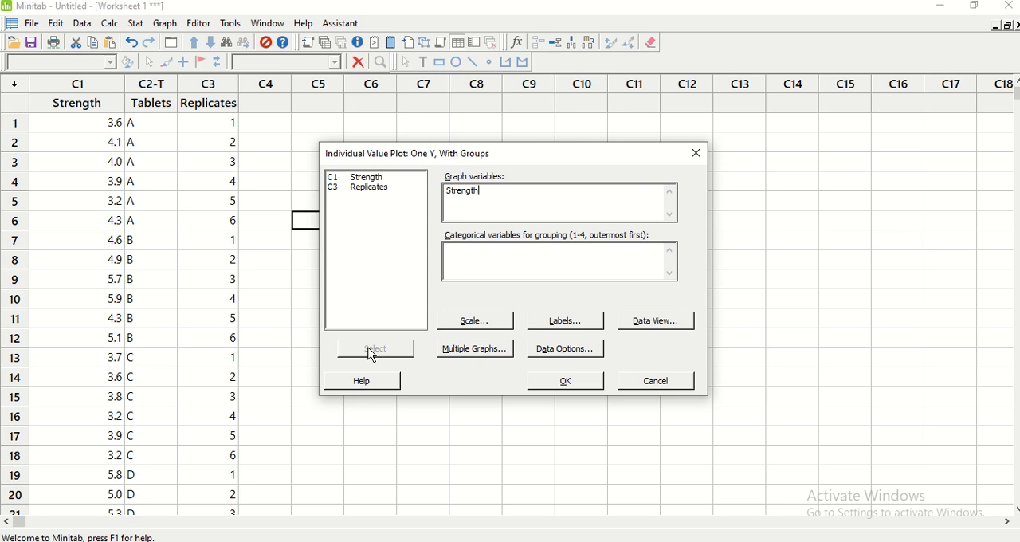
left_click(542, 260)
left_click(358, 191)
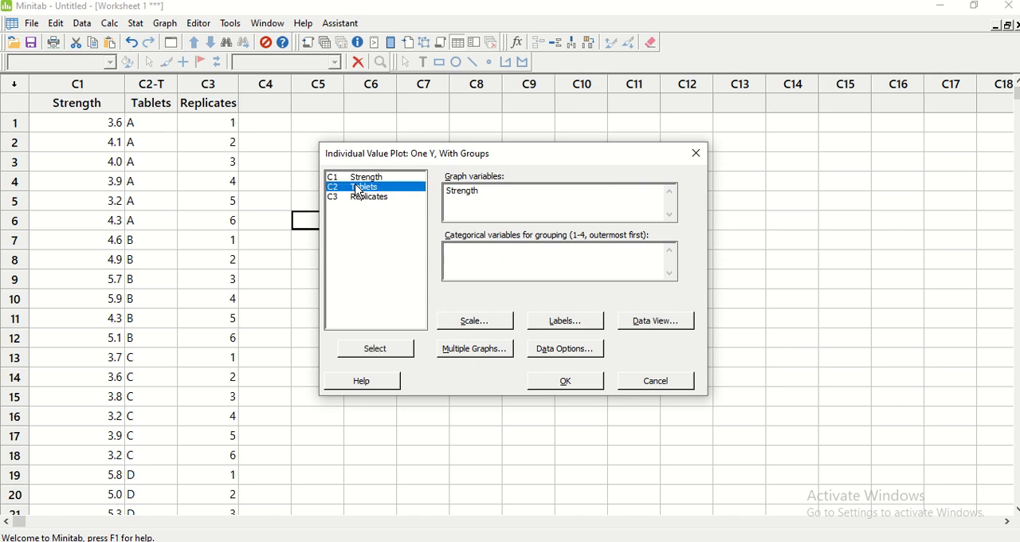
left_click(406, 351)
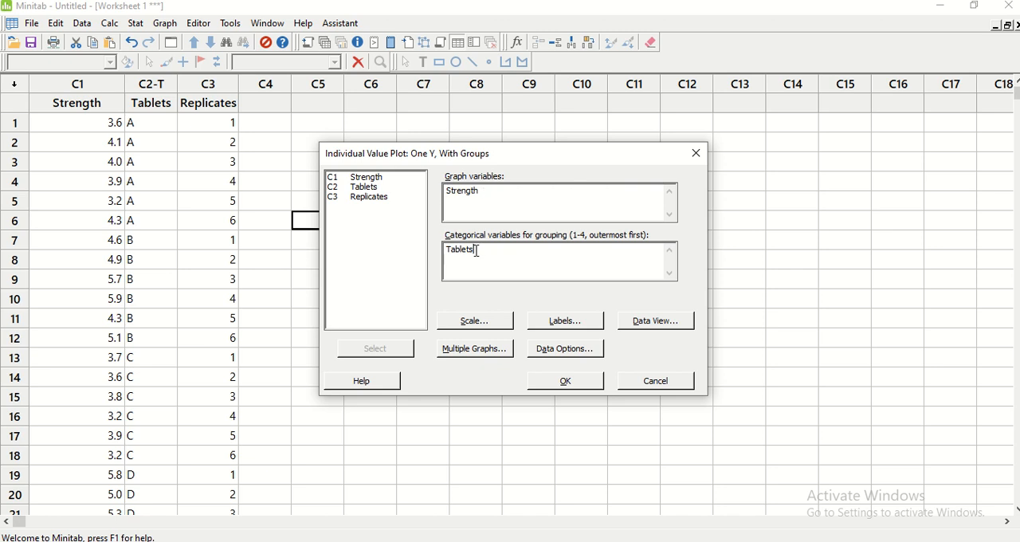
left_click(565, 383)
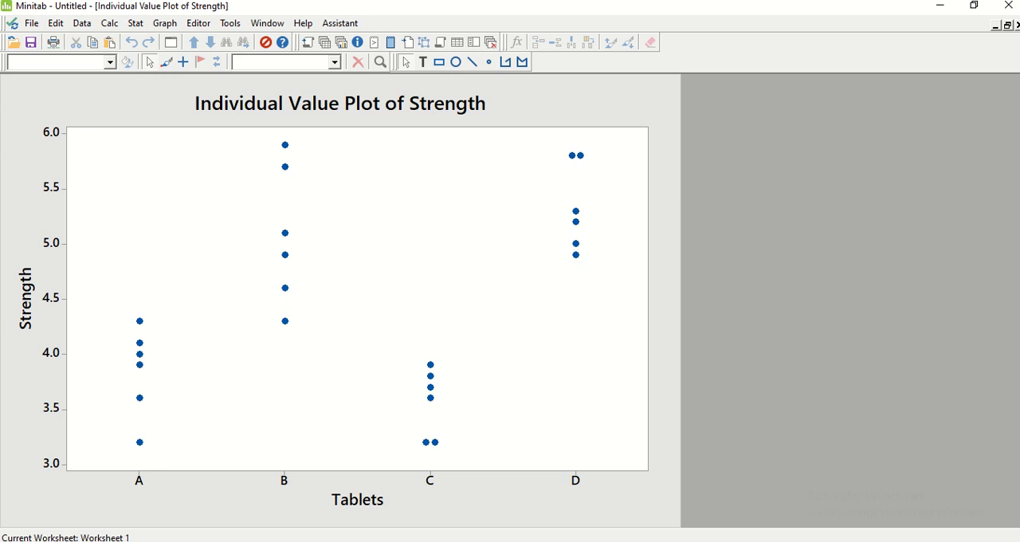
Close the individual value plot without saving it and show the session and worksheet windows together
left_click(1017, 27)
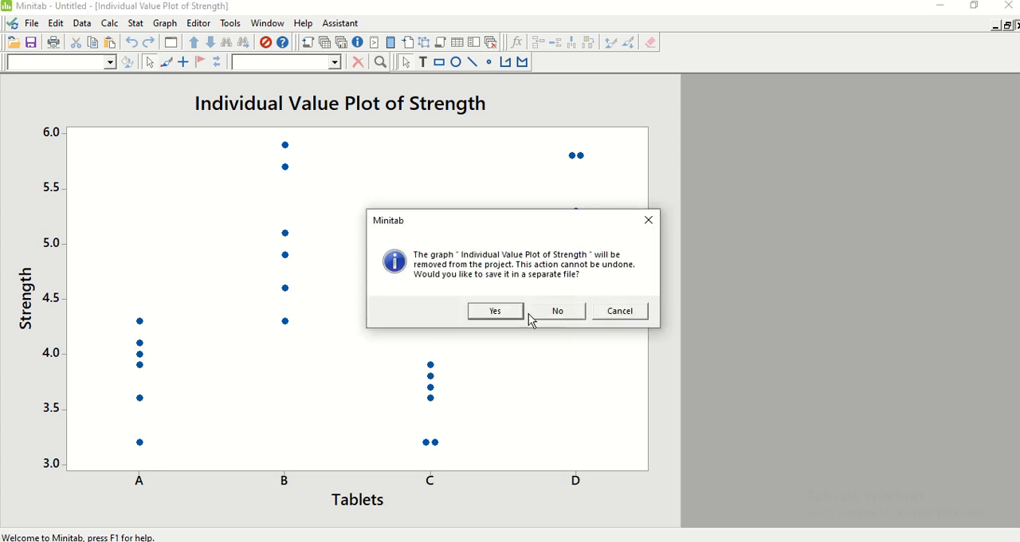
left_click(557, 312)
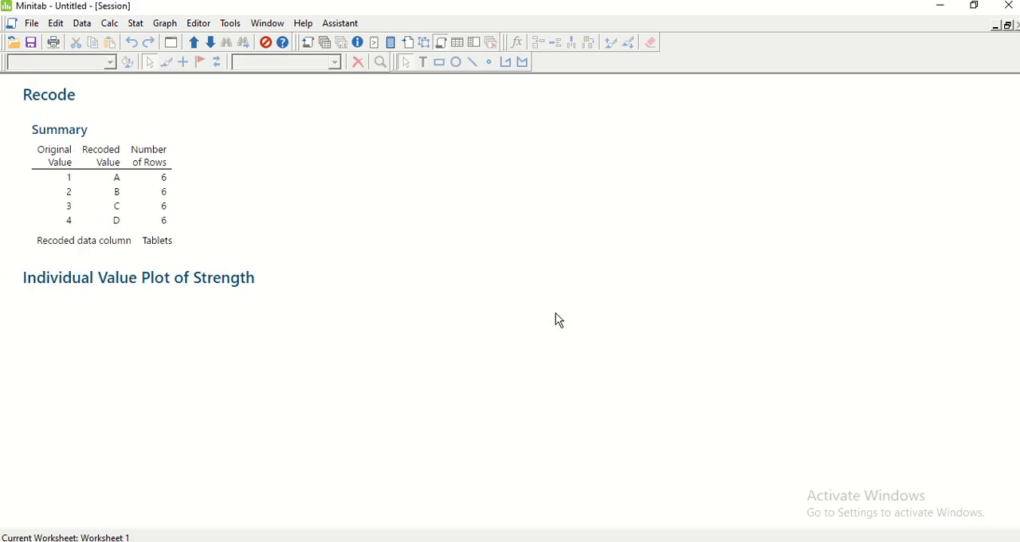
left_click(1007, 26)
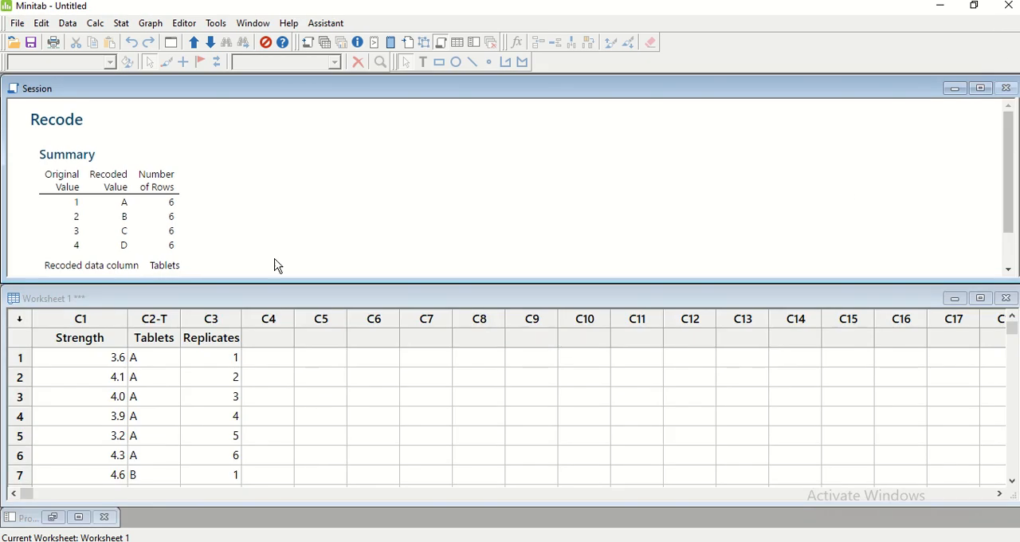
Set up the One Y, With Groups individual value plot of Strength by Tablets again and look through its scale options without changing them
left_click(151, 24)
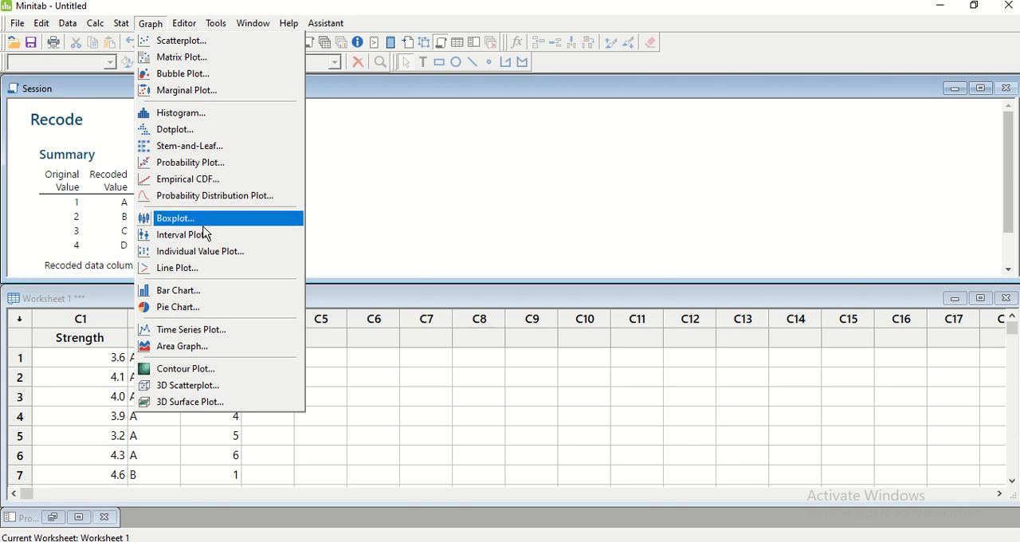
left_click(212, 251)
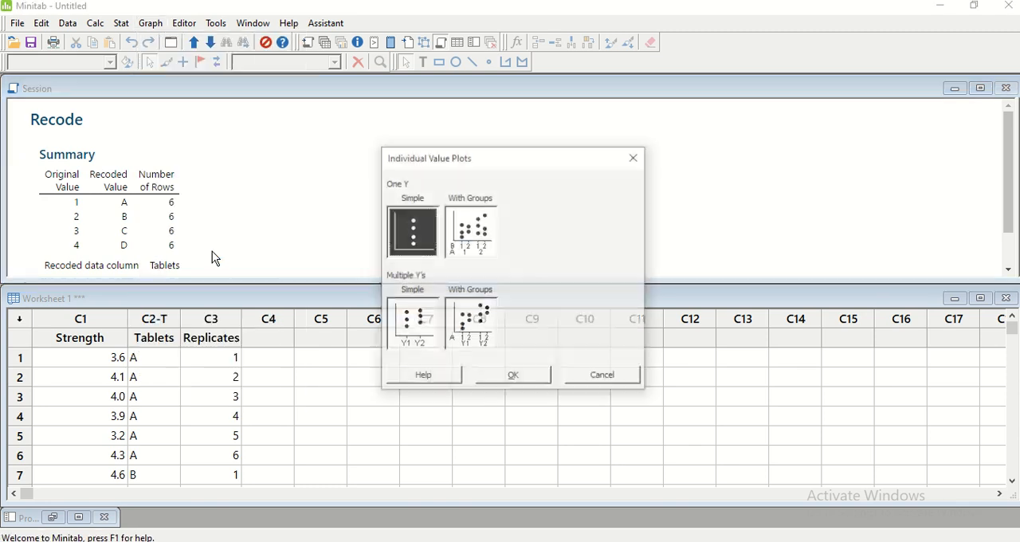
left_click(477, 243)
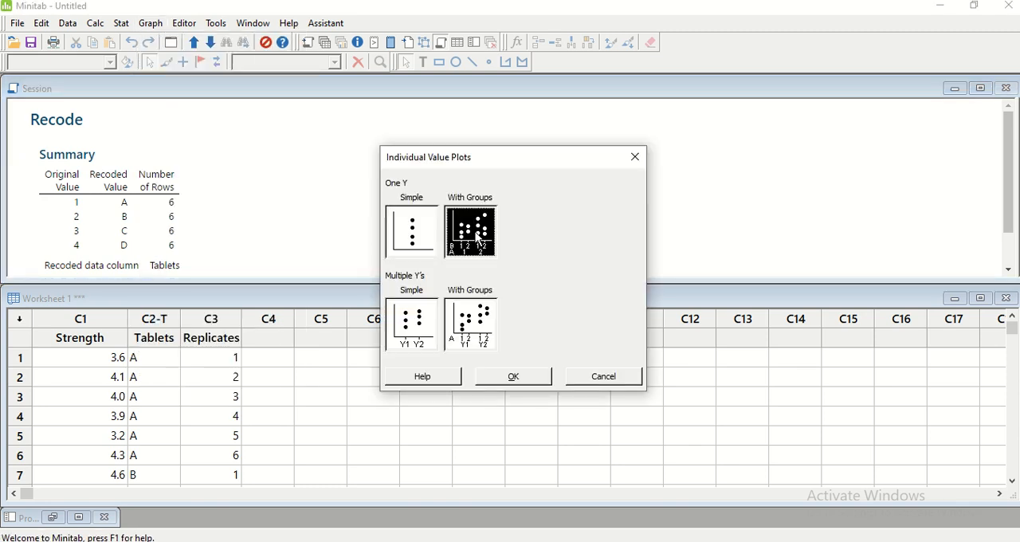
left_click(513, 380)
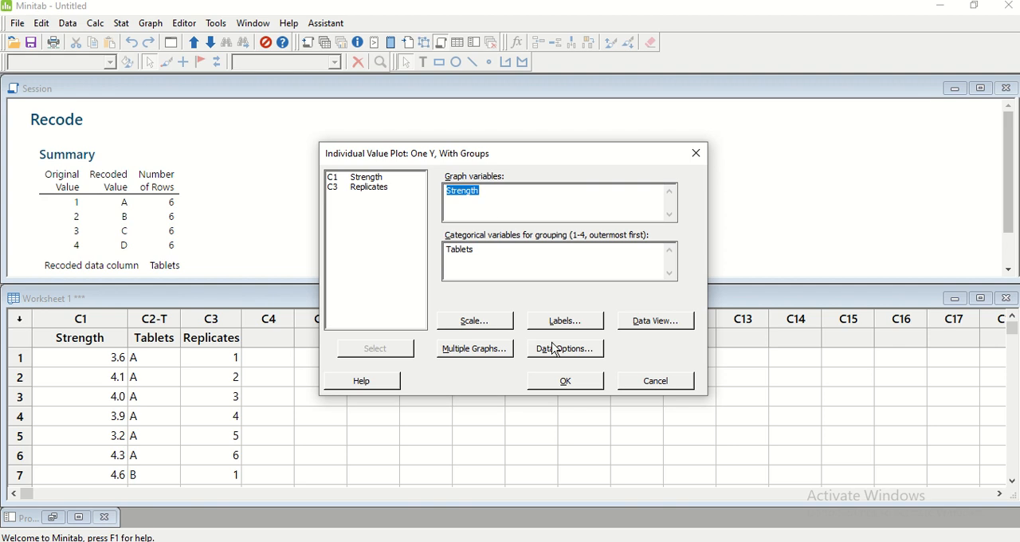
left_click(499, 327)
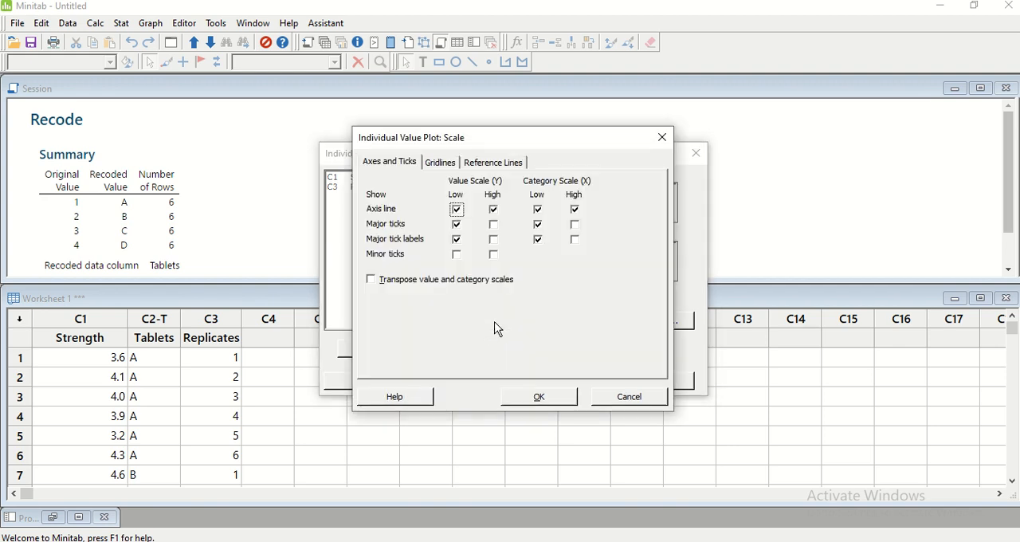
left_click(613, 397)
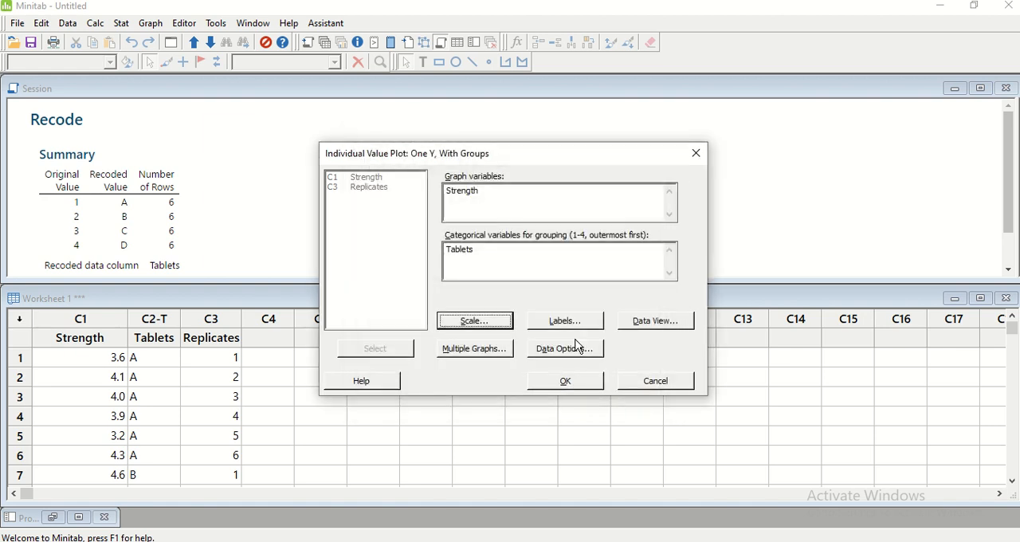
Title the plot "Strength vs Tablets" and keep its data labels set to None
left_click(569, 322)
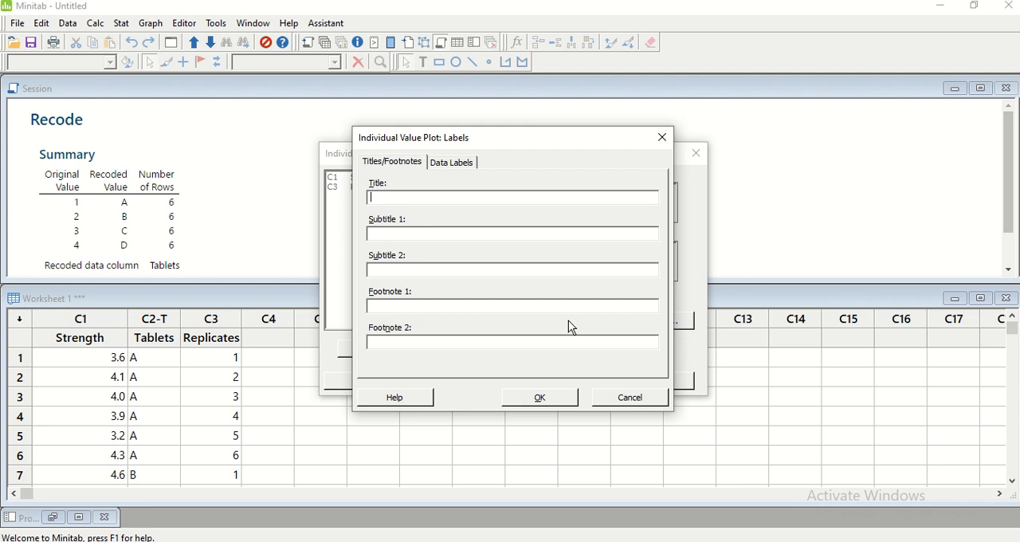
type("Str")
key("BackSpace")
key("BackSpace")
type("Strength vs Tablets")
left_click(446, 164)
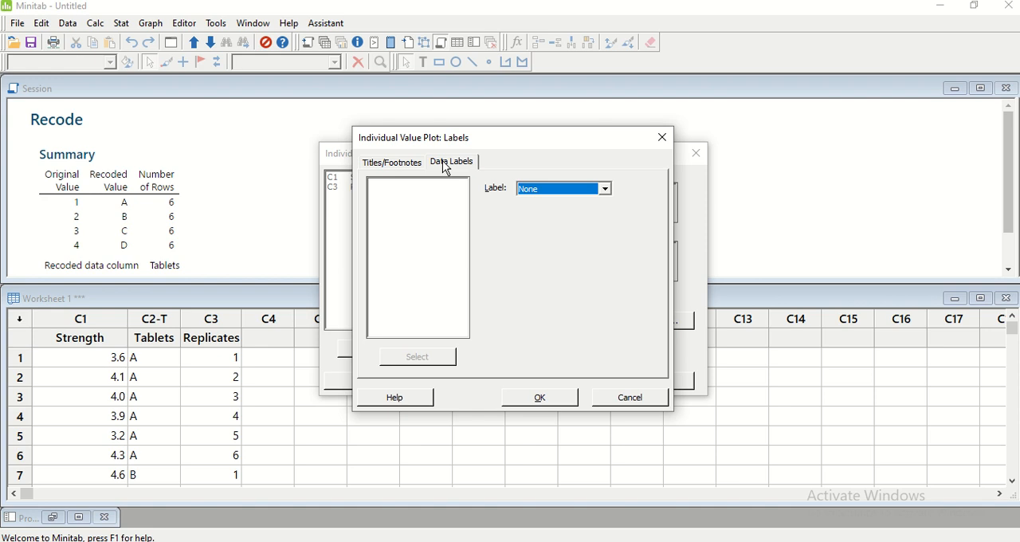
left_click(606, 188)
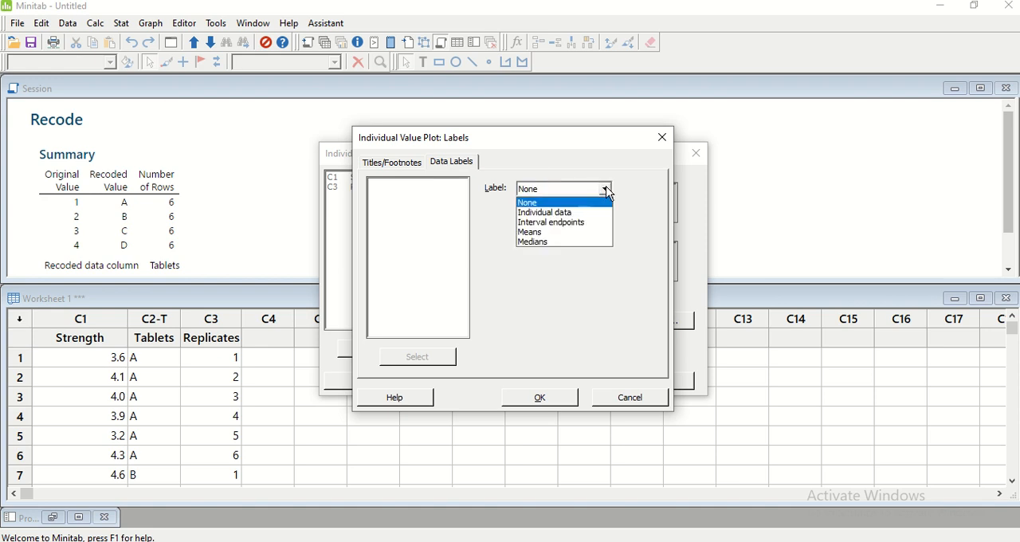
left_click(607, 191)
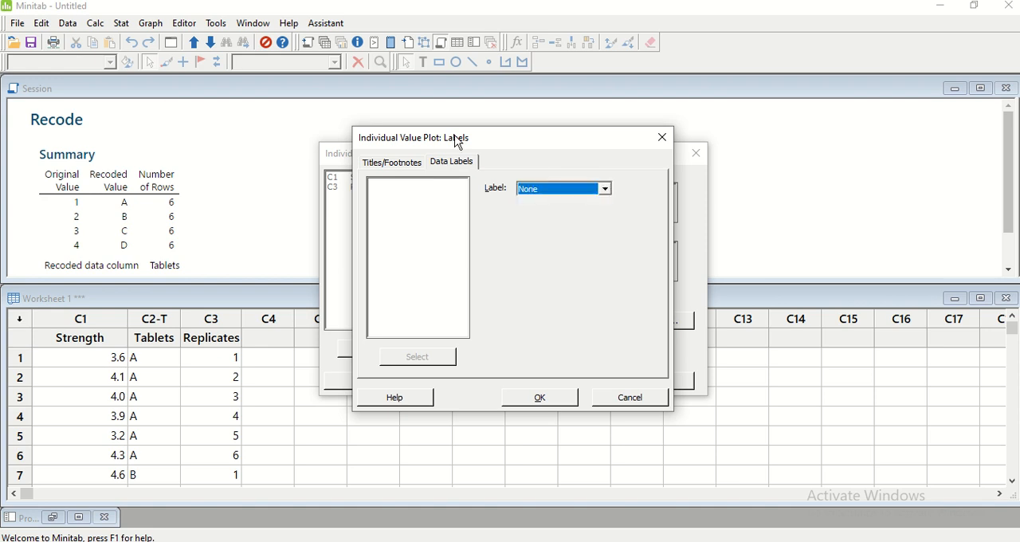
left_click(544, 397)
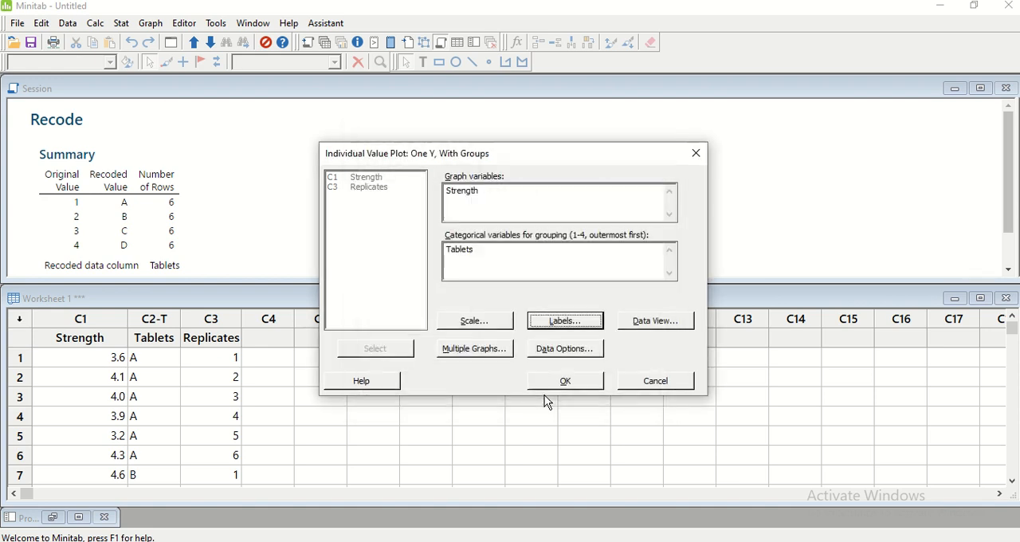
Add mean symbols and a mean connect line to the plot's individual symbols and create the graph
left_click(626, 327)
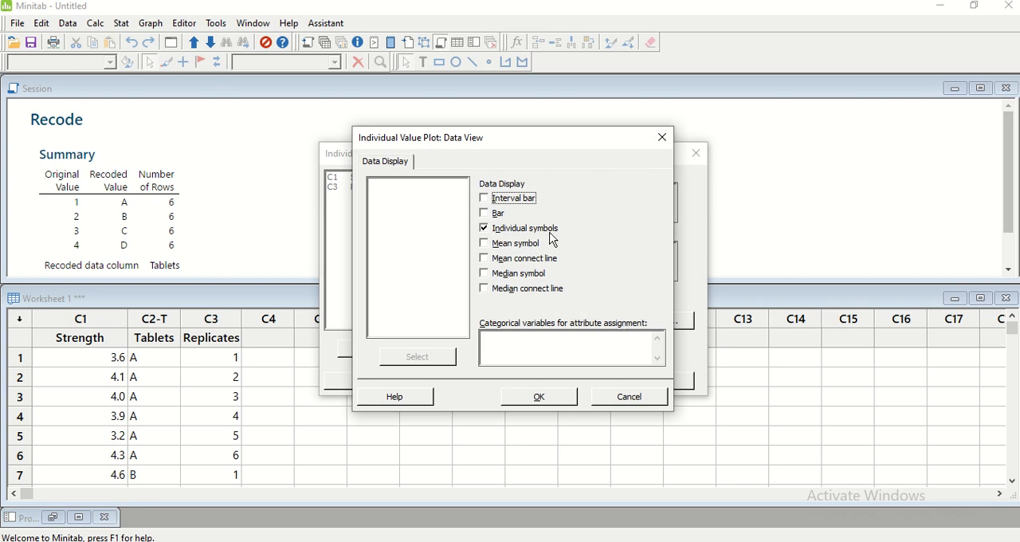
left_click(497, 246)
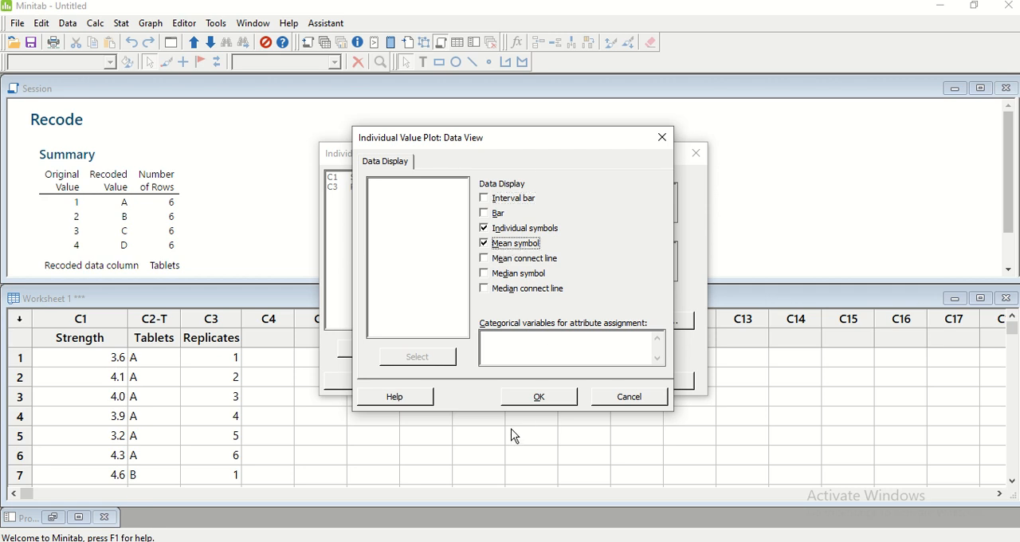
left_click(488, 263)
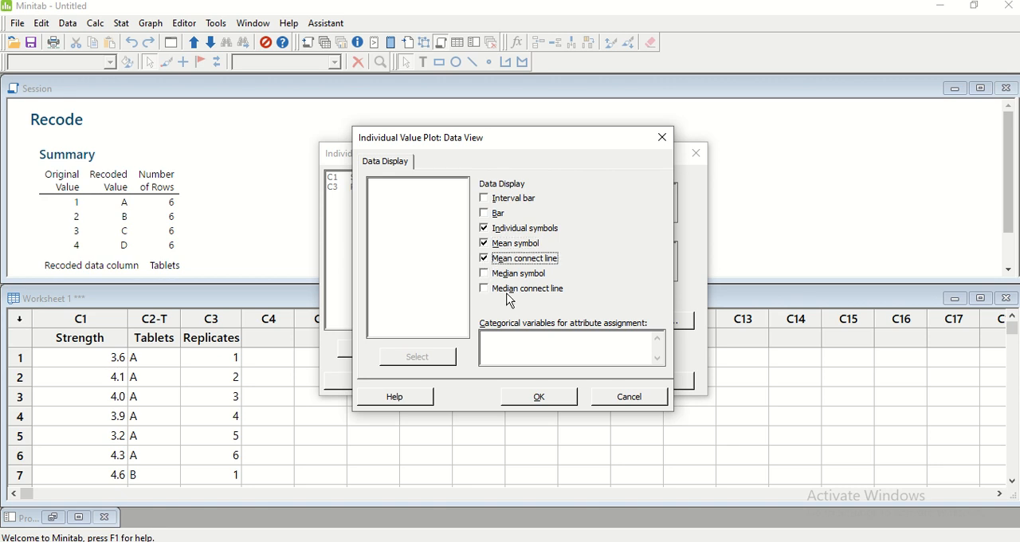
left_click(545, 397)
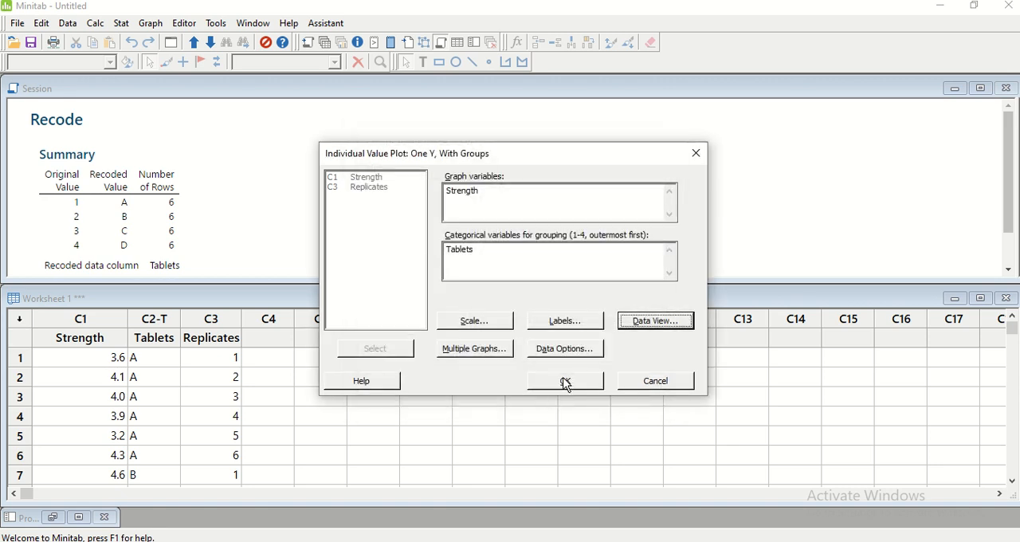
left_click(563, 382)
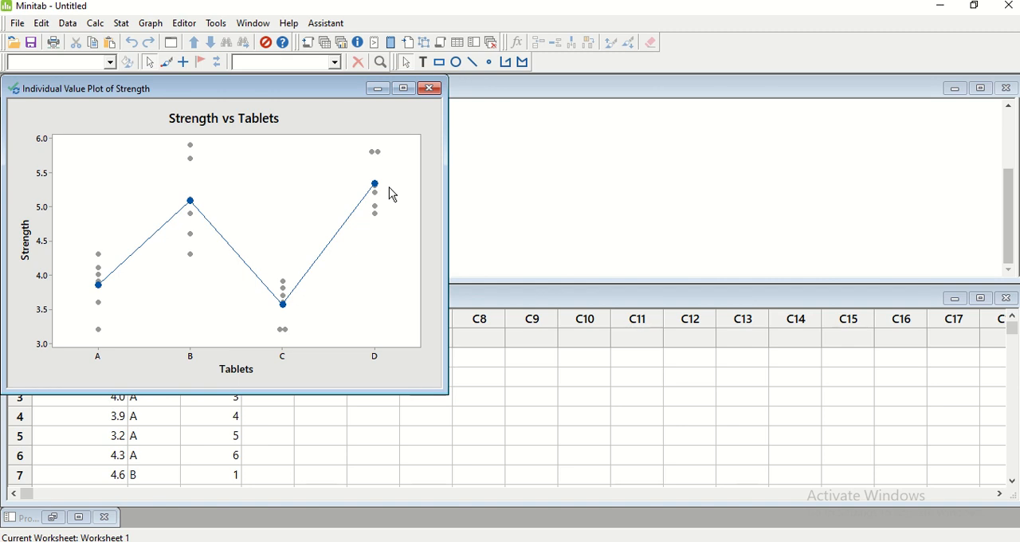
Copy the finished Strength vs Tablets graph and paste it into a new blank Word document with its disabled content enabled
right_click(293, 185)
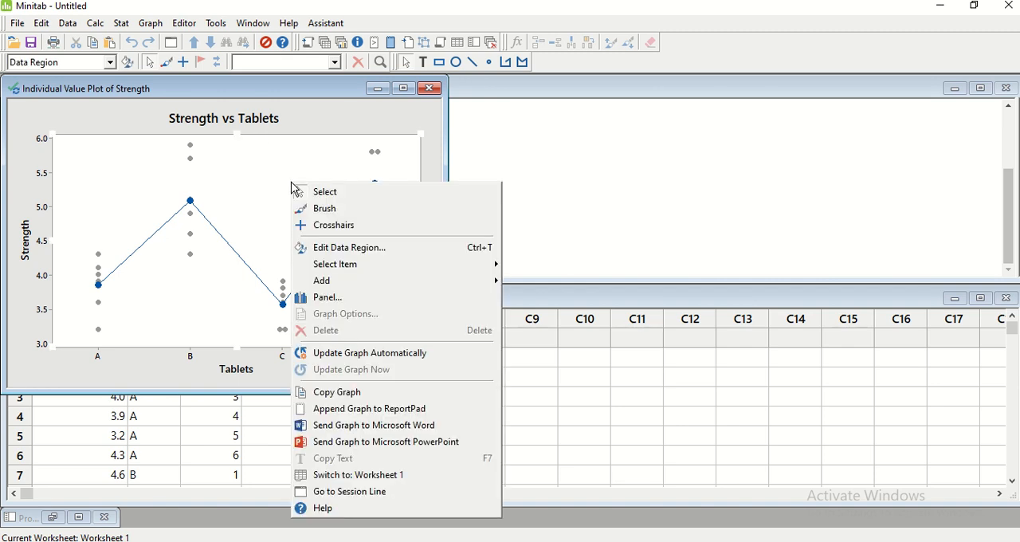
left_click(336, 397)
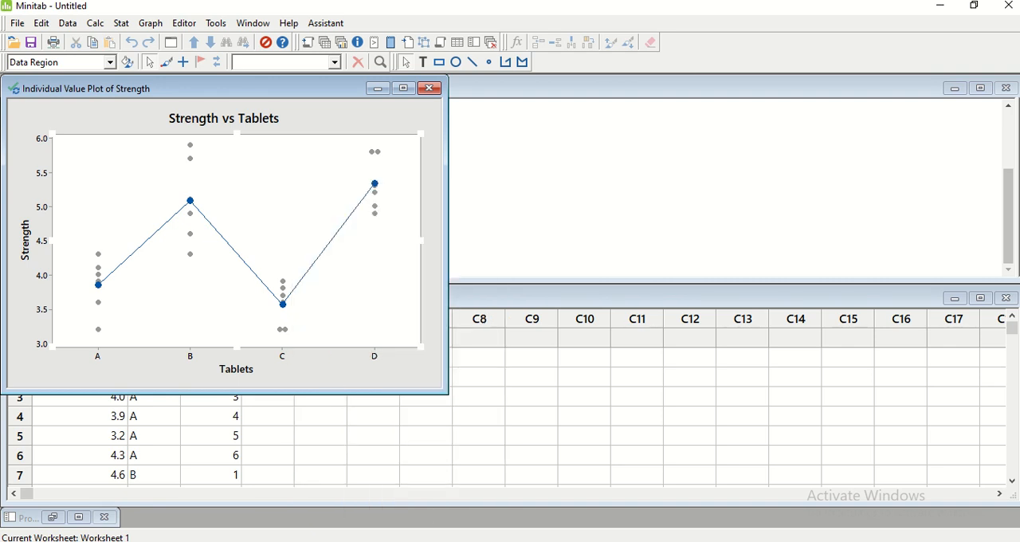
key("alt+Tab")
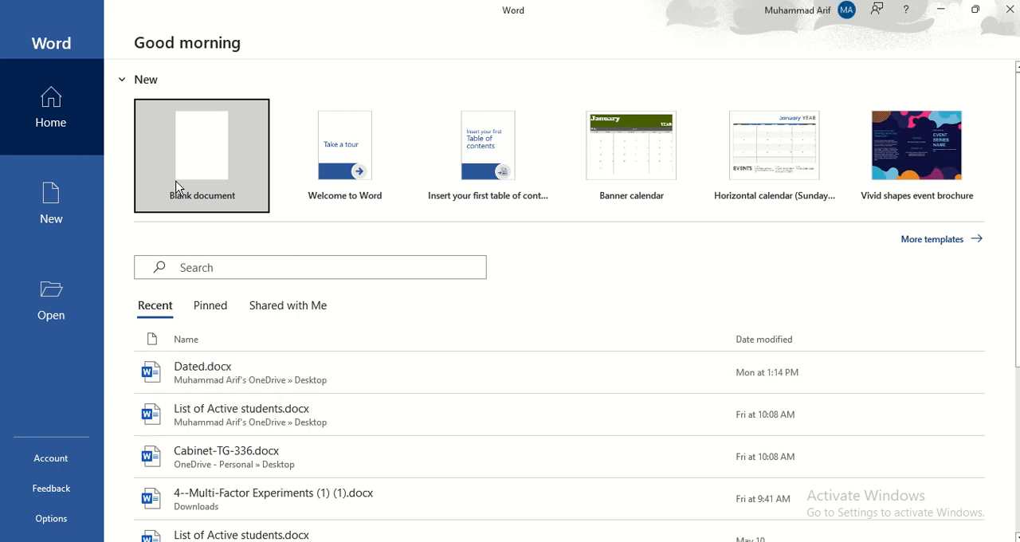
left_click(183, 164)
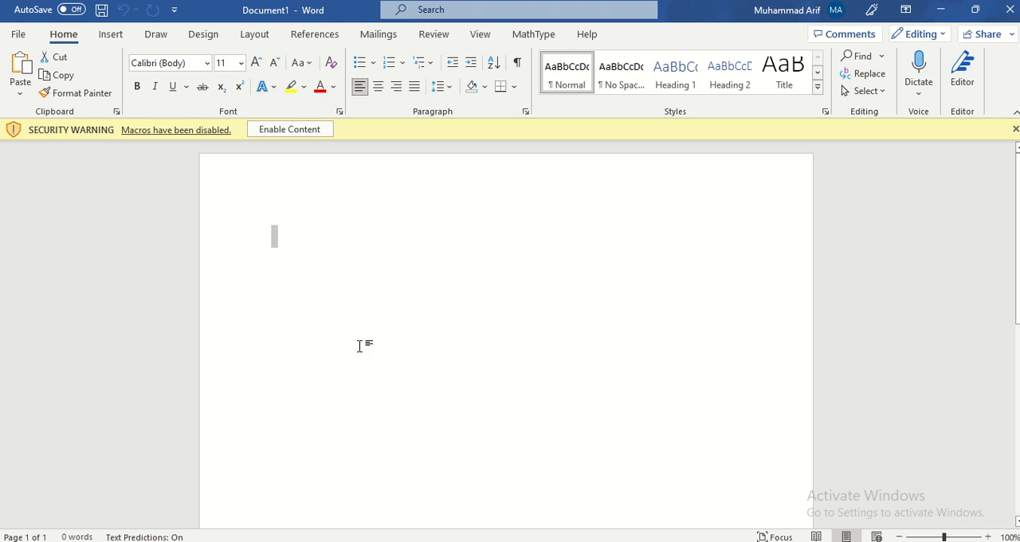
left_click(345, 283)
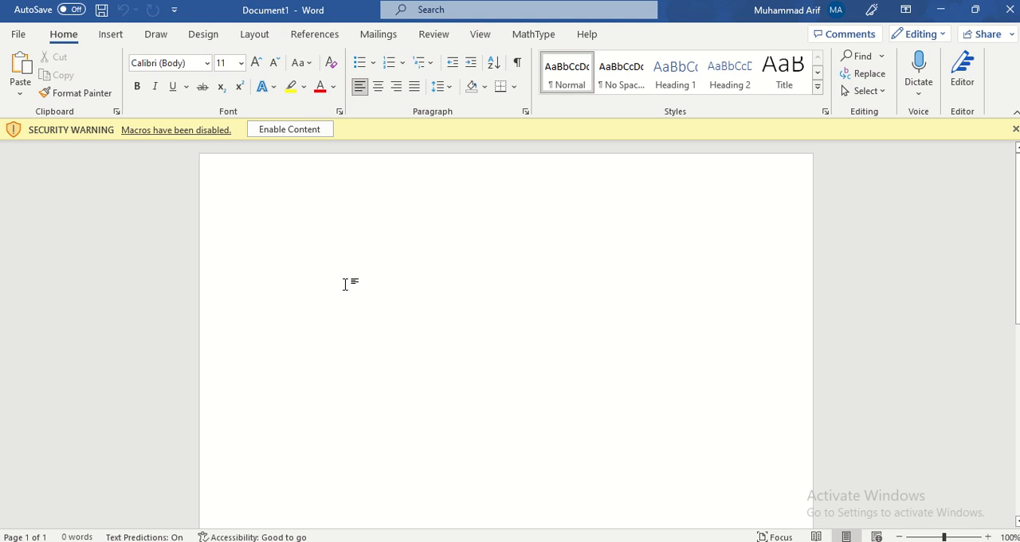
left_click(291, 129)
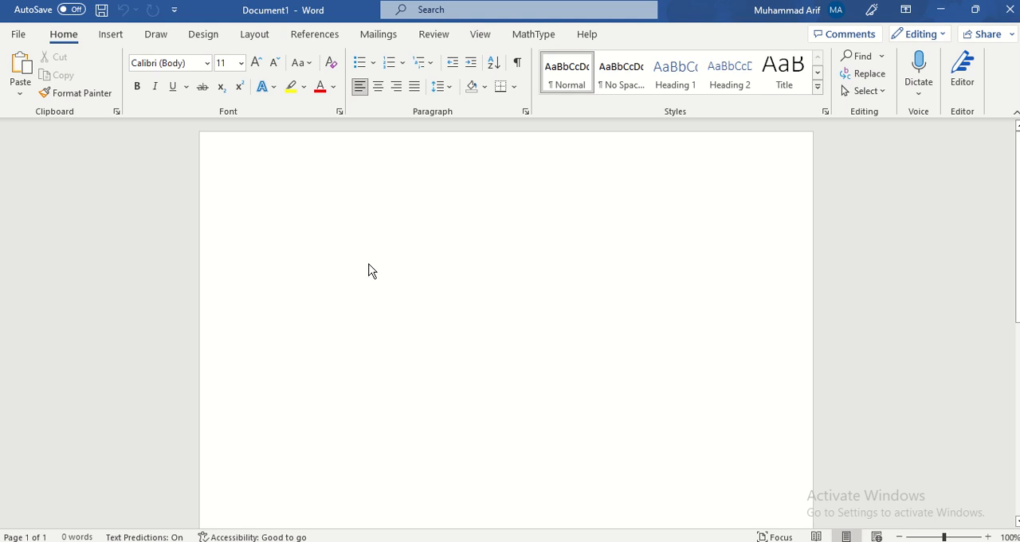
left_click(438, 351)
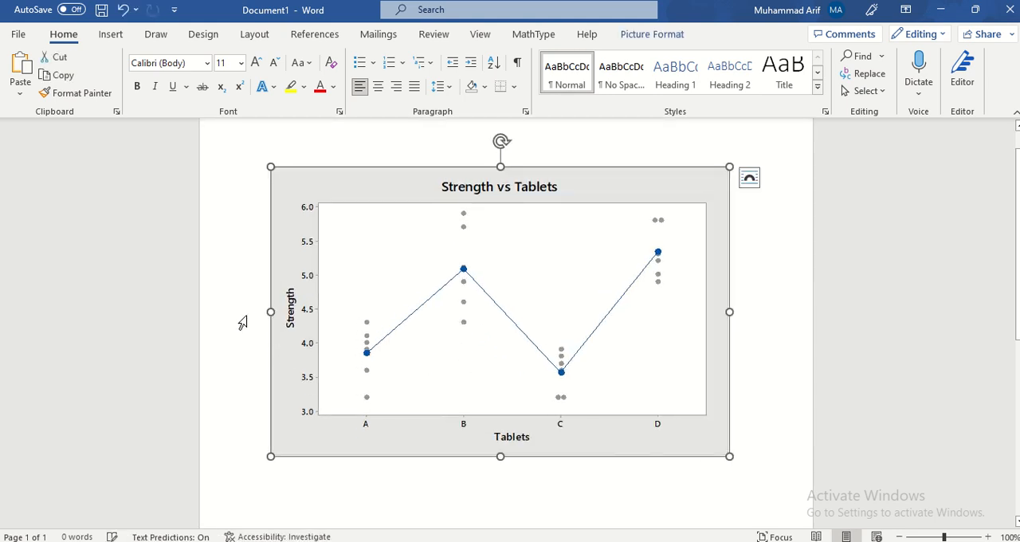
Stretch the pasted graph slightly taller in the Word document
scroll(498, 406, "down", 2)
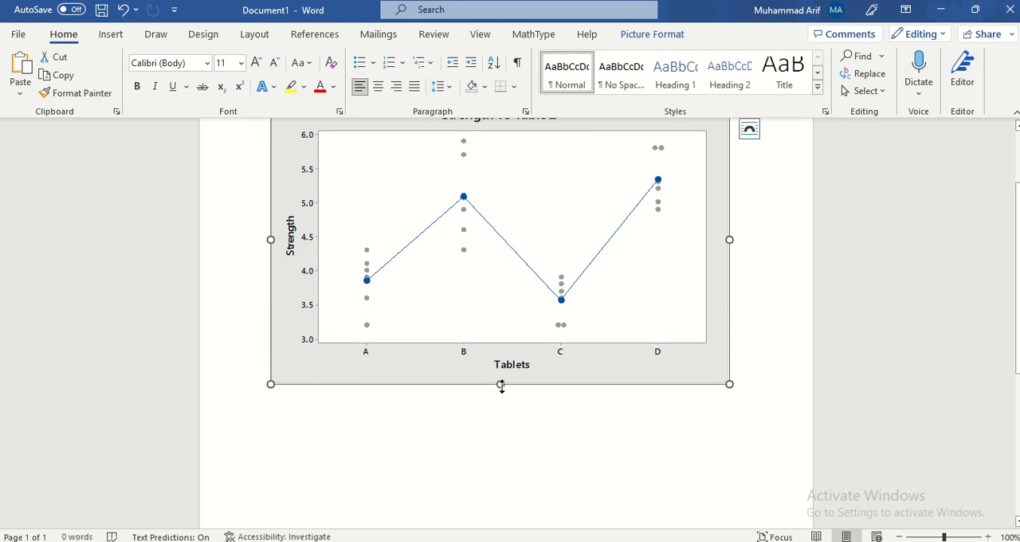
left_click_drag(501, 385, 503, 403)
scroll(503, 405, "up", 1)
scroll(502, 405, "up", 2)
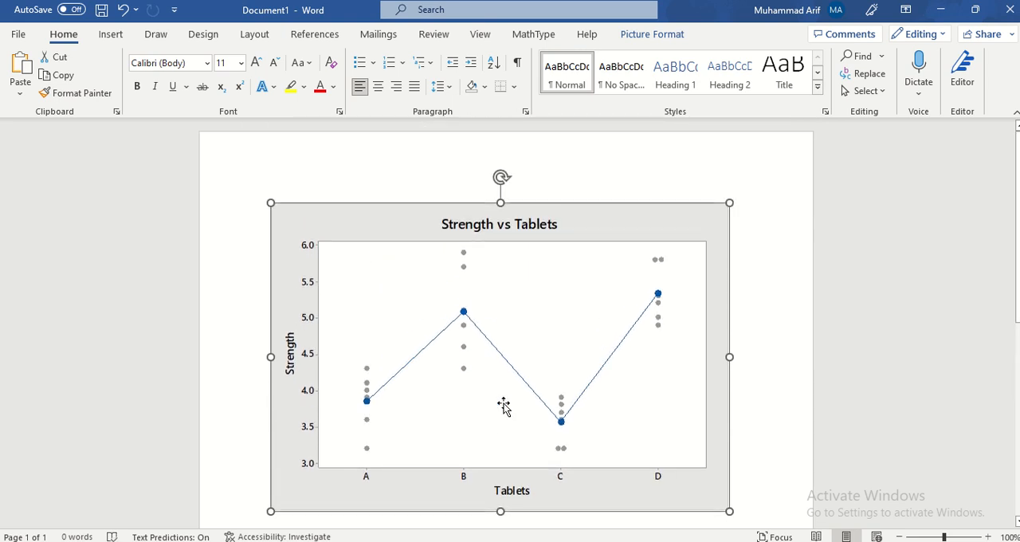
Switch back to Minitab, minimise the plot, and fit a general linear model with Strength as the response and Tablets as the factor
key("alt+Tab")
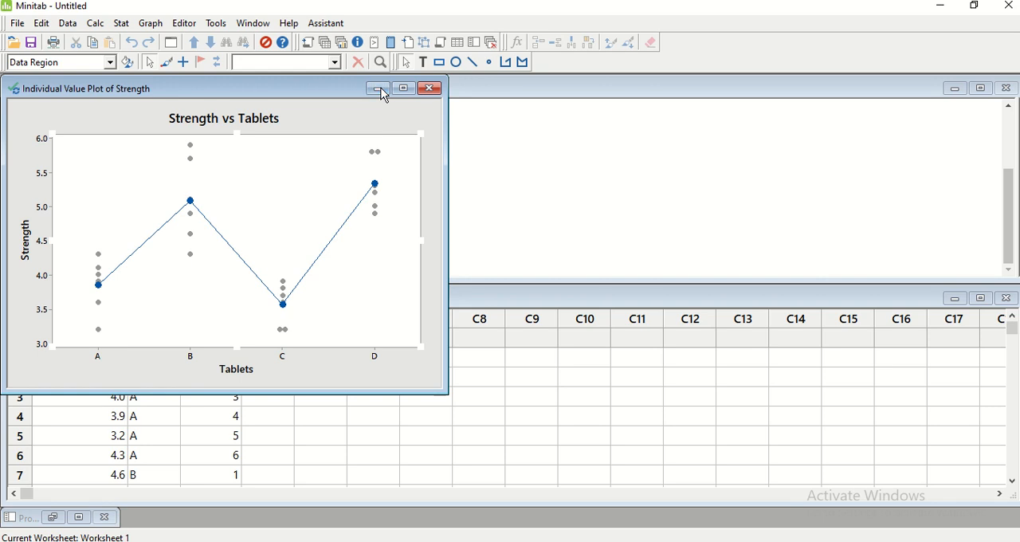
left_click(378, 87)
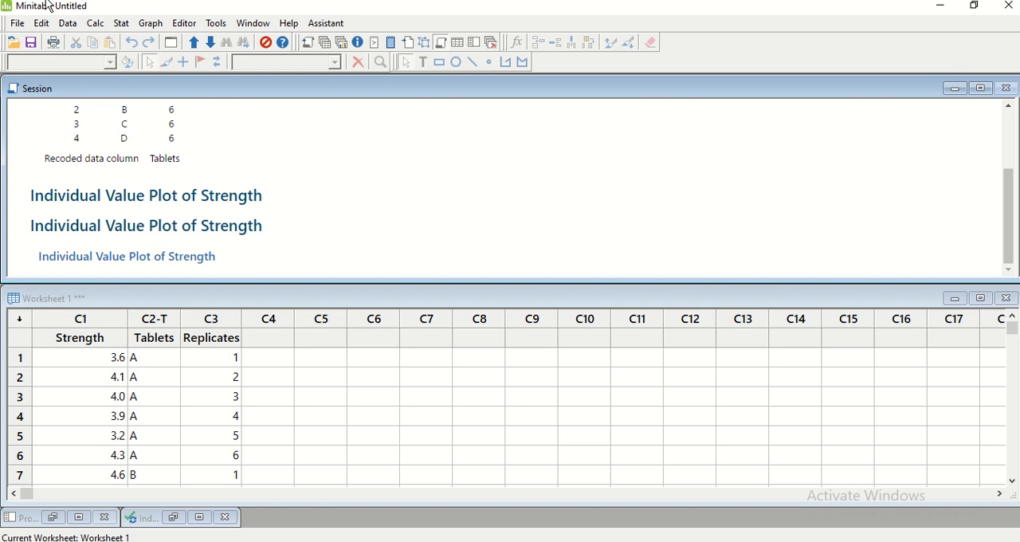
left_click(121, 24)
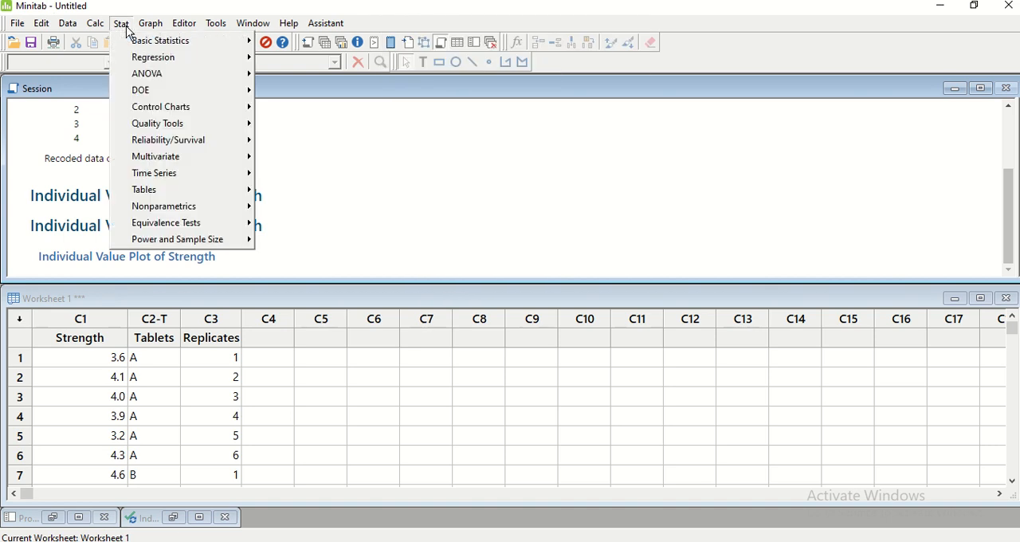
mouse_move(134, 78)
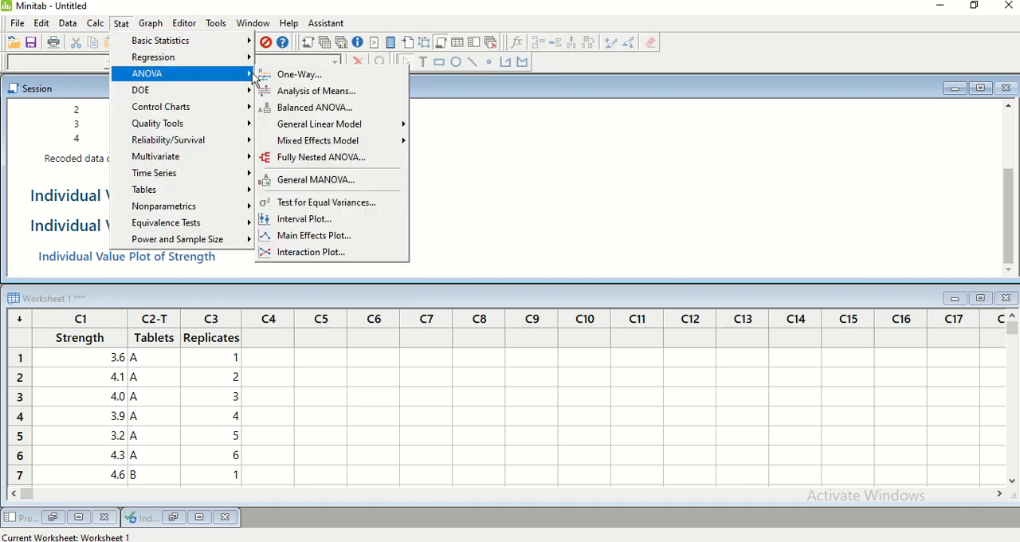
mouse_move(324, 126)
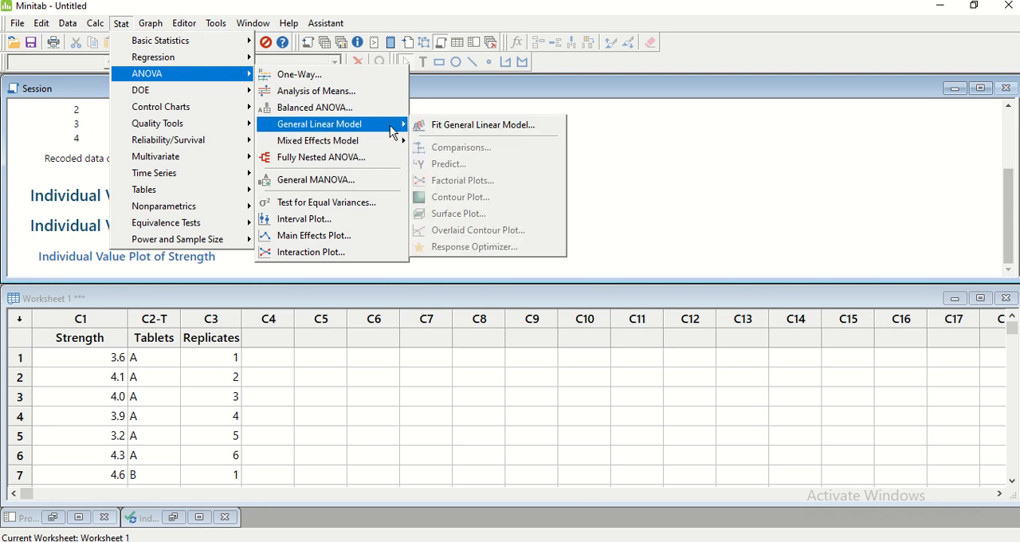
left_click(548, 129)
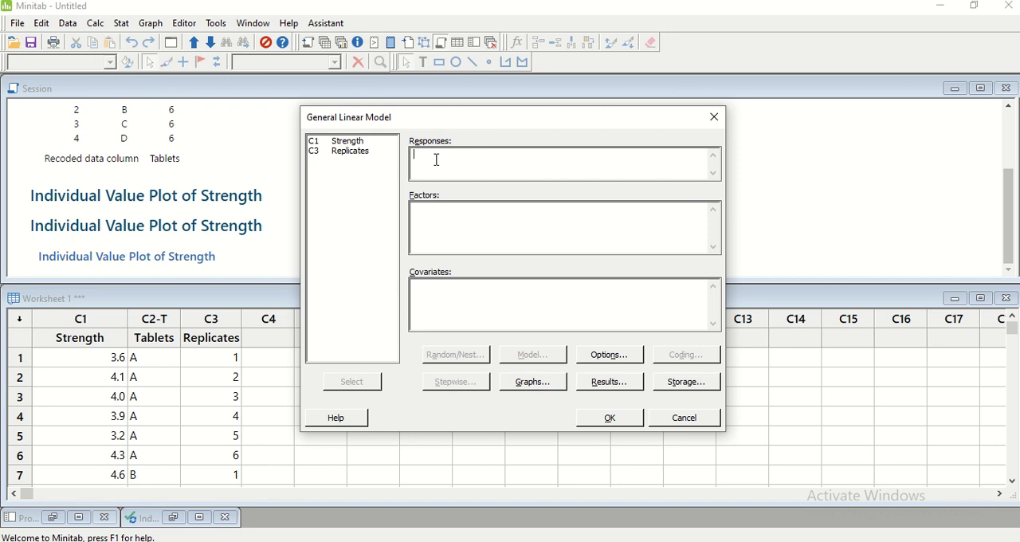
left_click(350, 142)
left_click(358, 382)
left_click(452, 234)
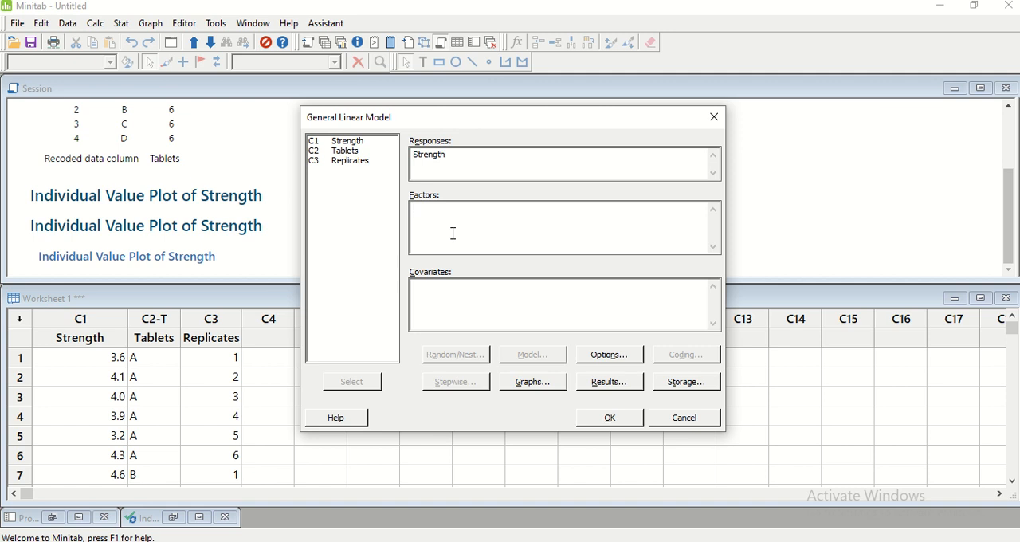
left_click(347, 150)
left_click(371, 385)
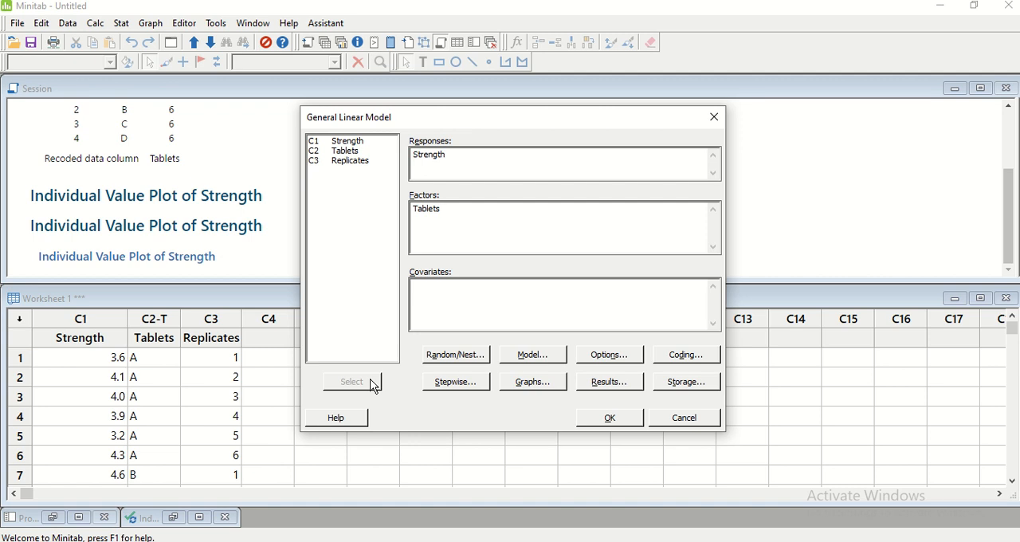
left_click(611, 418)
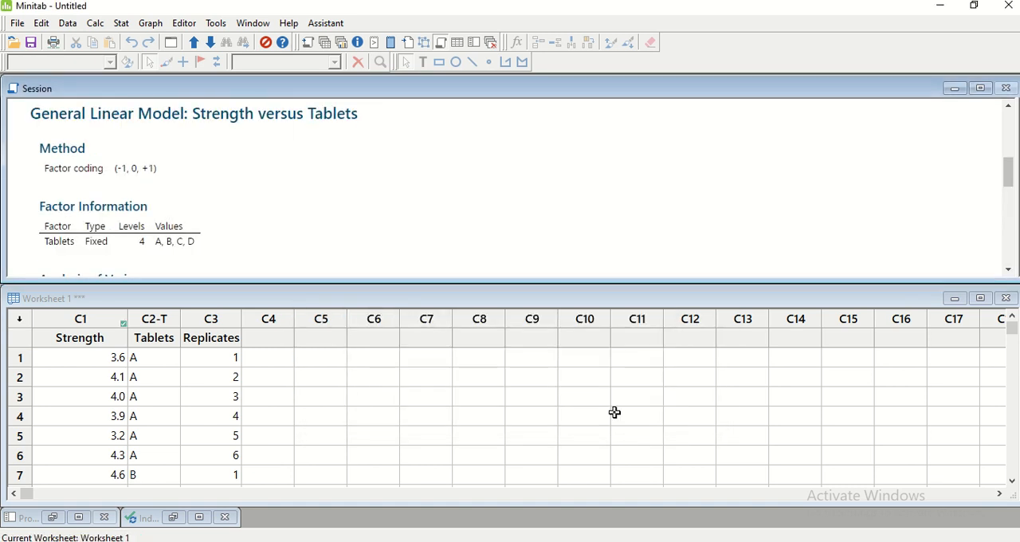
Maximise the session output with the Analysis of Variance table selected, and bring up the PowerPoint slides in a smaller window over it
left_click(981, 88)
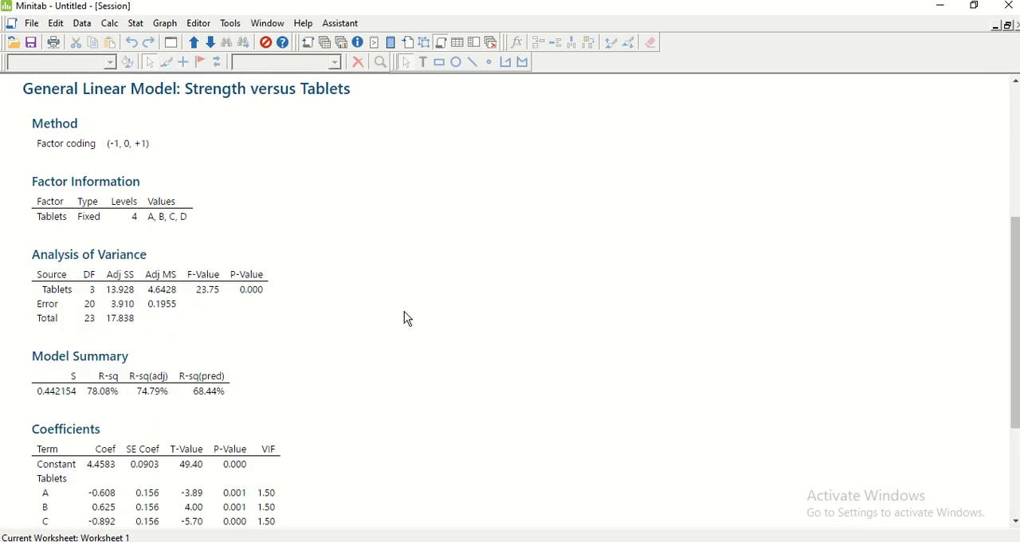
left_click(68, 260)
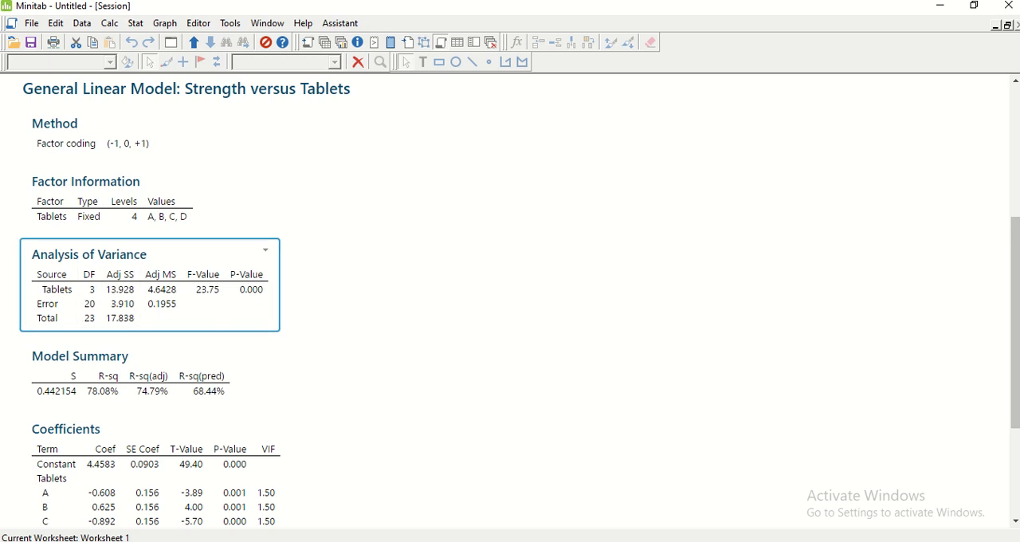
key("alt+Tab")
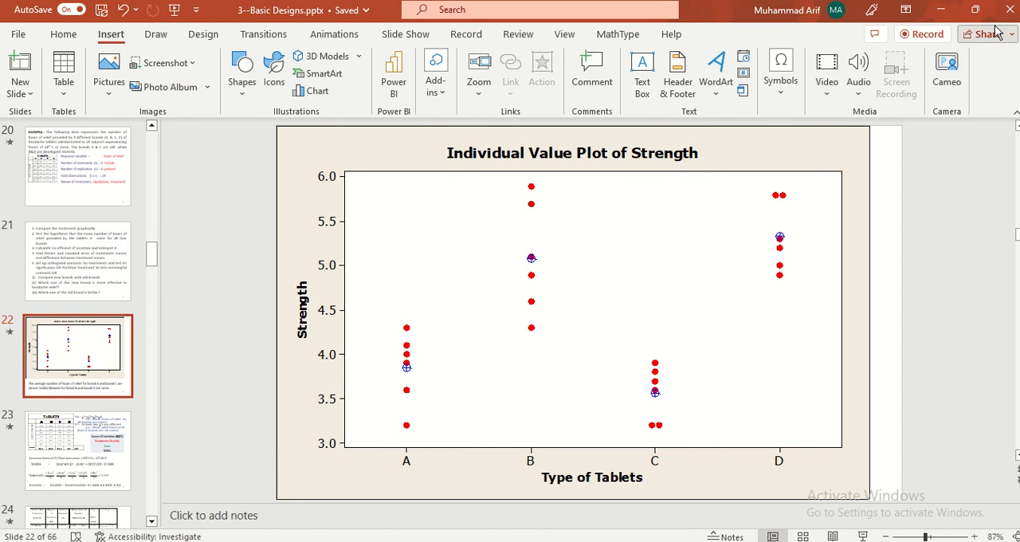
left_click(970, 10)
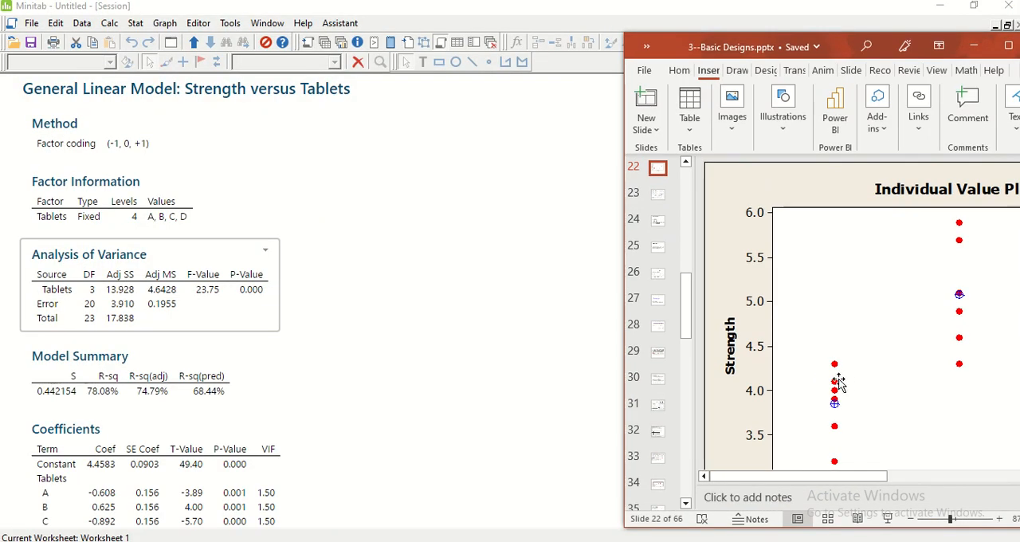
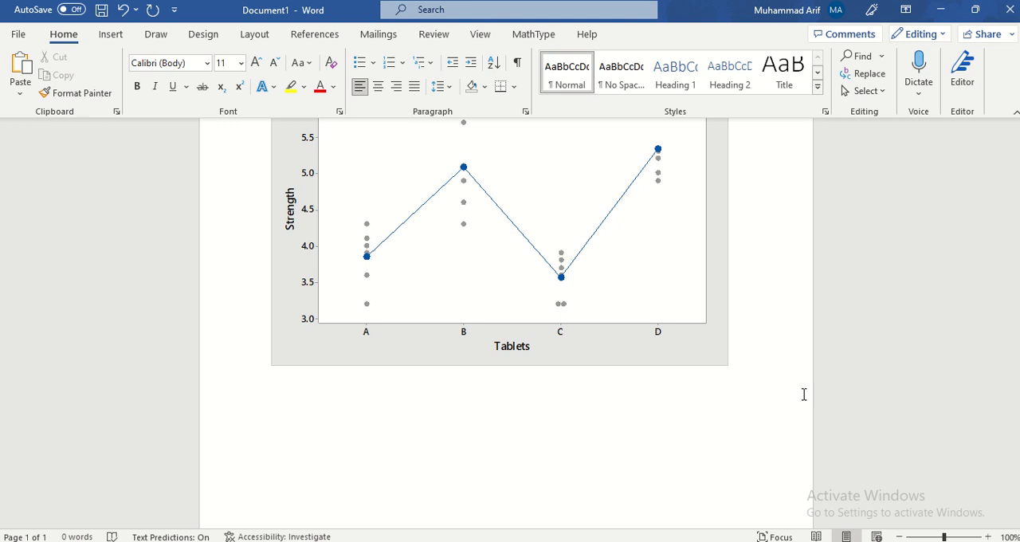
Paste the copied Analysis of Variance table below the graph in the Word document and apply all borders to its heading and rows
type("Analysis of Variance Source\tDF\tAdj SS\tAdj MS\tF-Value\tP-Value Tablets\t3\t13.928\t4.6428\t23.75\t0.000 Error\t20\t3.910\t0.1955 Total\t23\t17.838")
scroll(613, 396, "down", 2)
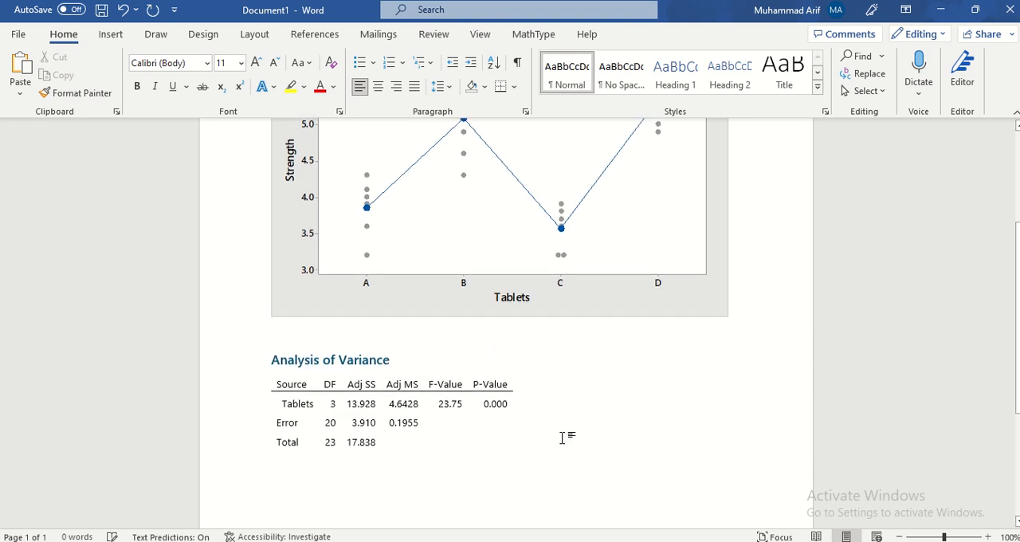
left_click_drag(269, 335, 552, 434)
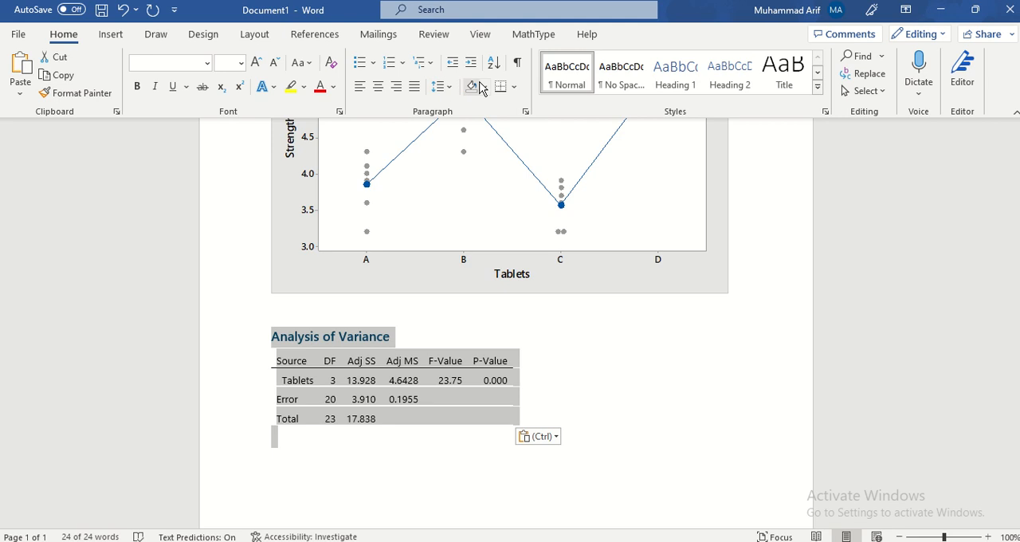
left_click(515, 88)
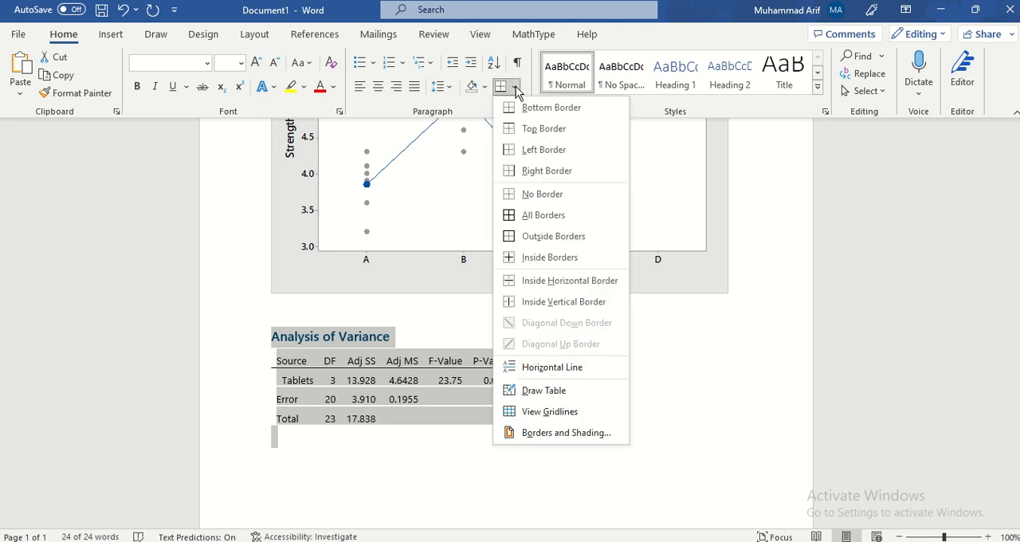
left_click(502, 211)
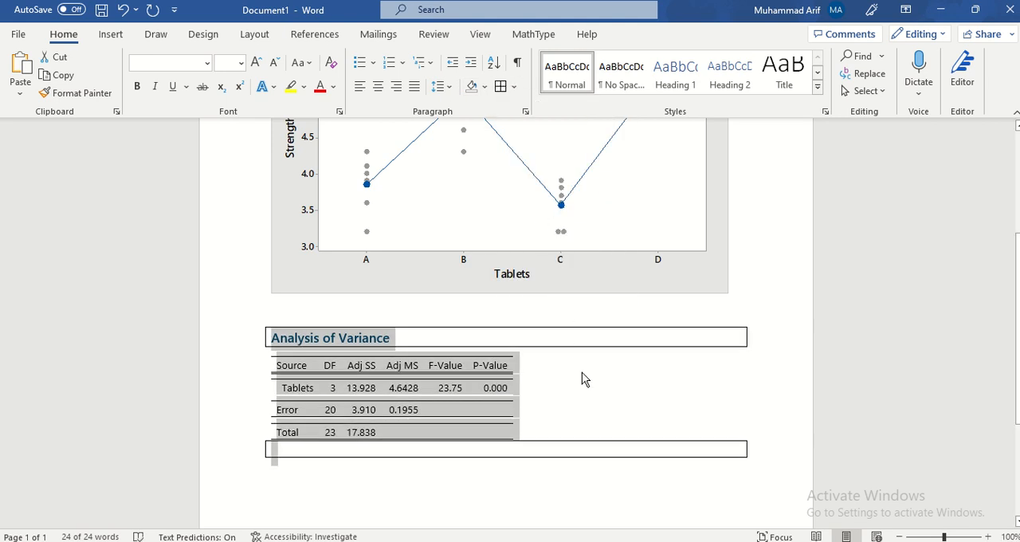
Enlarge the text of the selected Analysis of Variance heading and table by three size increments and centre it
left_click(255, 62)
left_click(256, 62)
left_click(256, 62)
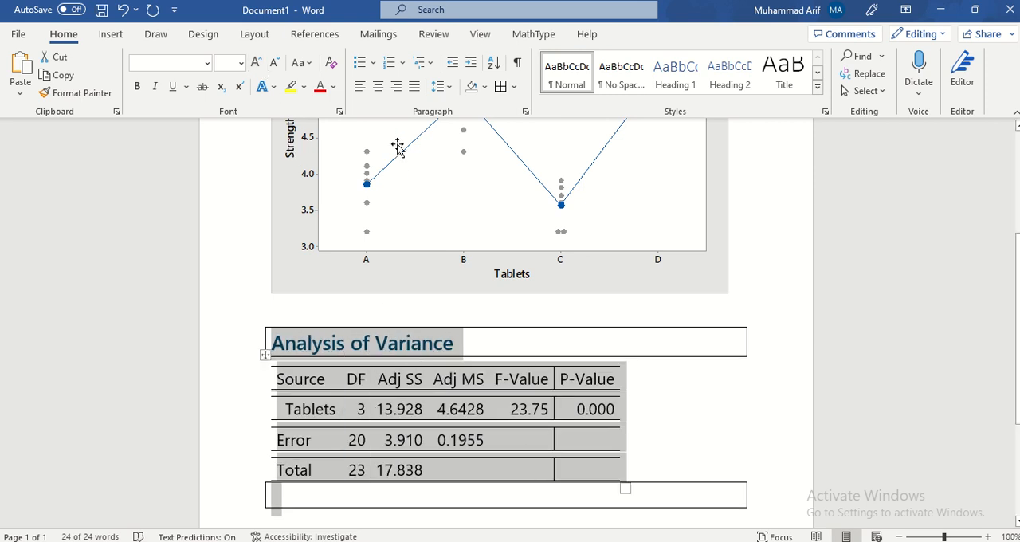
left_click(377, 86)
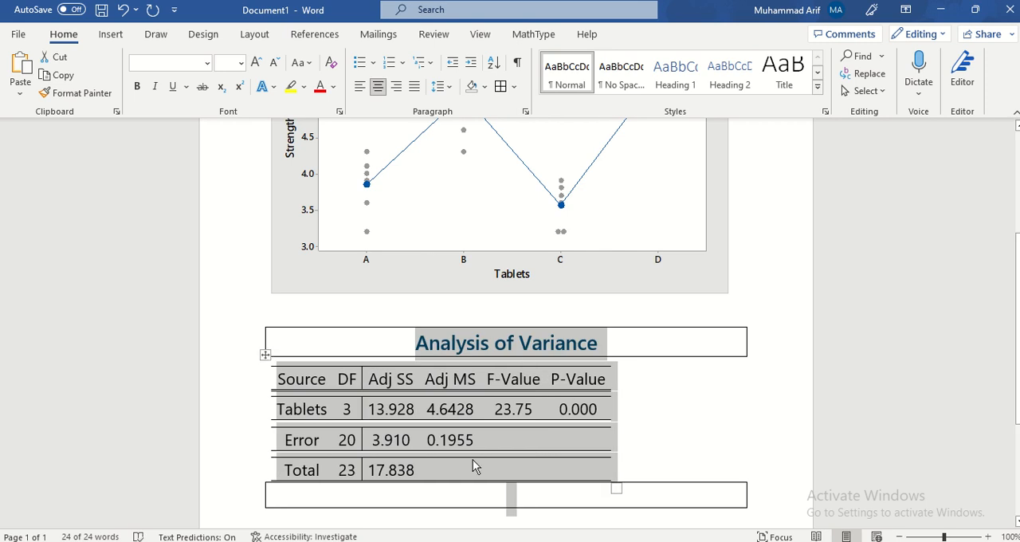
scroll(614, 278, "up", 3)
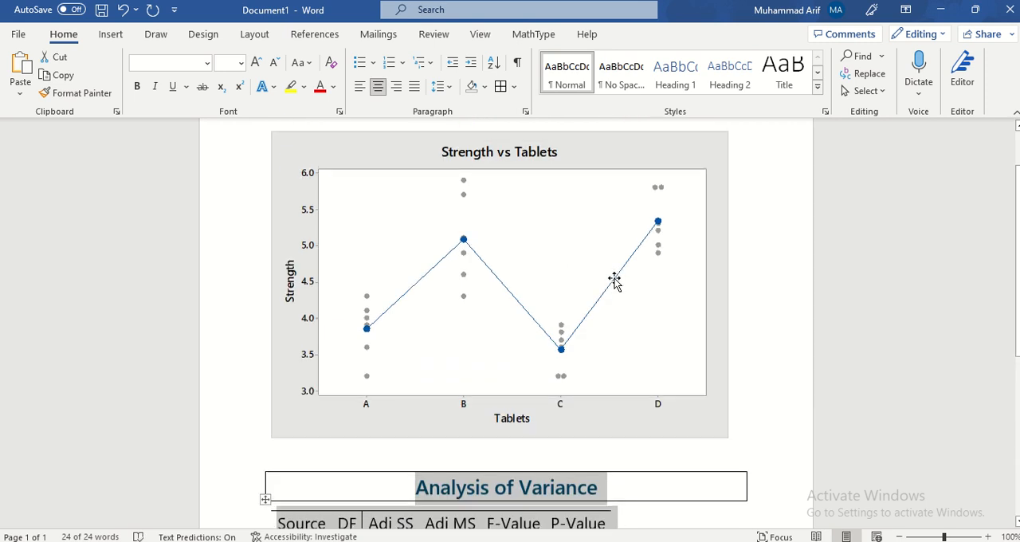
Switch back to Minitab and examine the save options available for the session output and for the worksheet
key("alt+Tab")
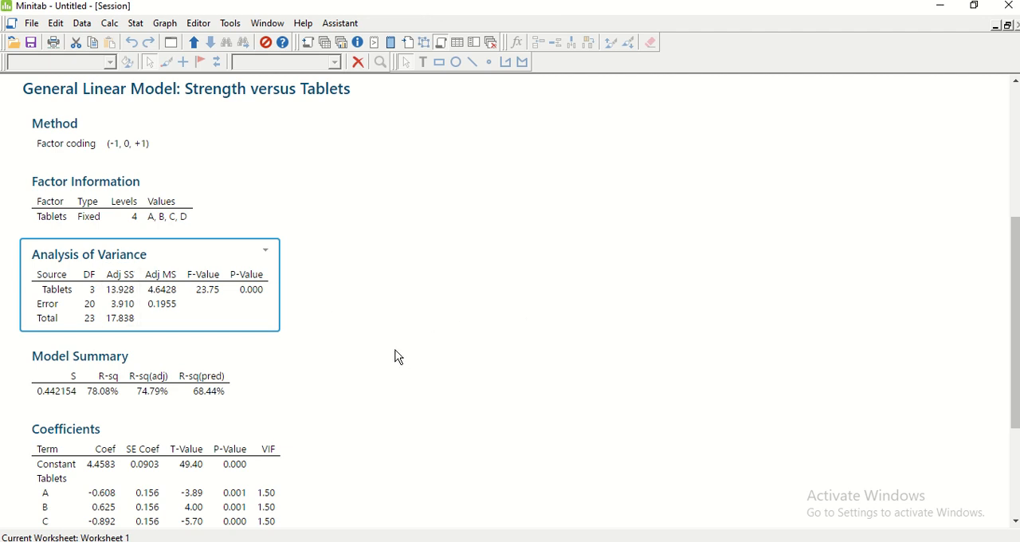
mouse_move(673, 6)
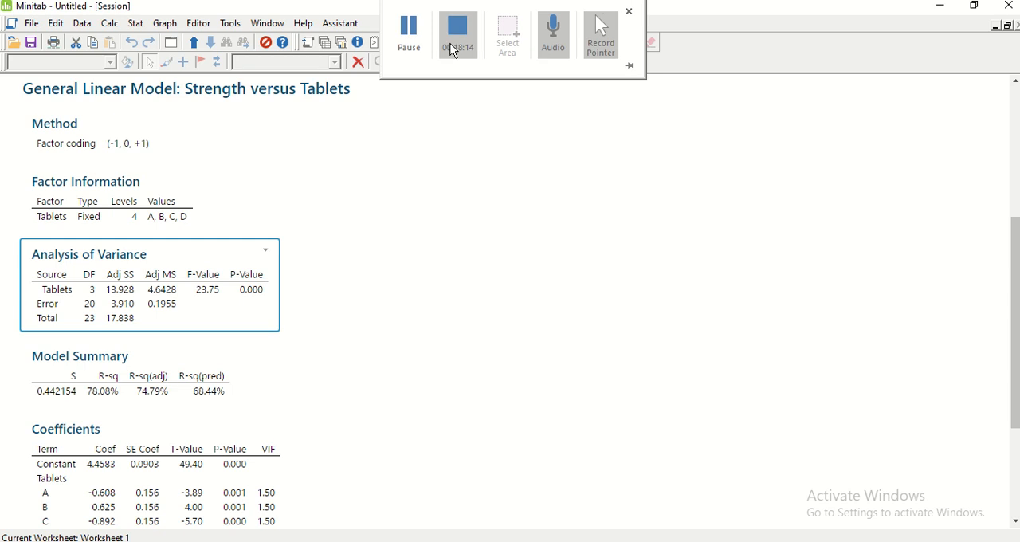
left_click(406, 41)
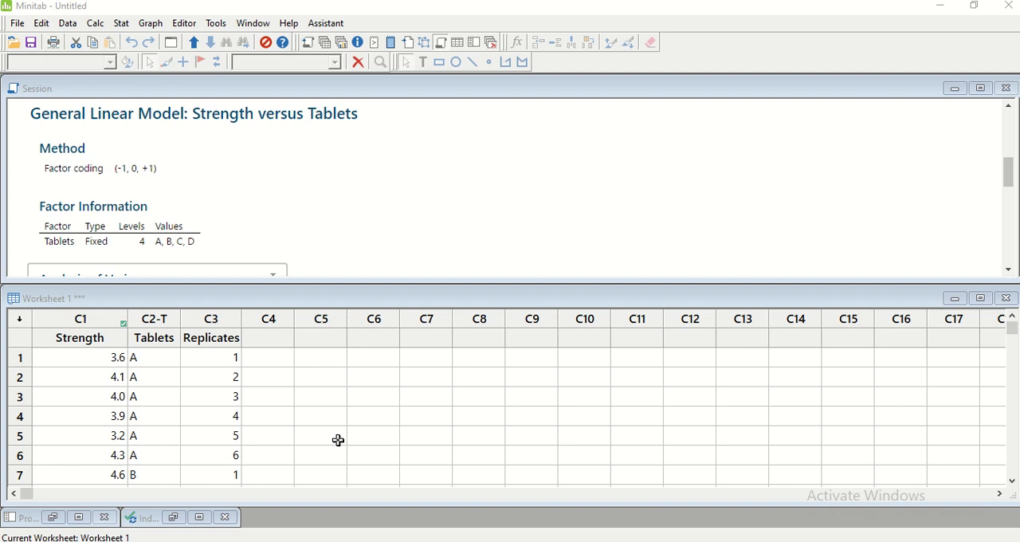
left_click(17, 24)
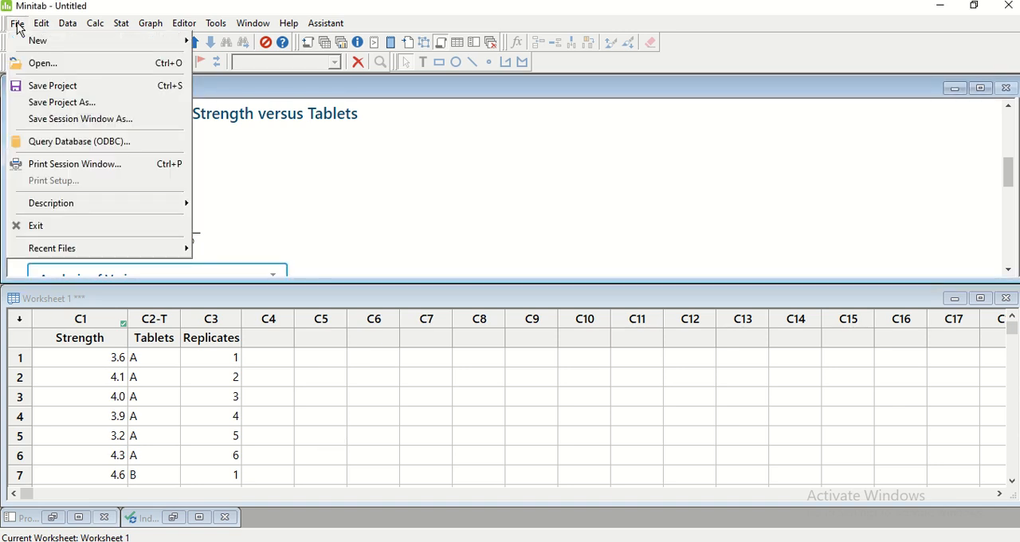
left_click(344, 399)
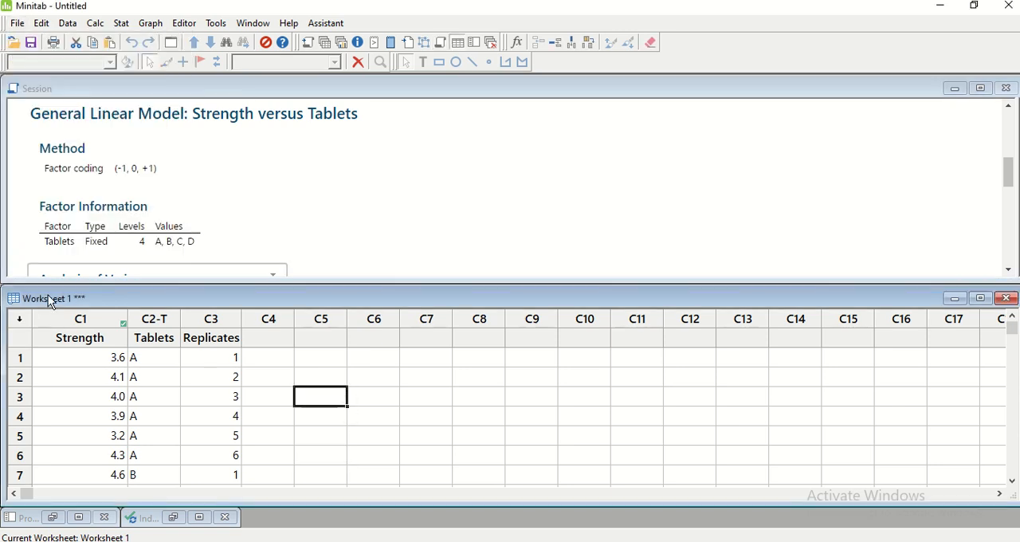
left_click(17, 25)
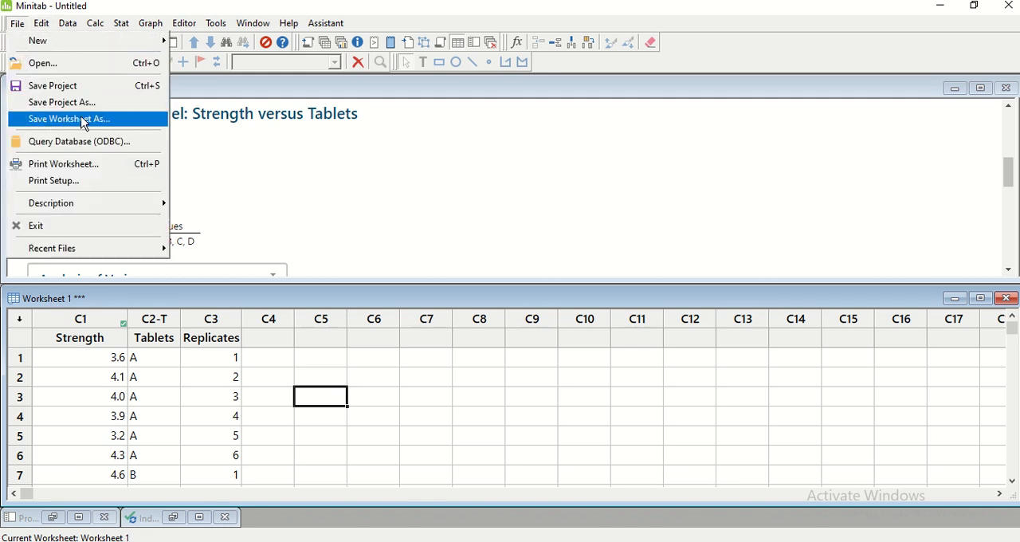
left_click(409, 357)
mouse_move(401, 291)
left_mouse_down()
mouse_move(402, 354)
mouse_move(401, 293)
left_mouse_up()
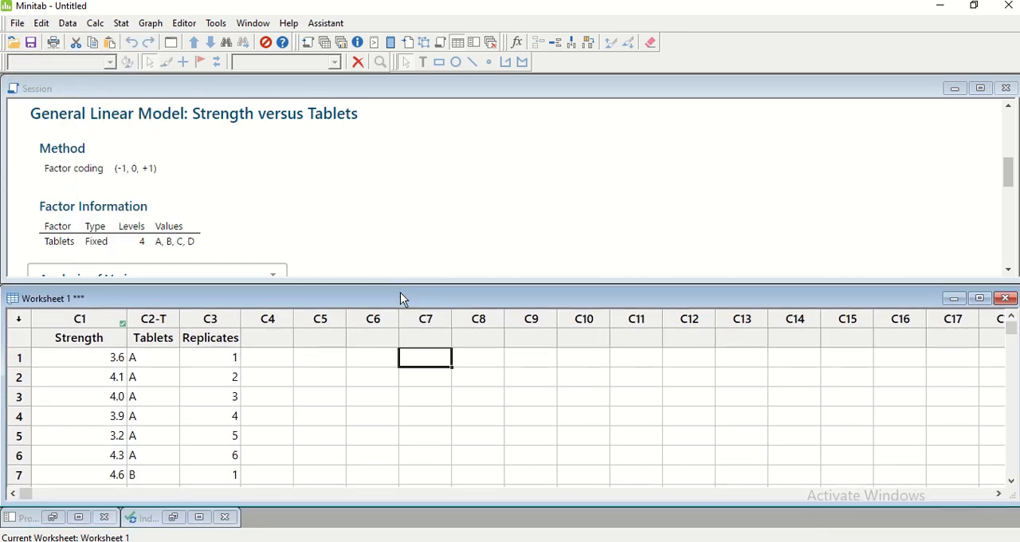
left_click(316, 152)
scroll(312, 209, "down", 10)
scroll(310, 207, "down", 1)
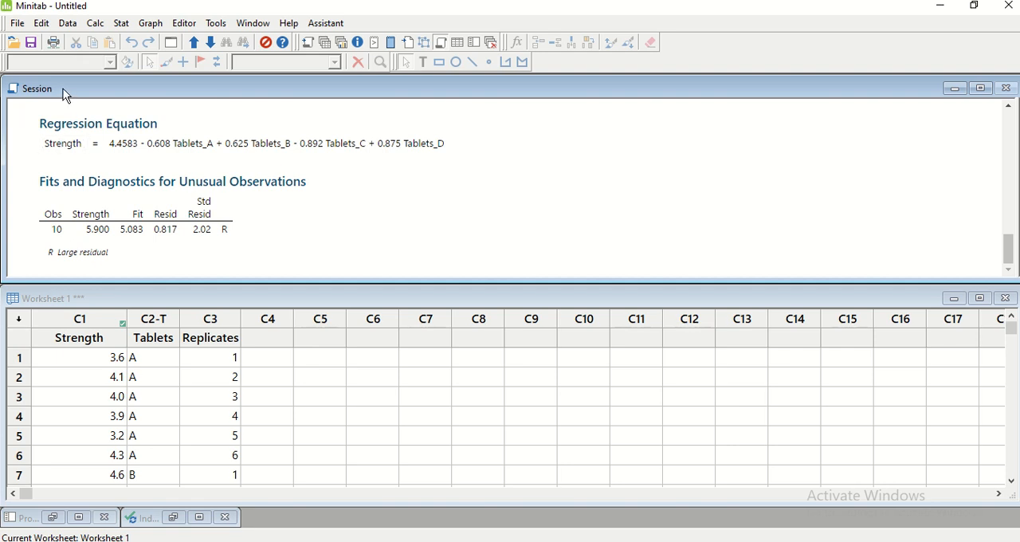
left_click(16, 26)
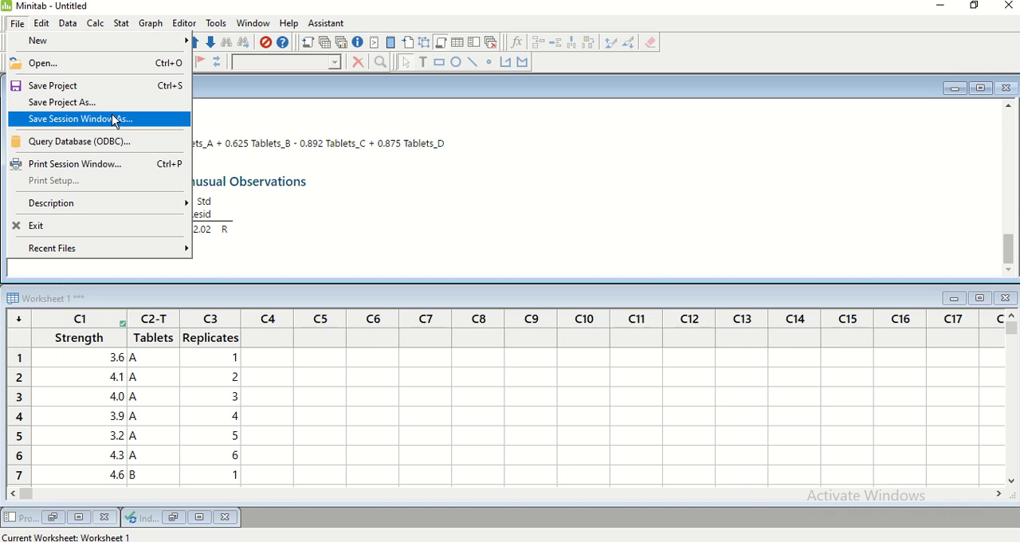
left_click(319, 232)
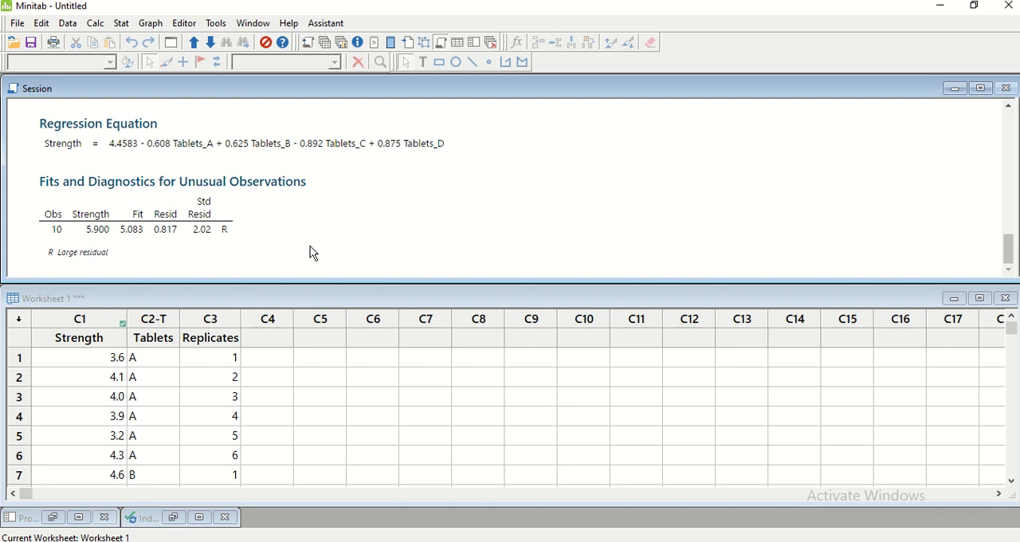
Bring up the Individual Value Plot of Strength, examine its copy, export and save options, and minimise it again
left_click(255, 26)
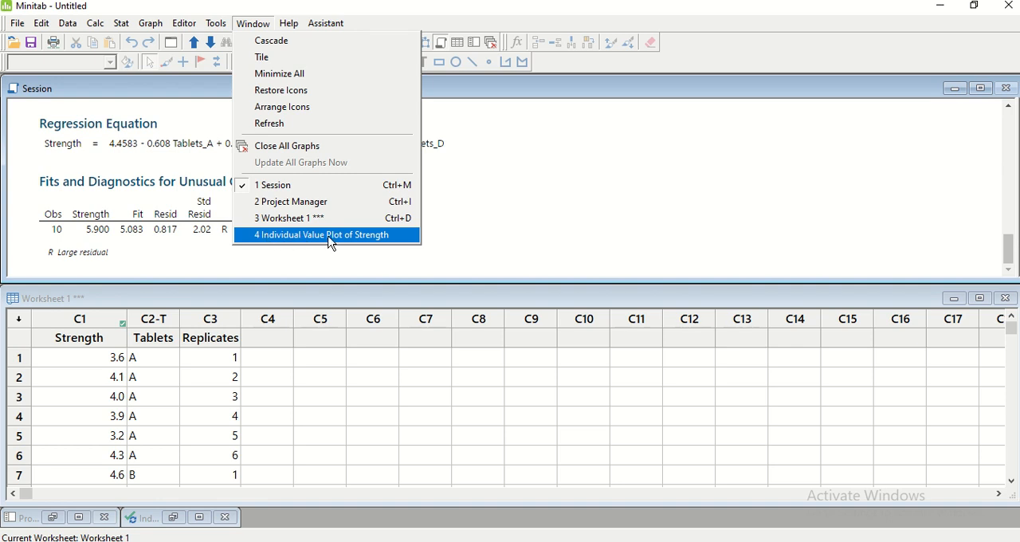
left_click(365, 233)
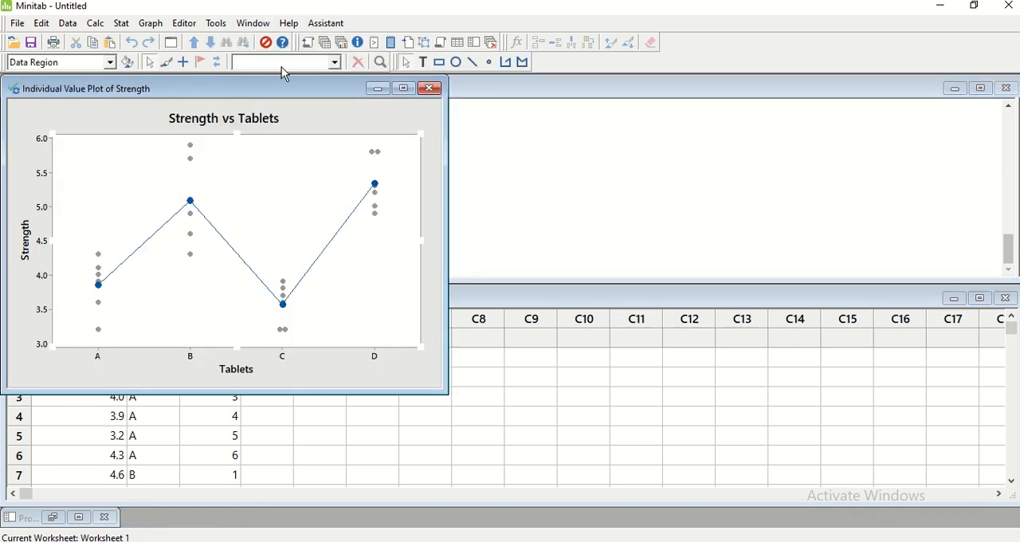
left_click_drag(310, 90, 613, 90)
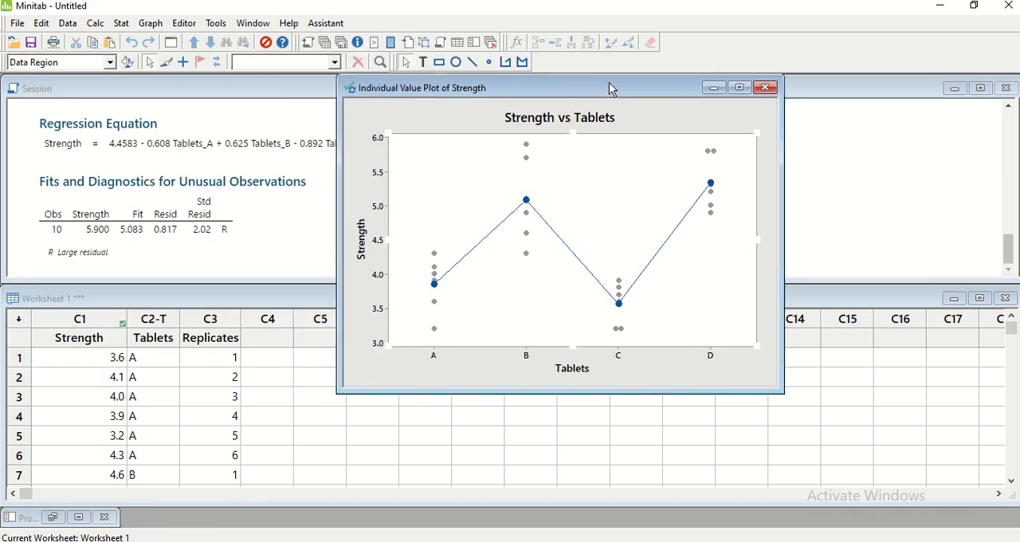
right_click(598, 179)
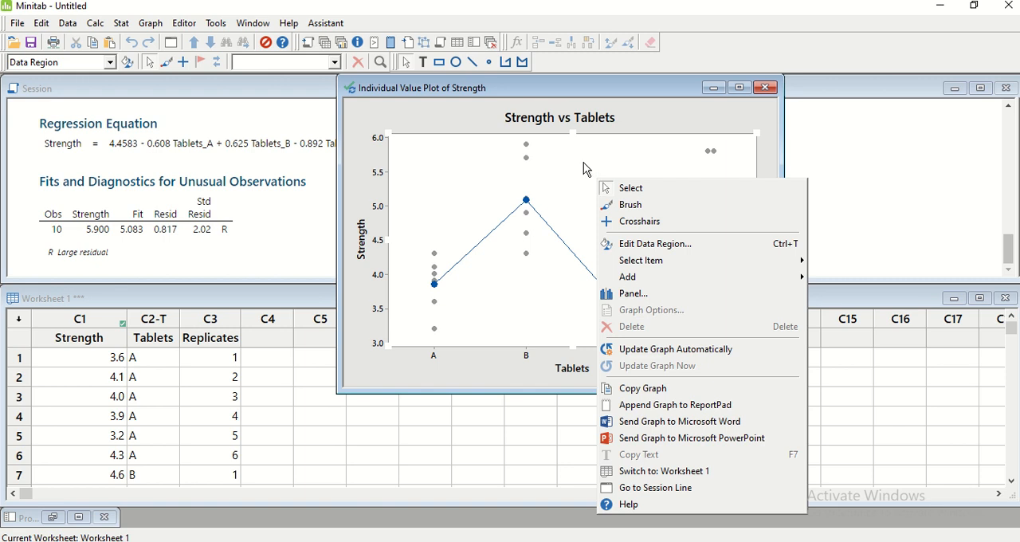
left_click(577, 153)
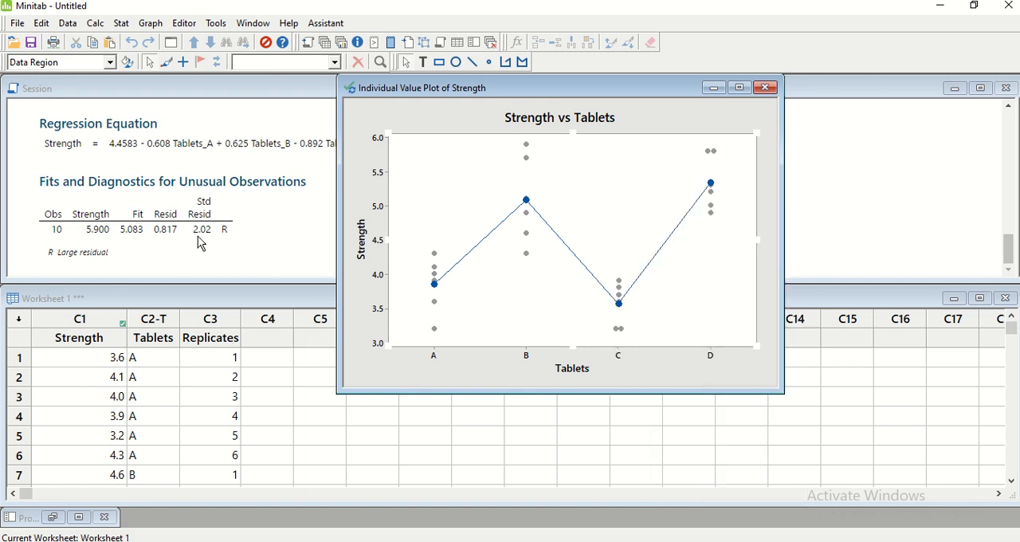
left_click(15, 23)
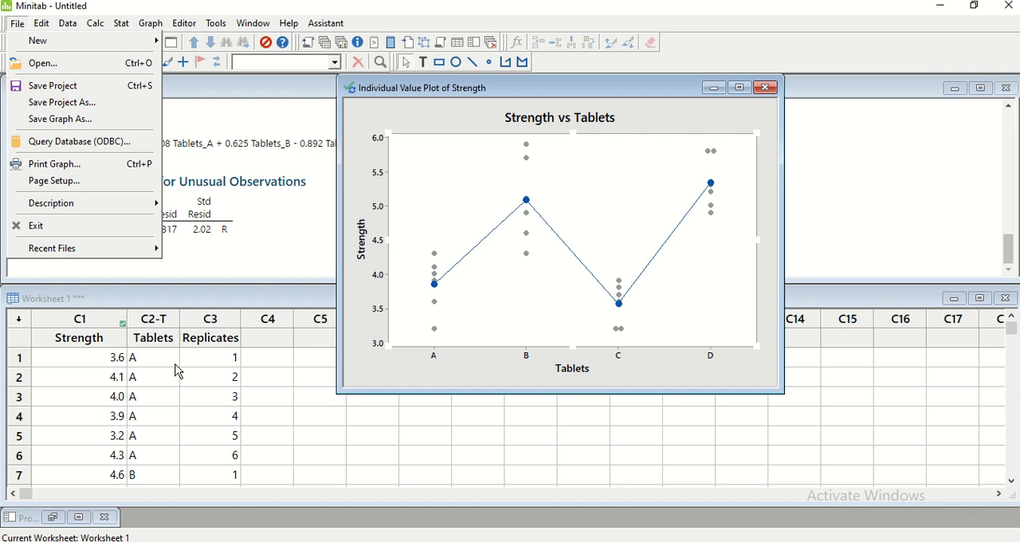
left_click(714, 88)
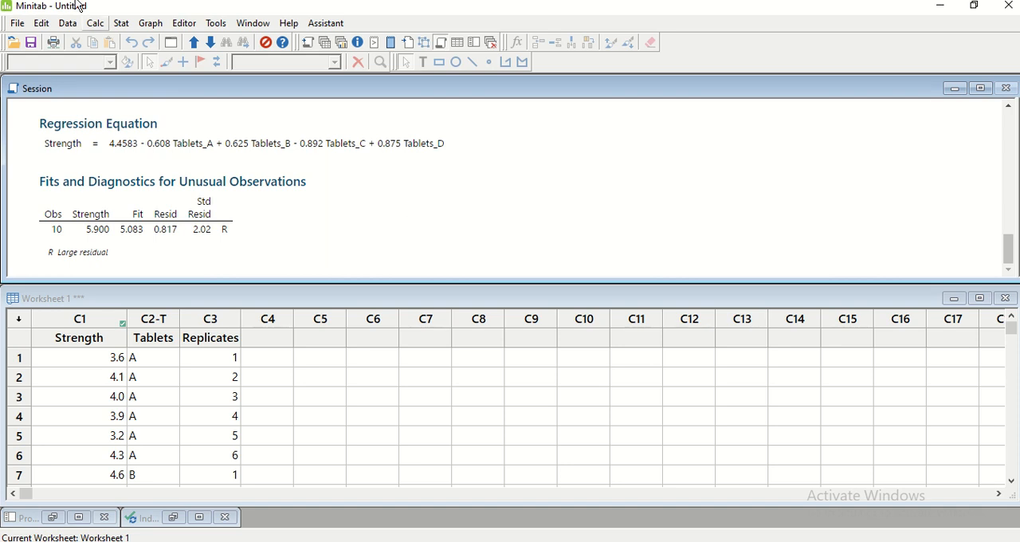
Save the whole project to the Desktop as AnalysisFile in Minitab Project format
left_click(19, 25)
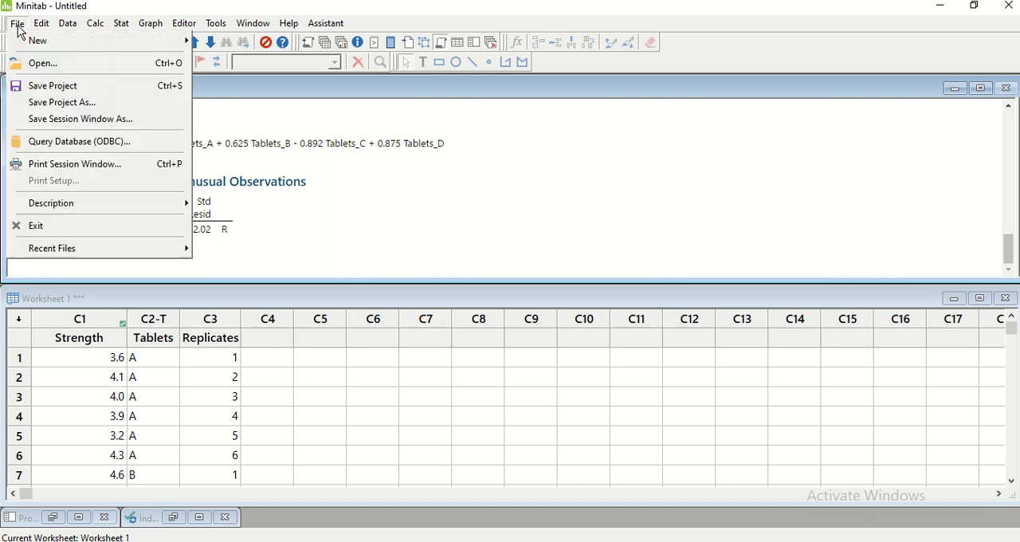
left_click(39, 87)
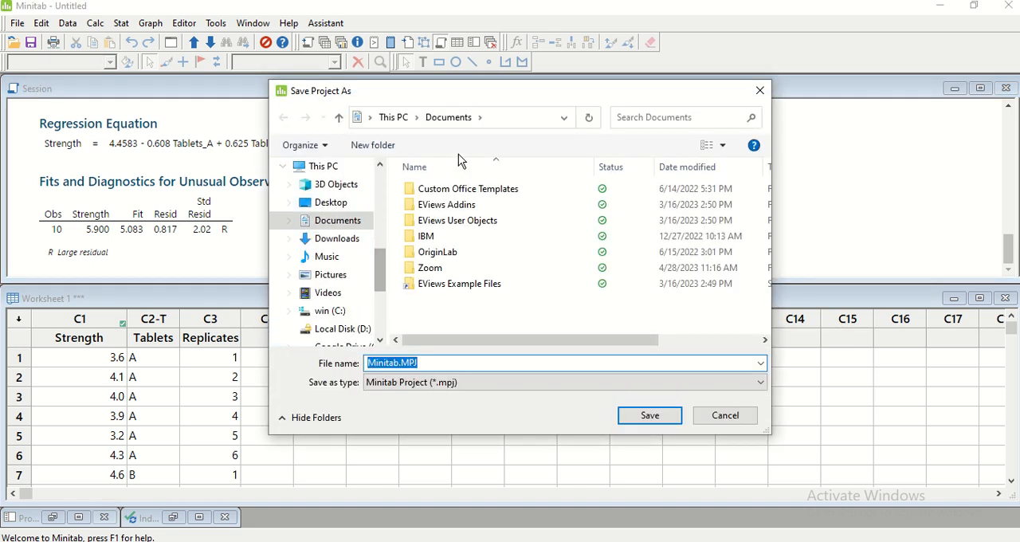
left_click(395, 118)
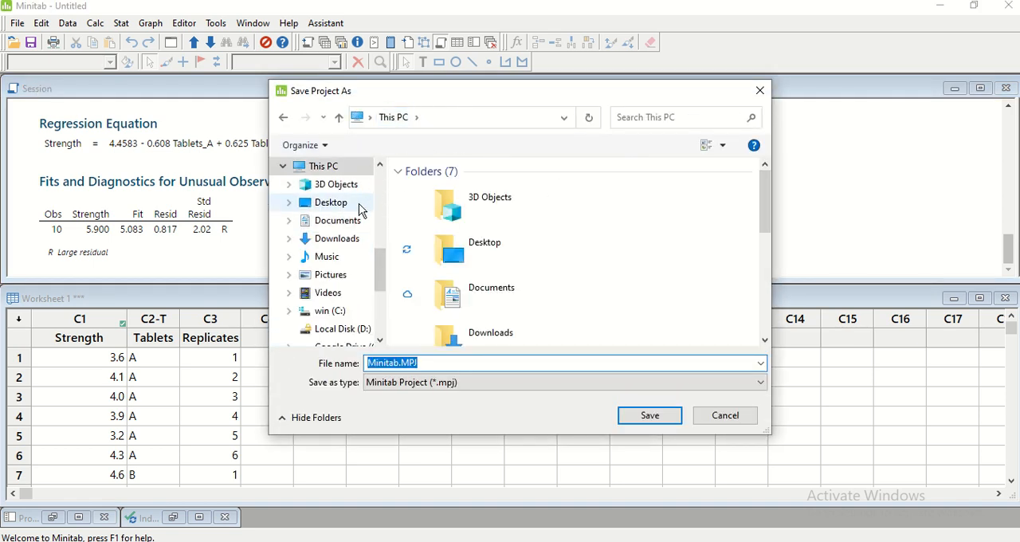
double_click(454, 247)
left_click_drag(421, 364, 230, 358)
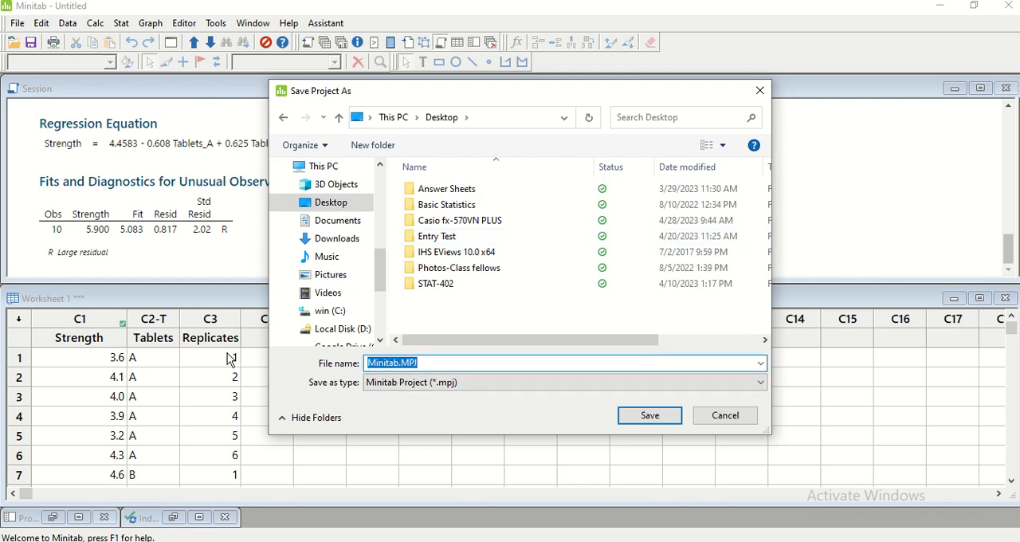
type("Any")
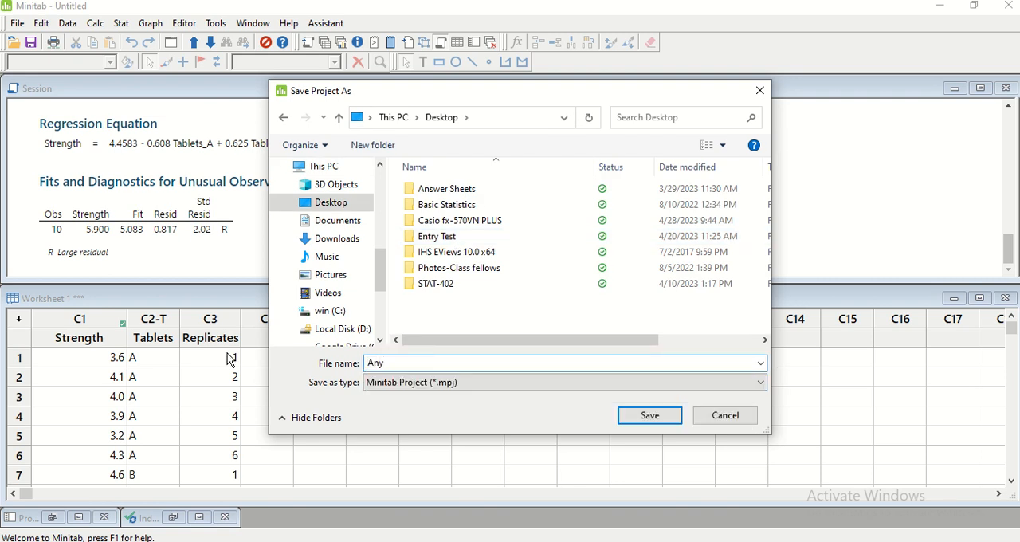
type("lysis")
key("BackSpace")
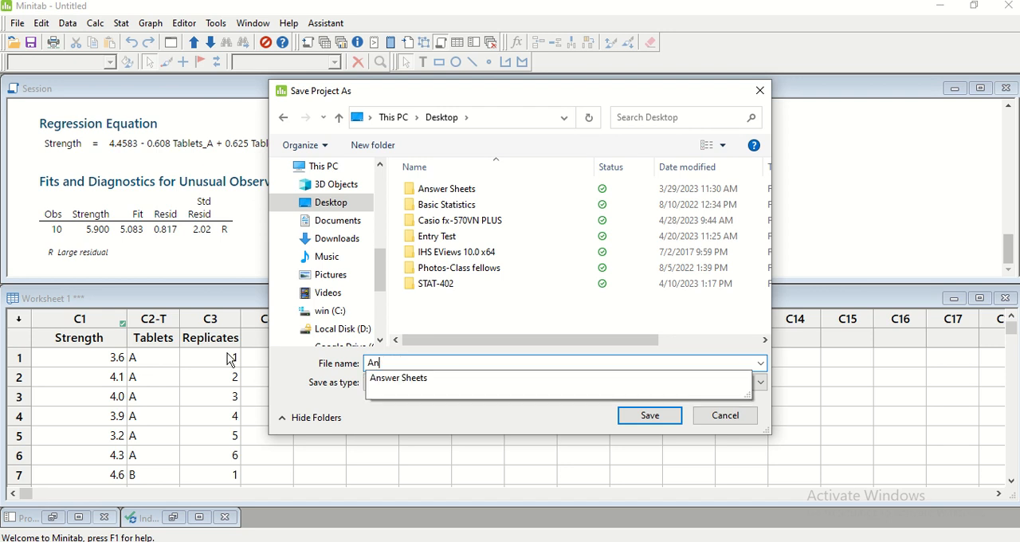
type("alysis")
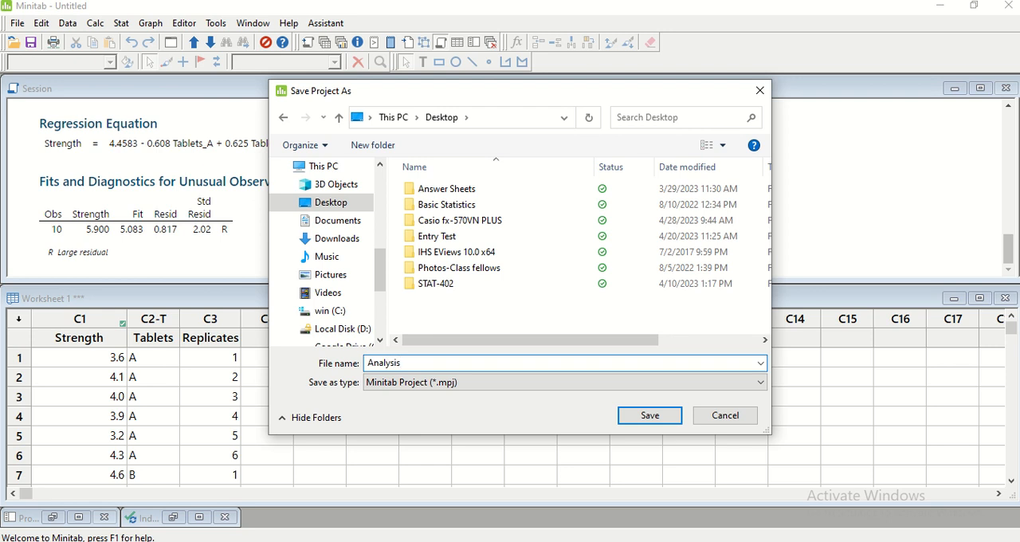
type("File")
left_click(635, 417)
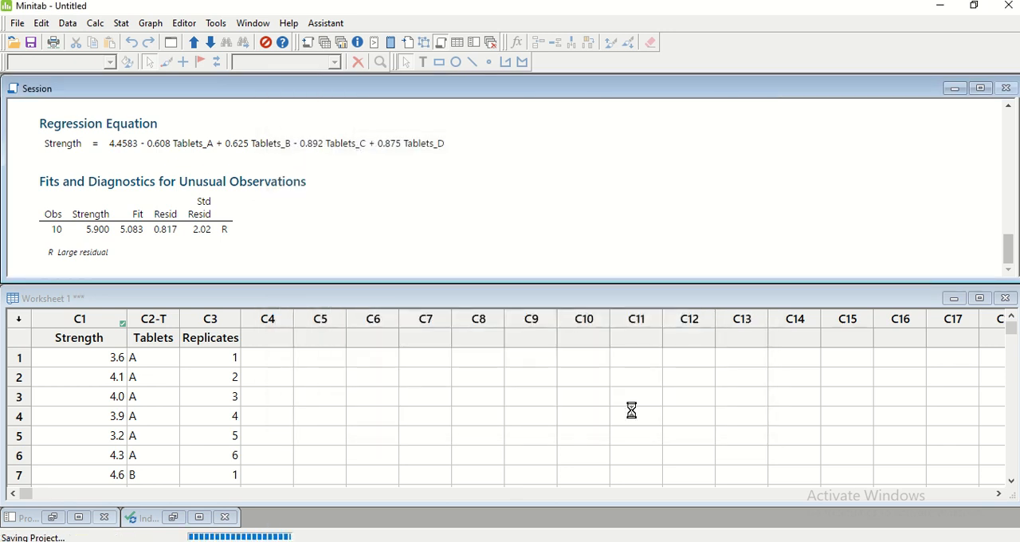
Close Minitab and minimise the Word document to reach the desktop
left_click(1009, 6)
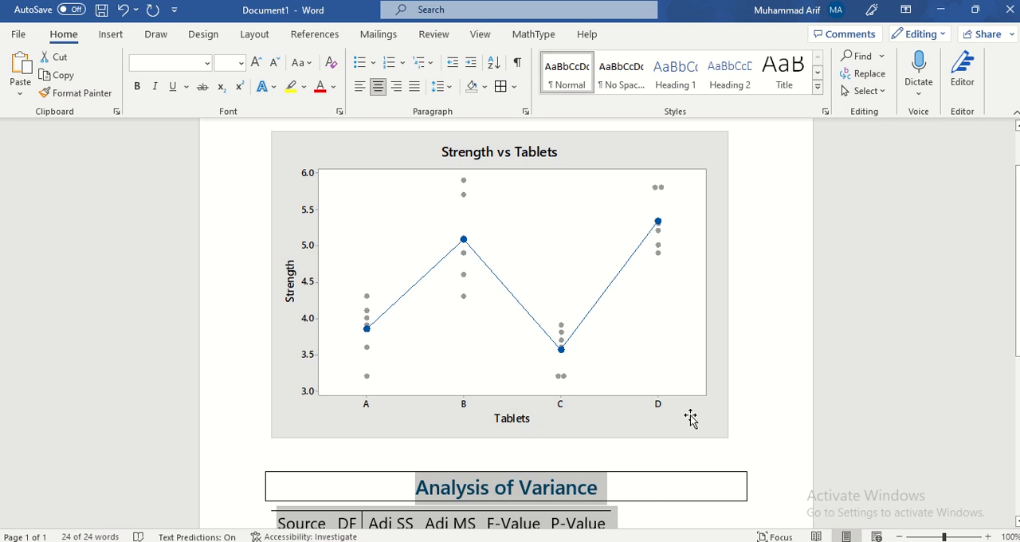
left_click(941, 10)
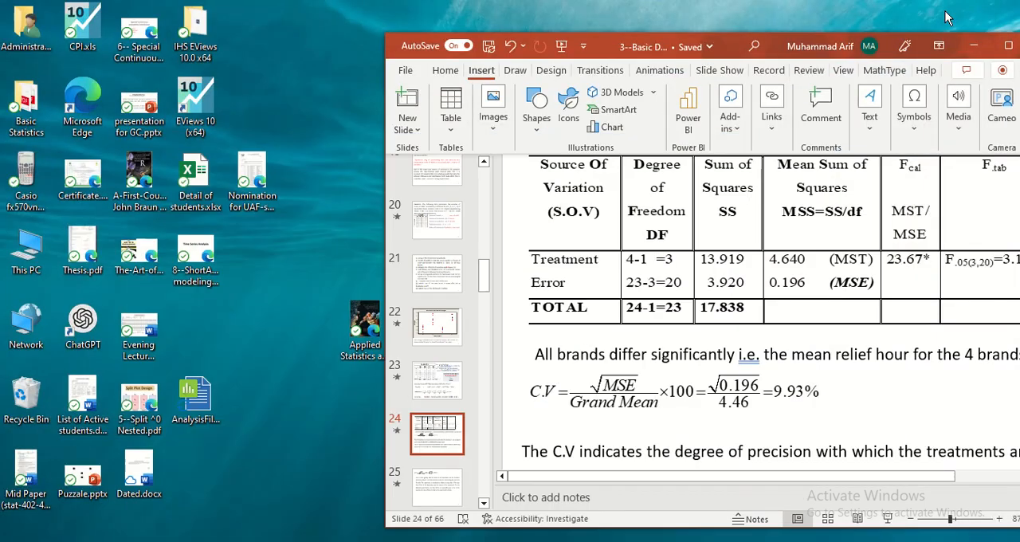
Minimise the PowerPoint presentation, find AnalysisFile.MPJ on the desktop and move it to the empty space above the Casio folder
left_click(973, 48)
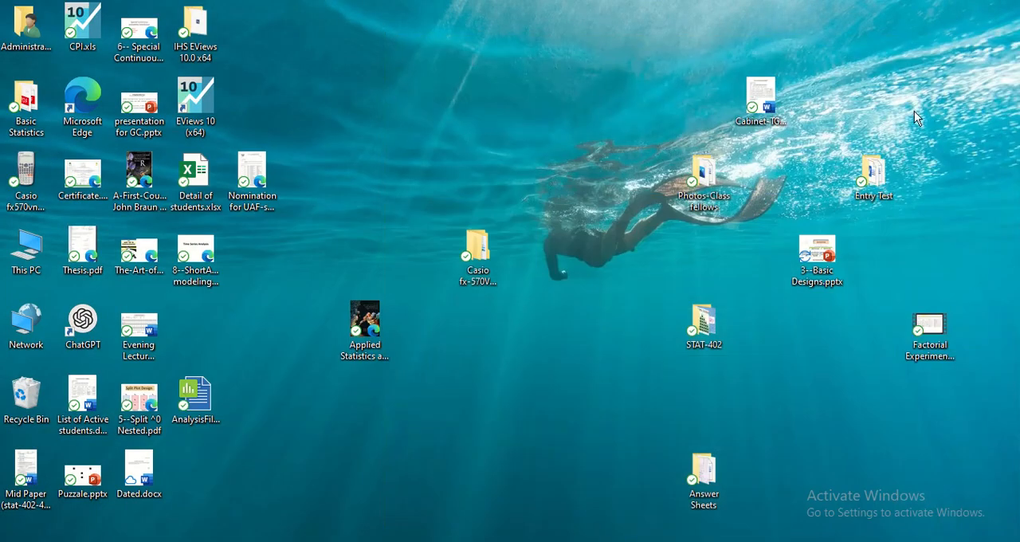
left_click(200, 249)
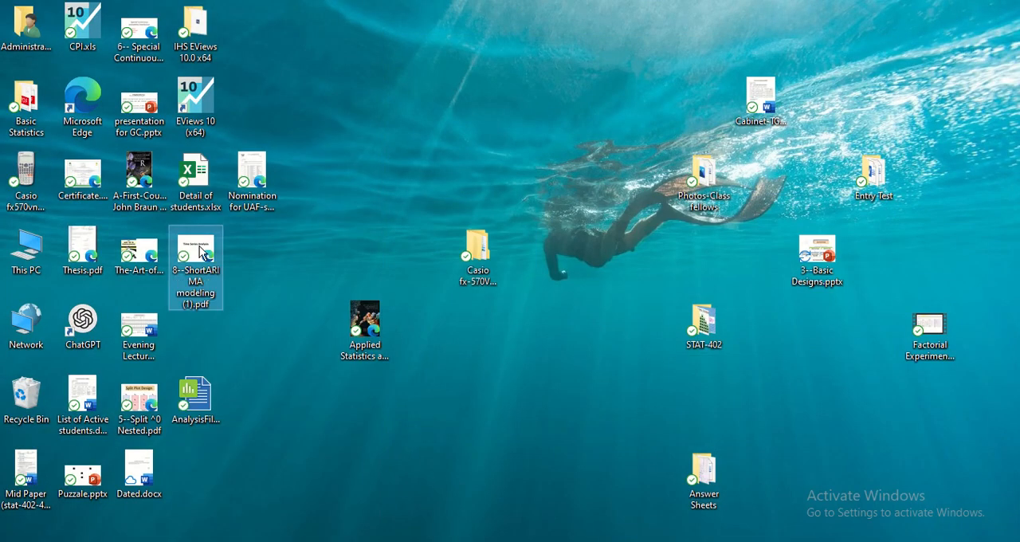
key("Home")
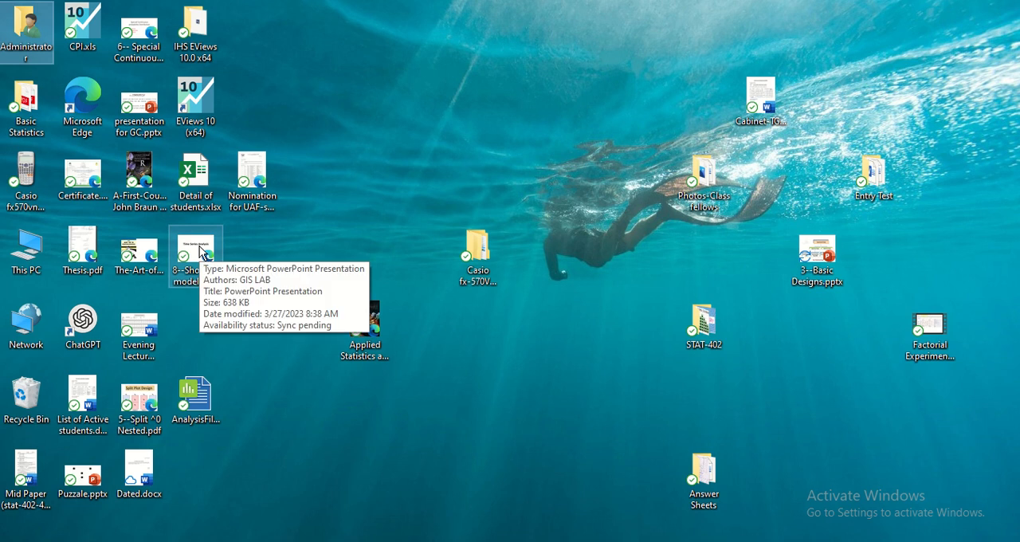
key("a")
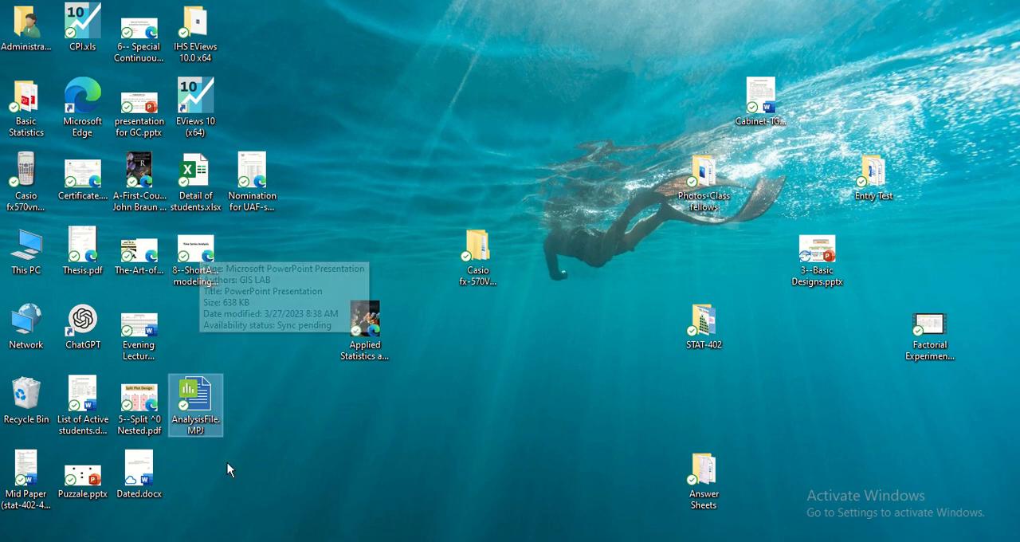
left_click_drag(198, 394, 451, 105)
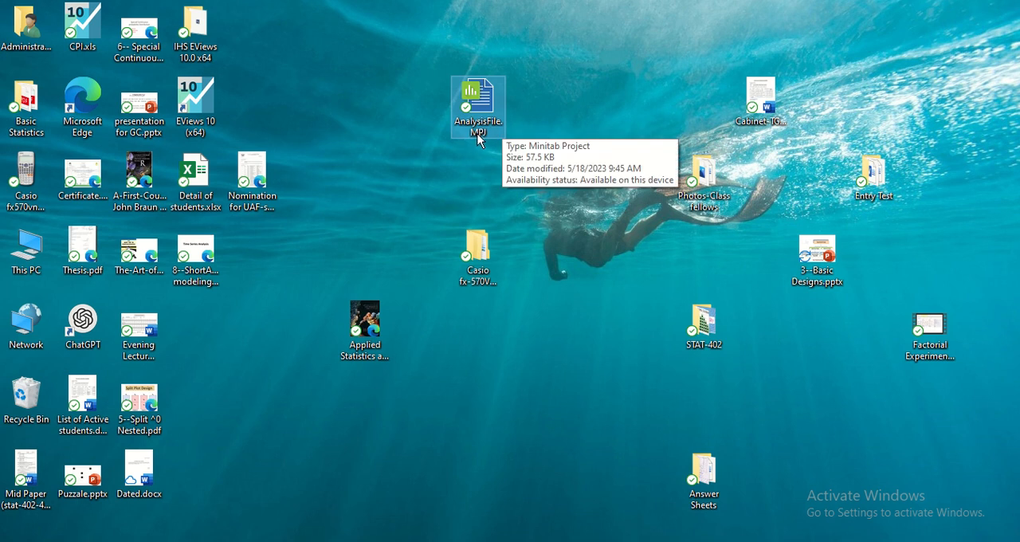
Open AnalysisFile.MPJ in Minitab and review the restored worksheet and the General Linear Model output down to the unusual observations
double_click(477, 96)
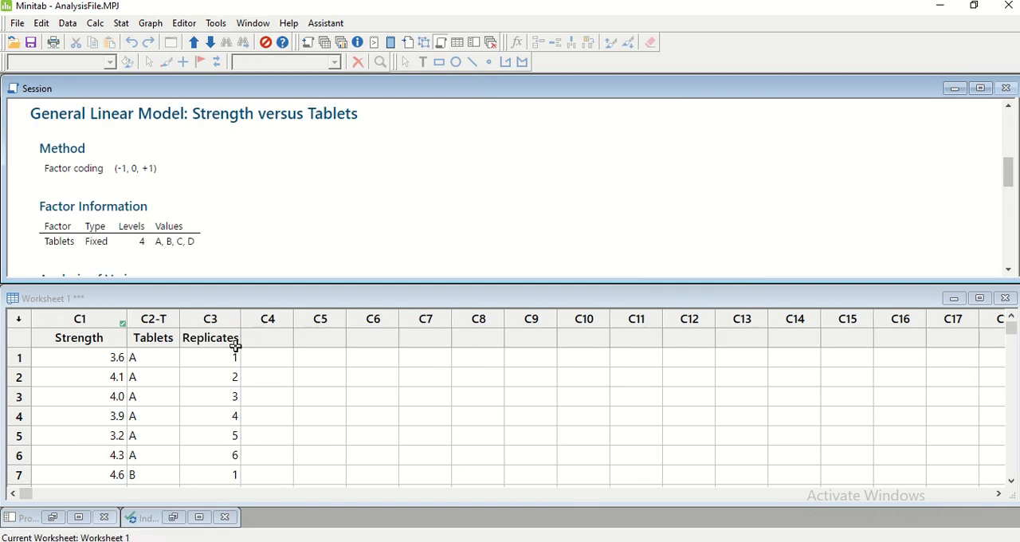
left_click(154, 393)
left_click(222, 167)
scroll(222, 167, "down", 10)
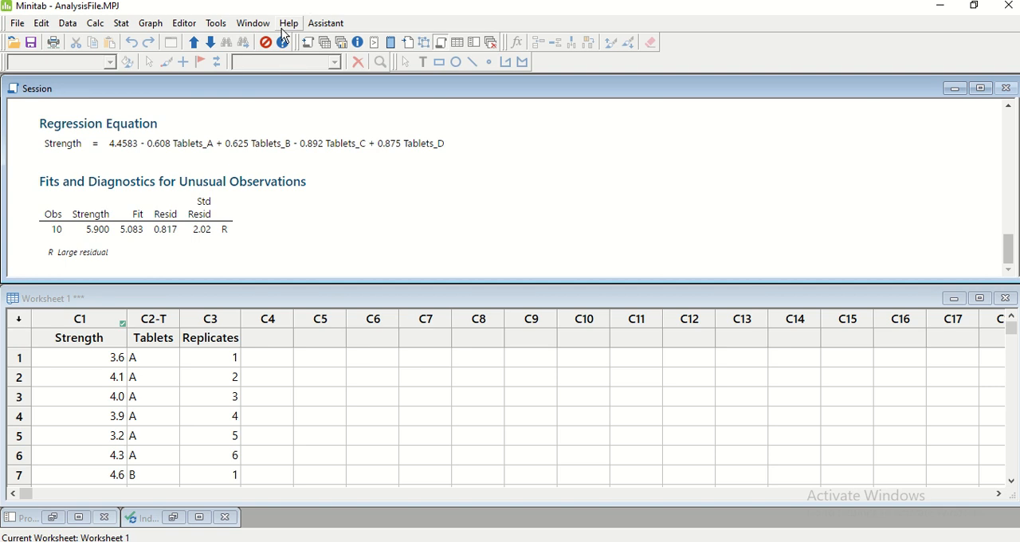
Bring up the Individual Value Plot of Strength from the reopened project and shift its window away from the session output
left_click(243, 23)
left_click(315, 235)
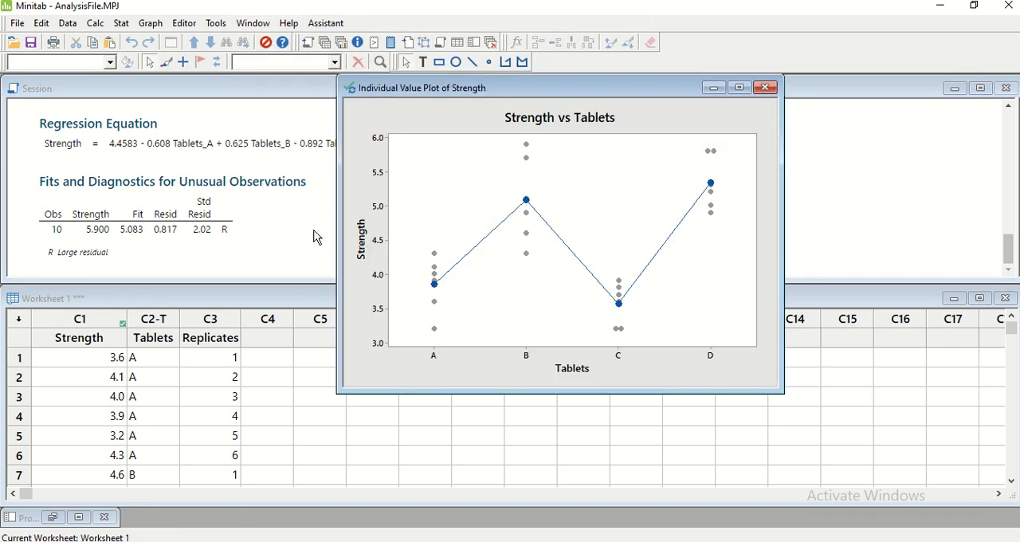
left_click_drag(408, 95, 508, 86)
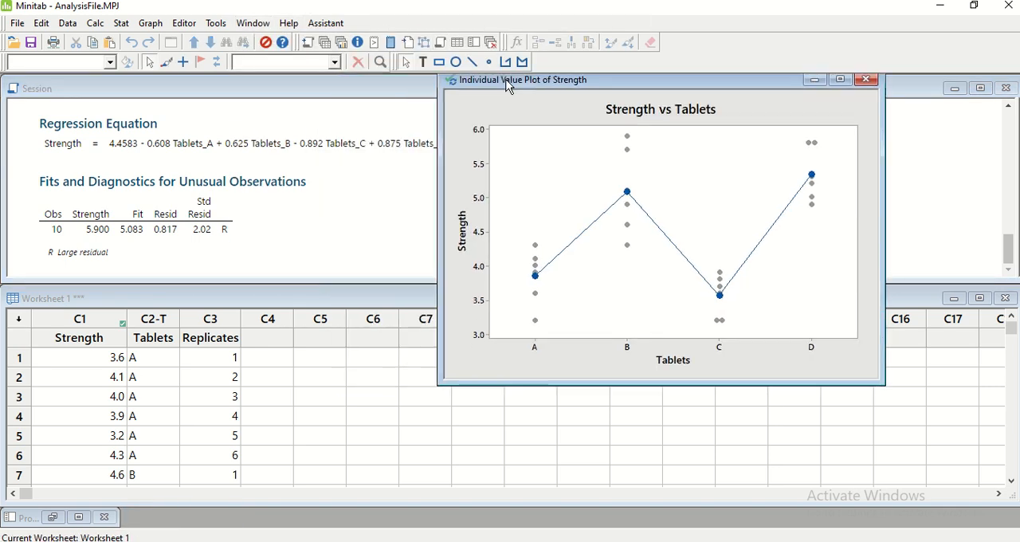